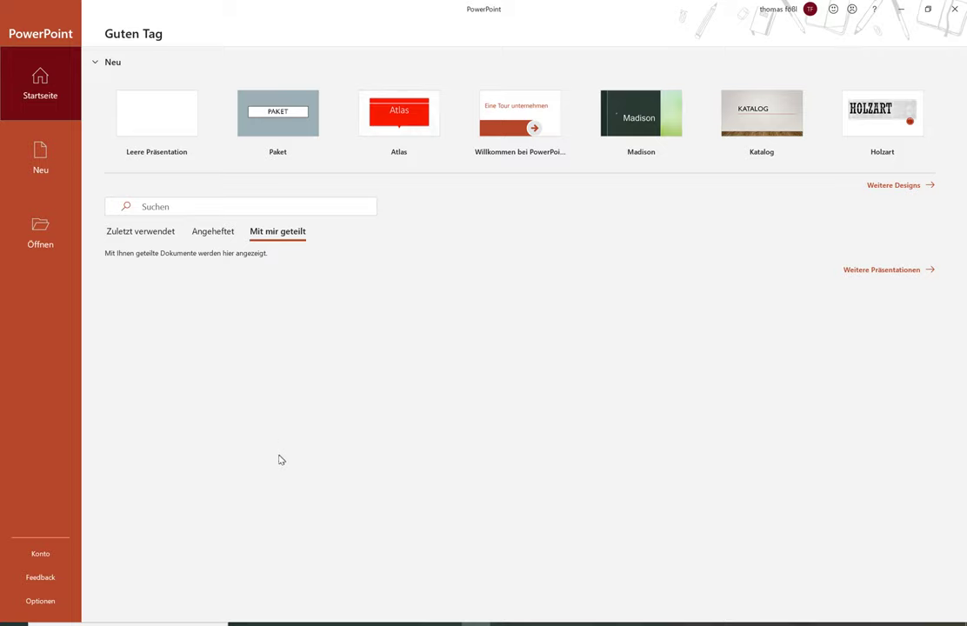
- Create a blank presentation (Leere Präsentation) with one empty title slide
{"action": "left_click", "coordinate": [146, 134]}
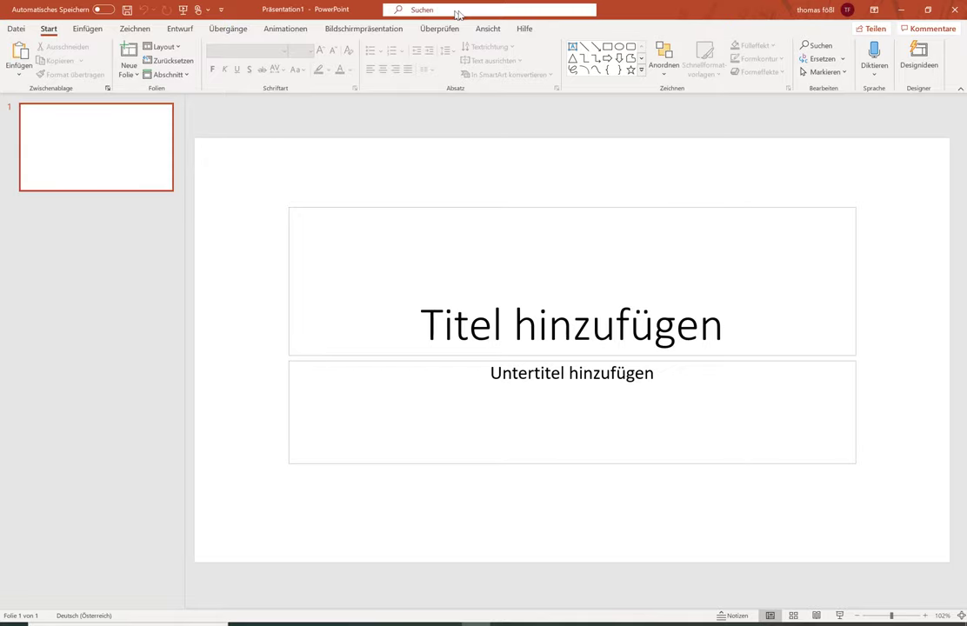
- Switch to Folienmaster view from the Ansicht tab
{"action": "left_click", "coordinate": [489, 29]}
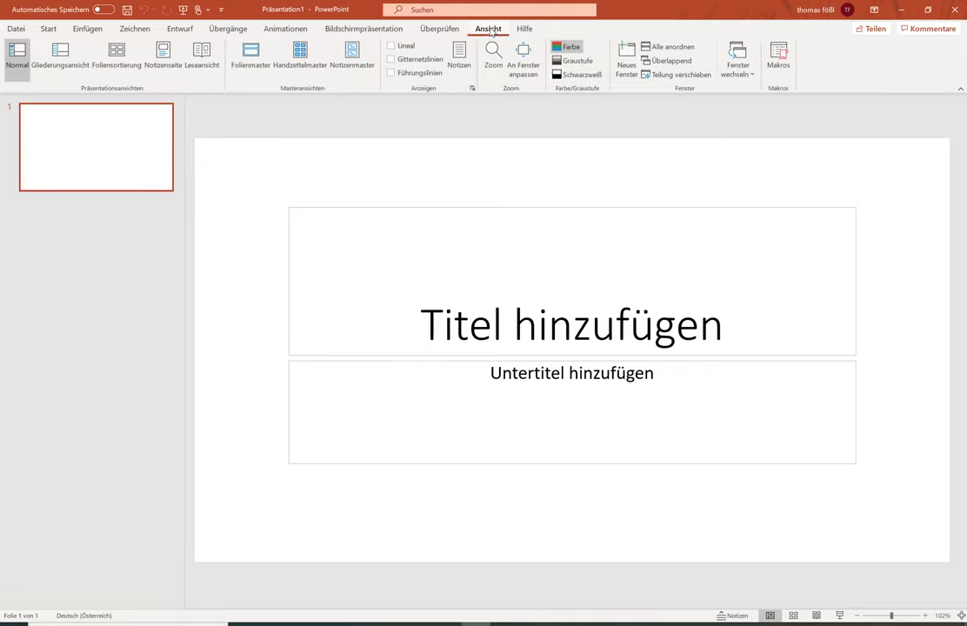
{"action": "left_click", "coordinate": [251, 58]}
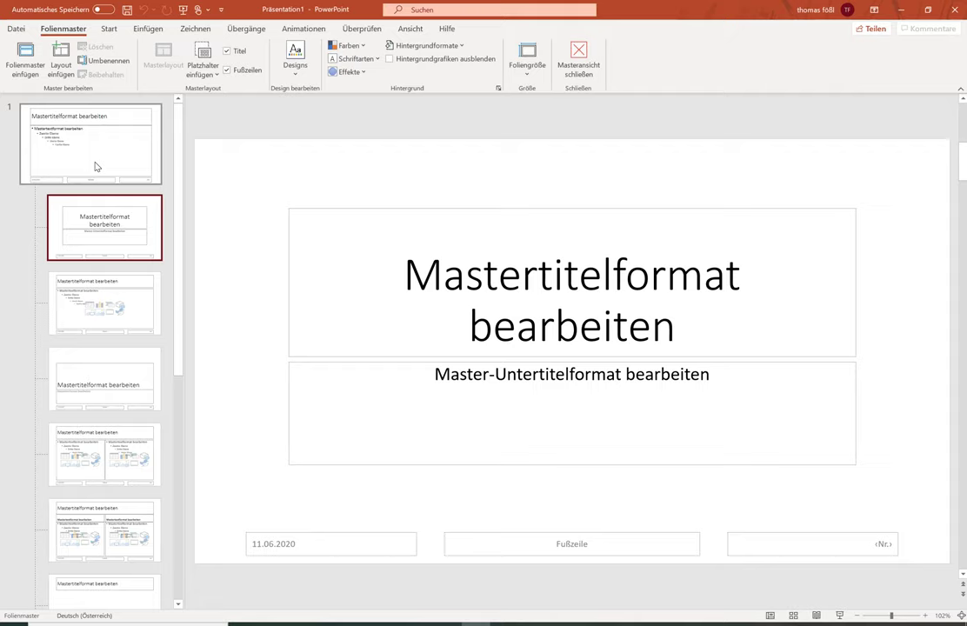
- Delete the extra layouts so only the master and the title slide layout remain, then reselect the master
{"action": "scroll", "coordinate": [91, 165], "scroll_direction": "down", "scroll_amount": 5}
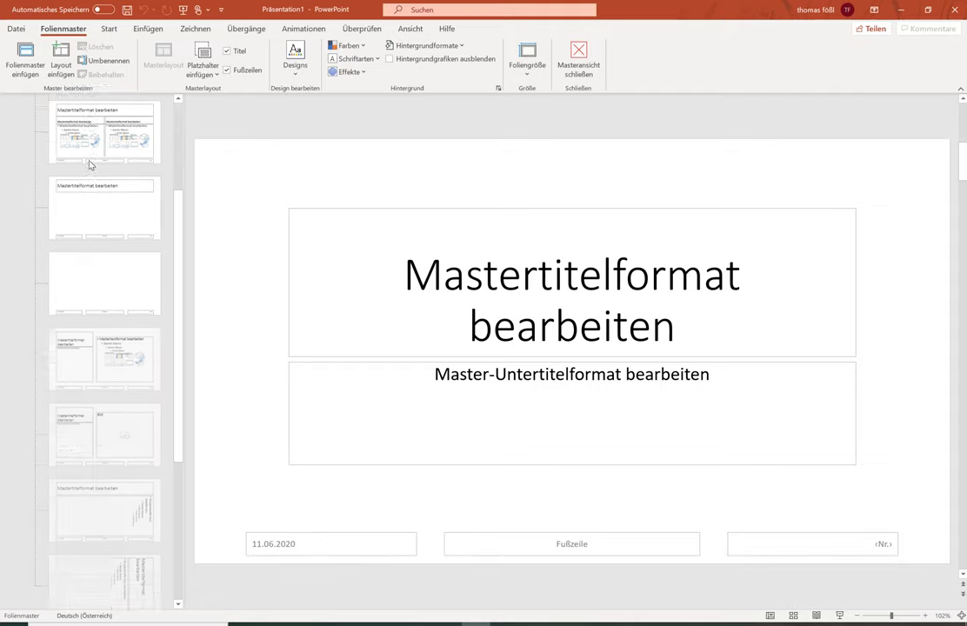
{"action": "left_click", "coordinate": [72, 530]}
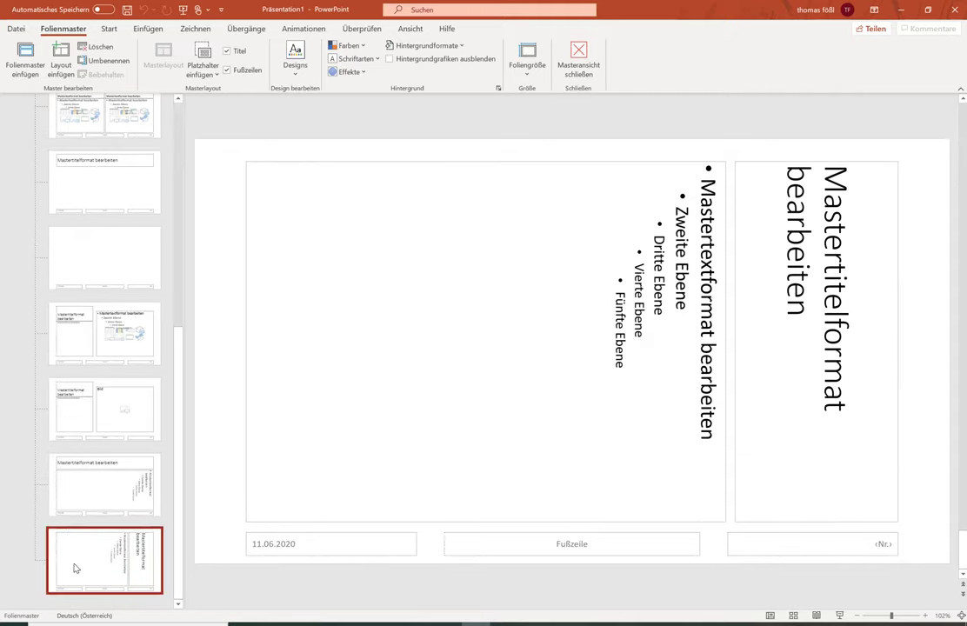
{"action": "key", "text": "Delete"}
{"action": "key", "text": "Delete"}
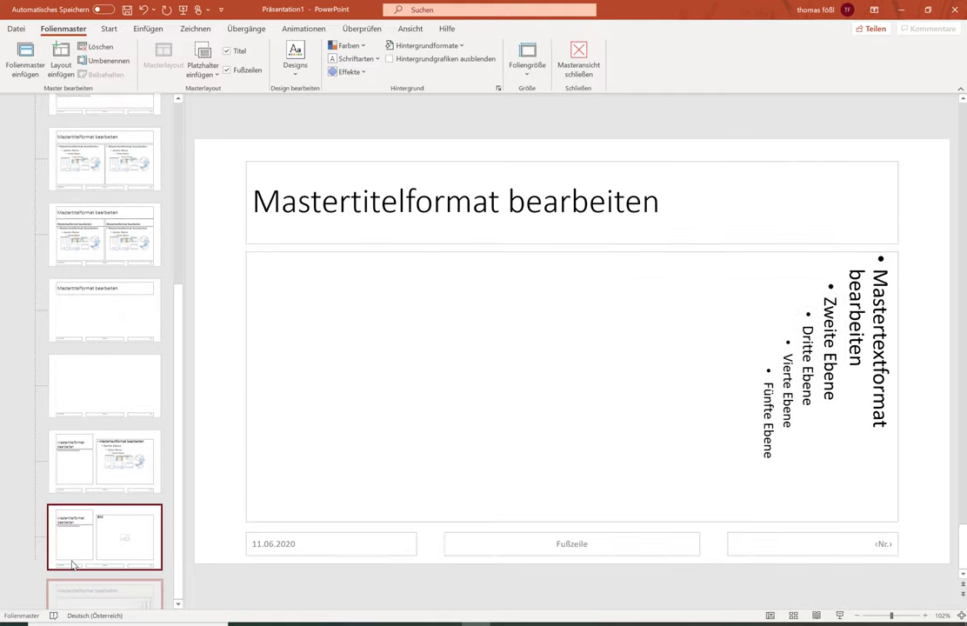
{"action": "key", "text": "Delete"}
{"action": "key", "text": "Delete"}
{"action": "key", "text": "Delete"}
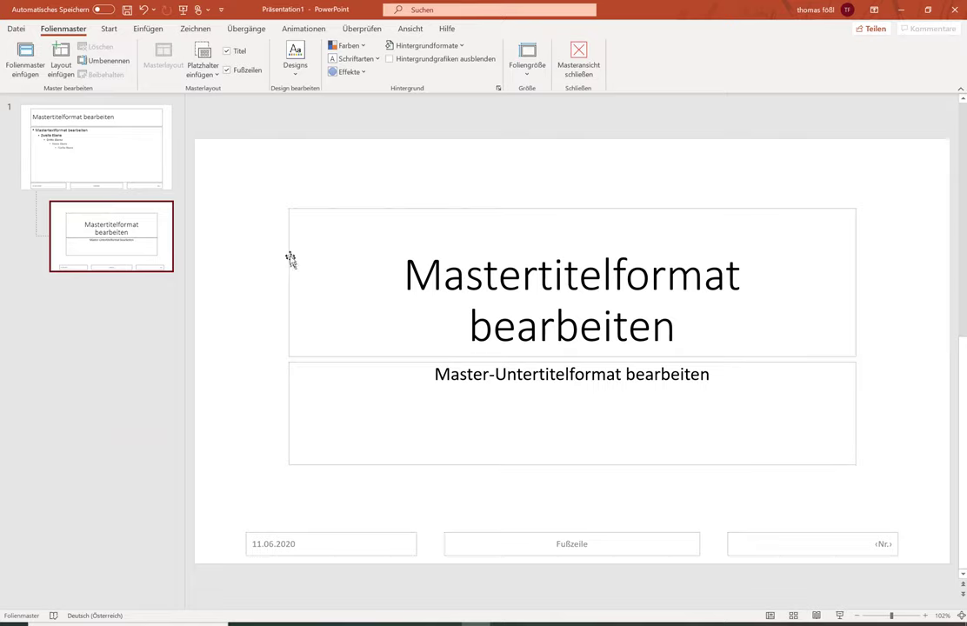
{"action": "left_click", "coordinate": [40, 123]}
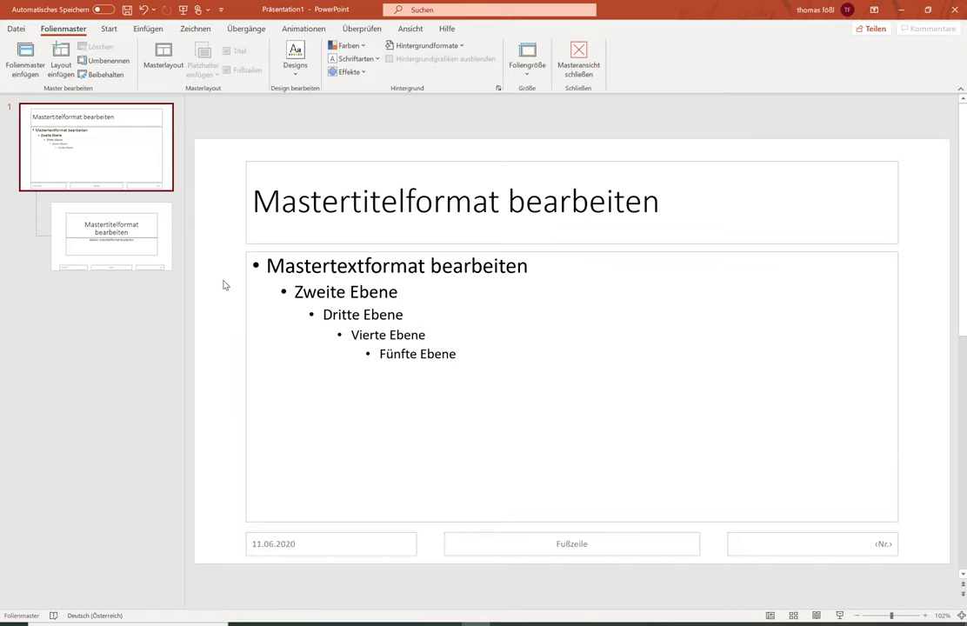
{"action": "left_click", "coordinate": [61, 244]}
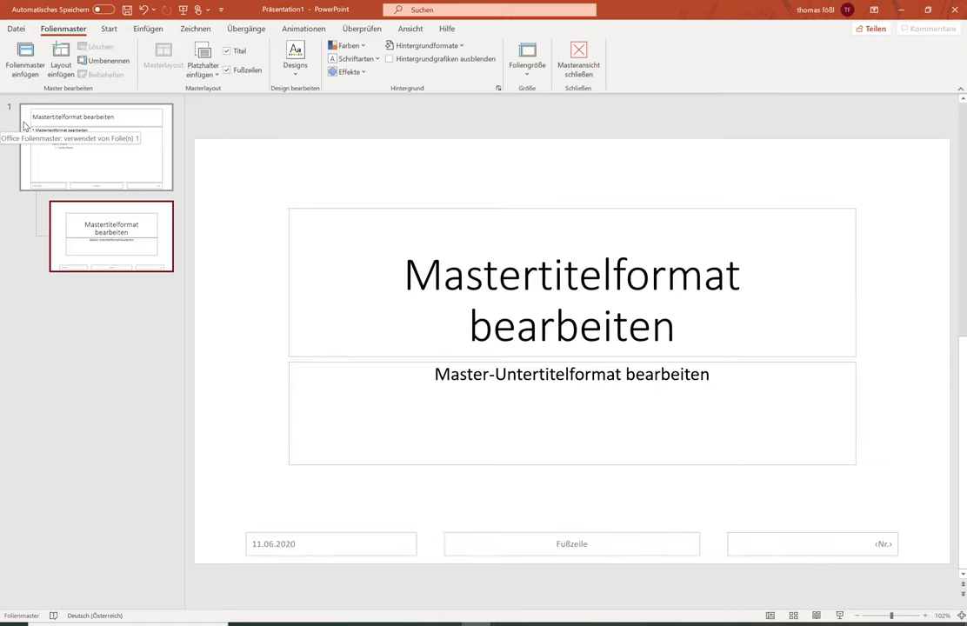
{"action": "left_click", "coordinate": [24, 126]}
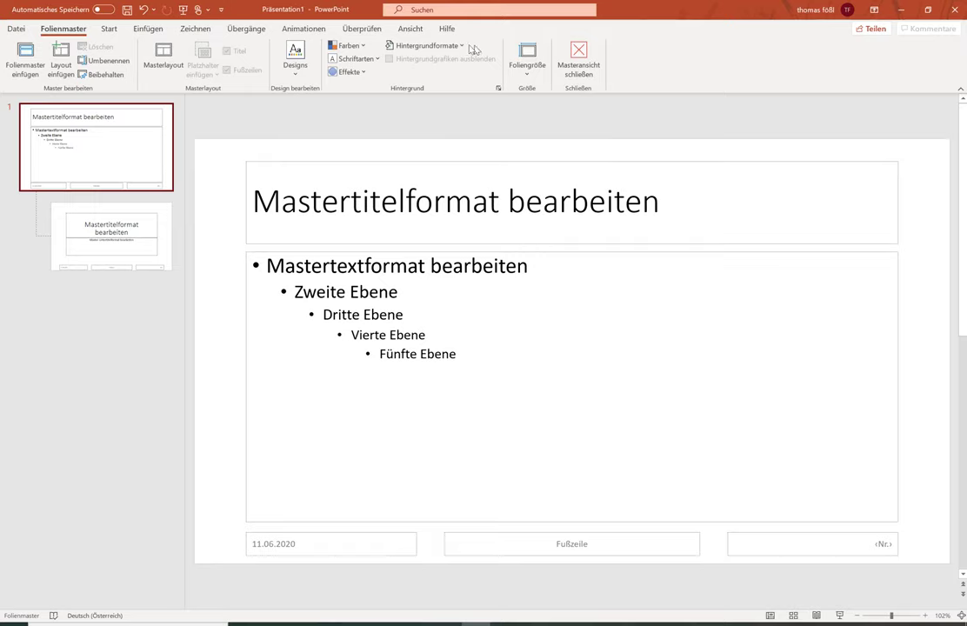
- Set the master background to Bild- oder Texturfüllung in Hintergrund formatieren
{"action": "left_click", "coordinate": [404, 50]}
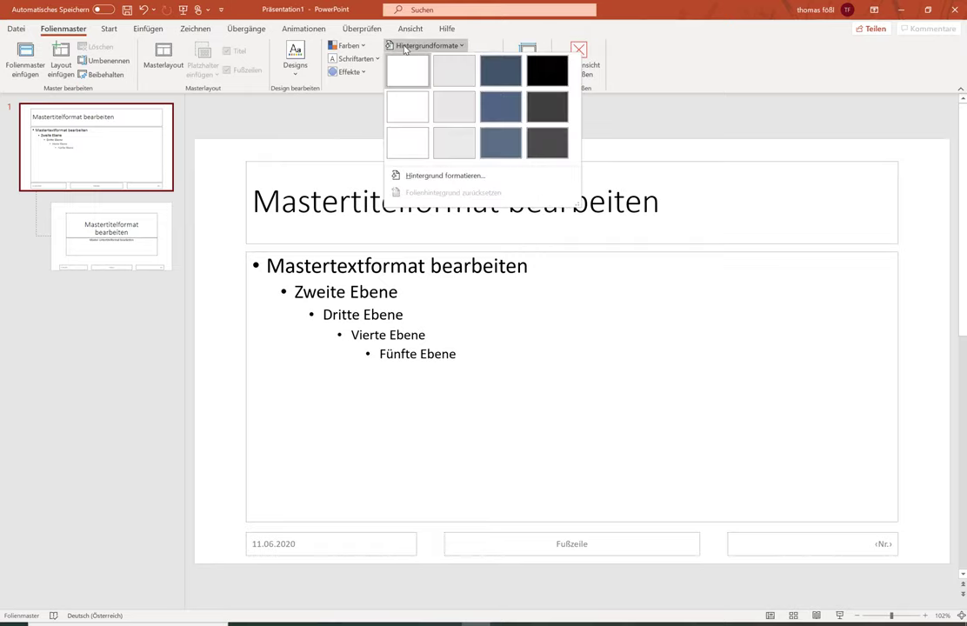
{"action": "left_click", "coordinate": [450, 178]}
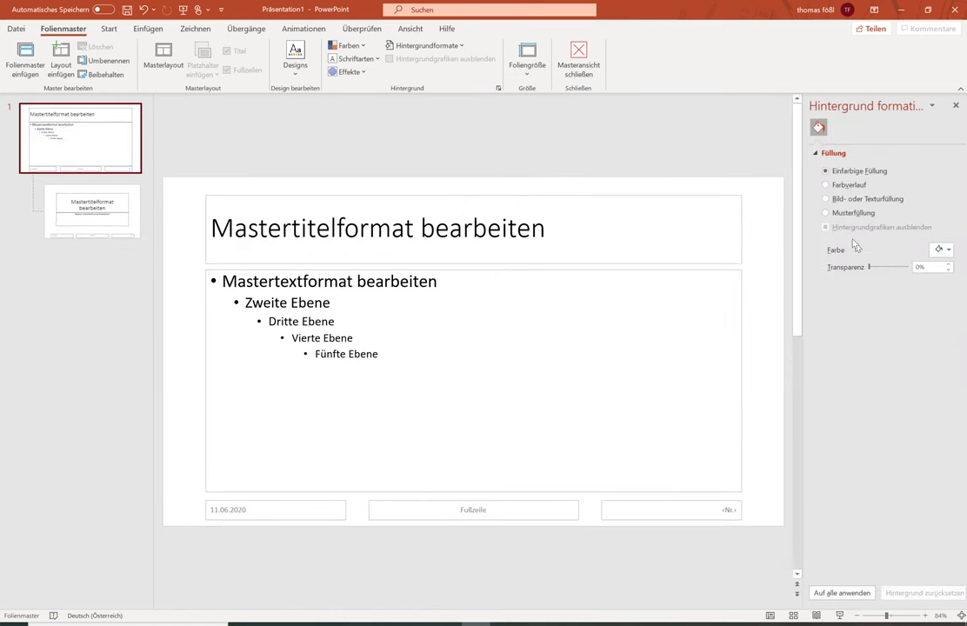
{"action": "left_click", "coordinate": [836, 200]}
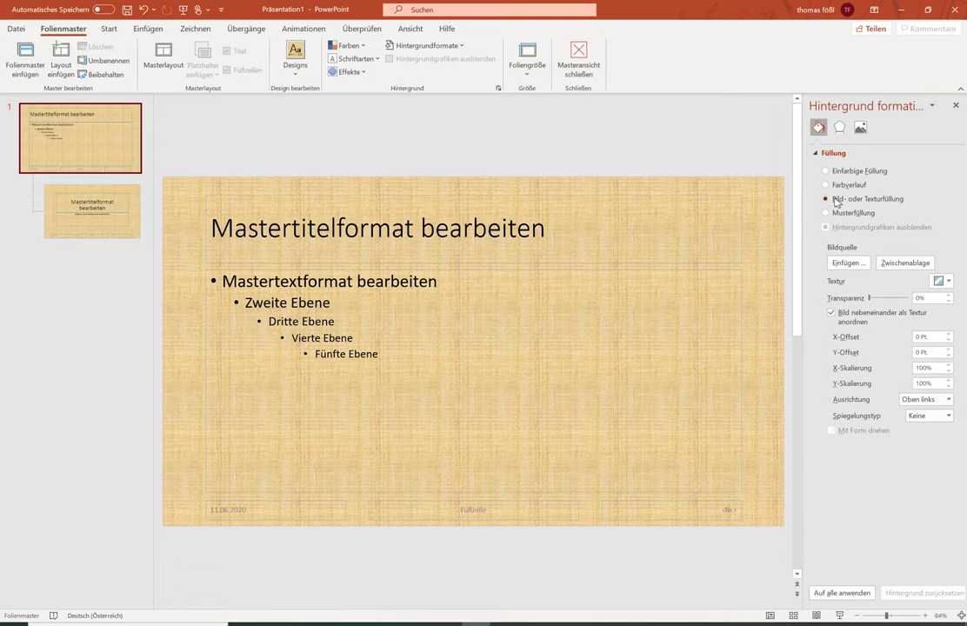
{"action": "left_click", "coordinate": [846, 261]}
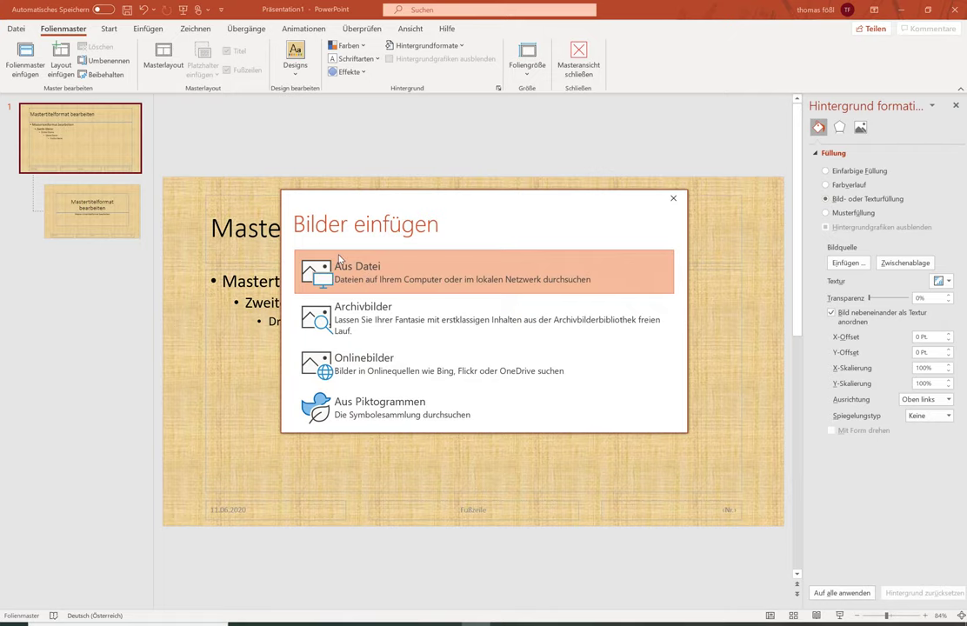
{"action": "left_click", "coordinate": [346, 363]}
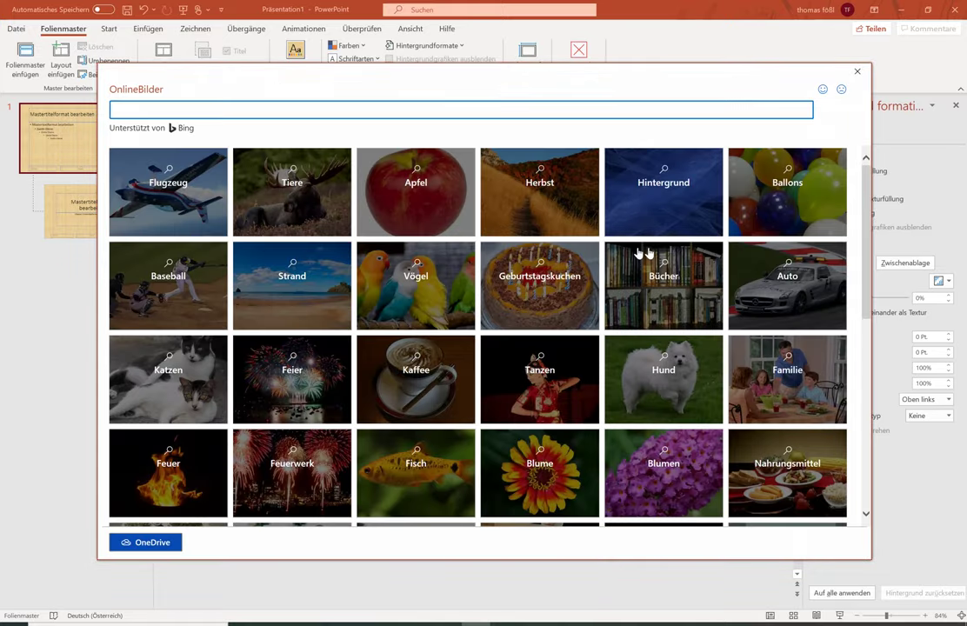
{"action": "left_click", "coordinate": [856, 72]}
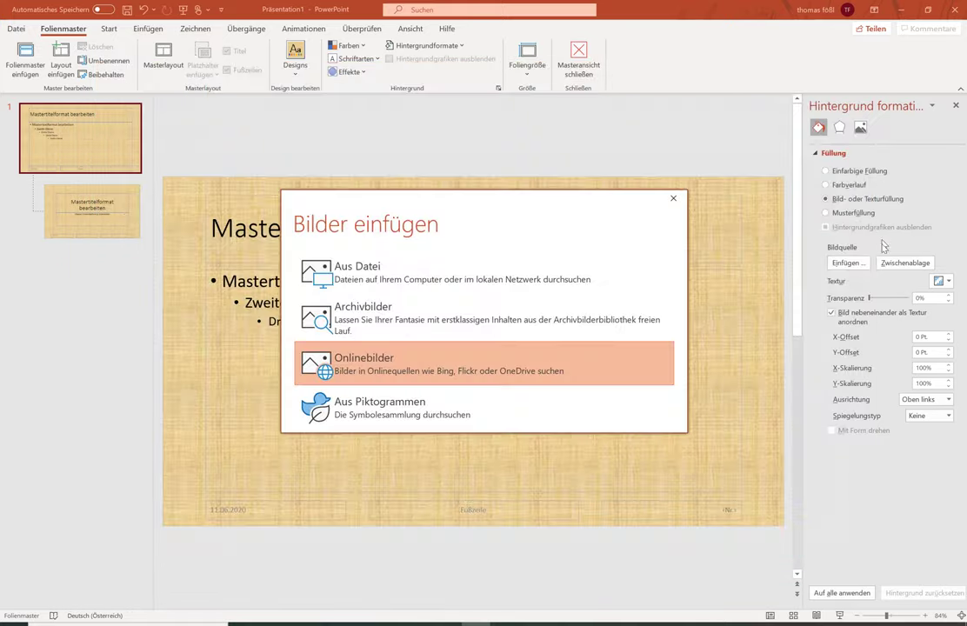
{"action": "left_click", "coordinate": [670, 199]}
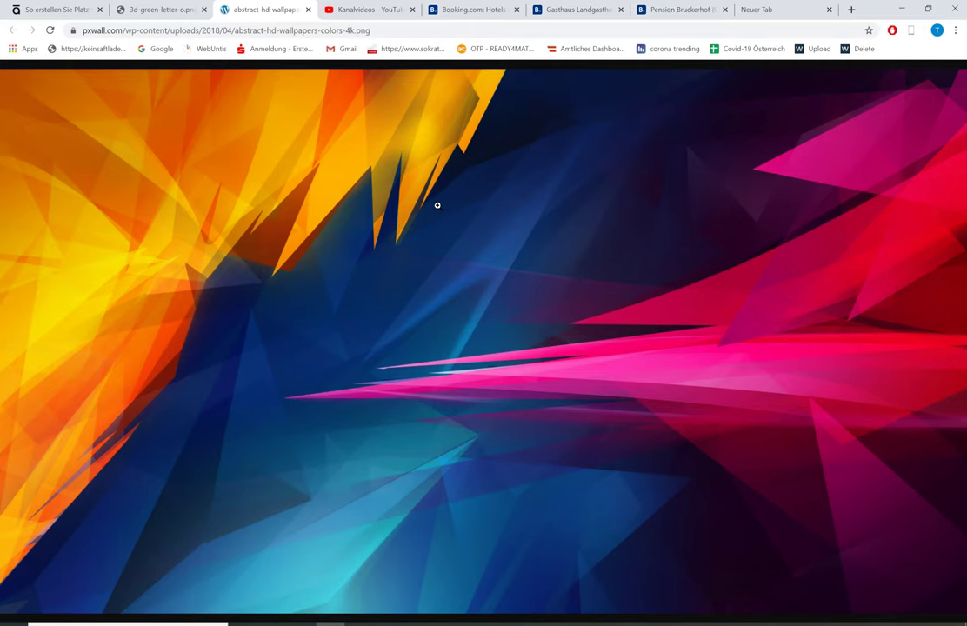
- Copy the colourful abstract wallpaper image from the browser page
{"action": "right_click", "coordinate": [437, 205]}
{"action": "left_click", "coordinate": [474, 240]}
{"action": "key", "text": "alt+Tab"}
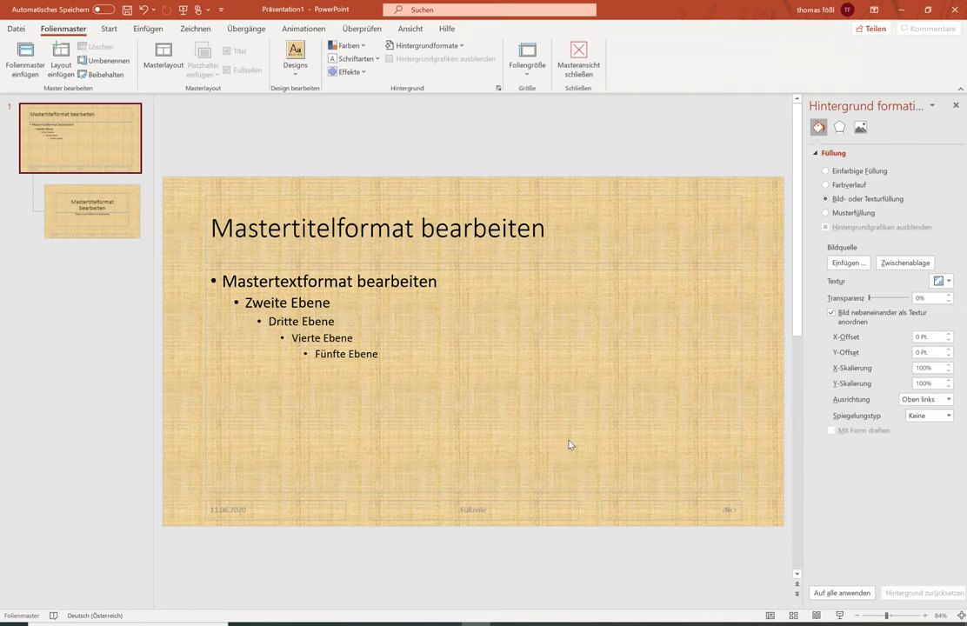
- Use the dark stone-wall-and-wooden-floor image from Onlinebilder > Hintergrund as the master background
{"action": "left_click", "coordinate": [901, 264]}
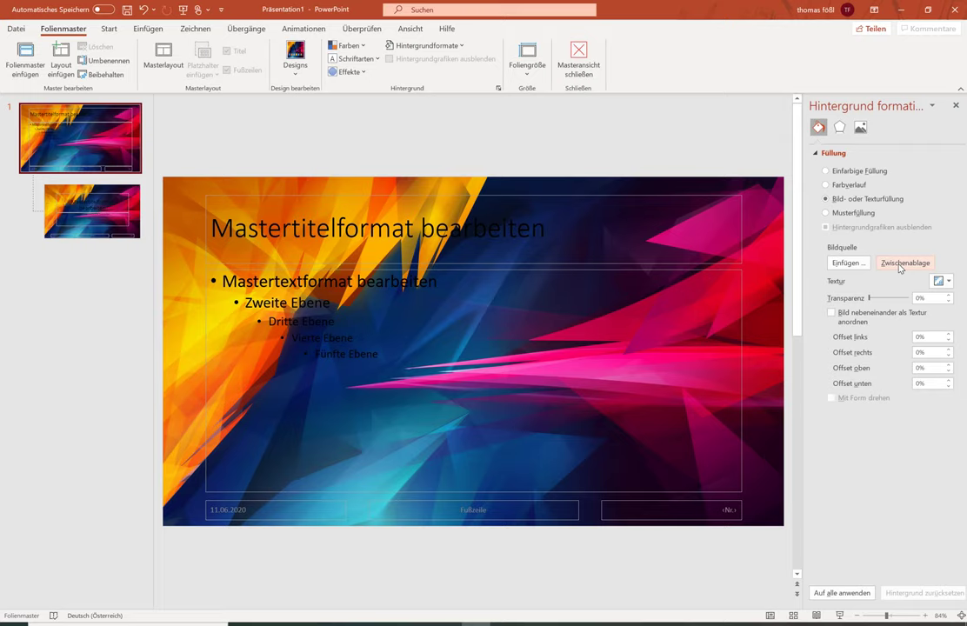
{"action": "left_click", "coordinate": [840, 264]}
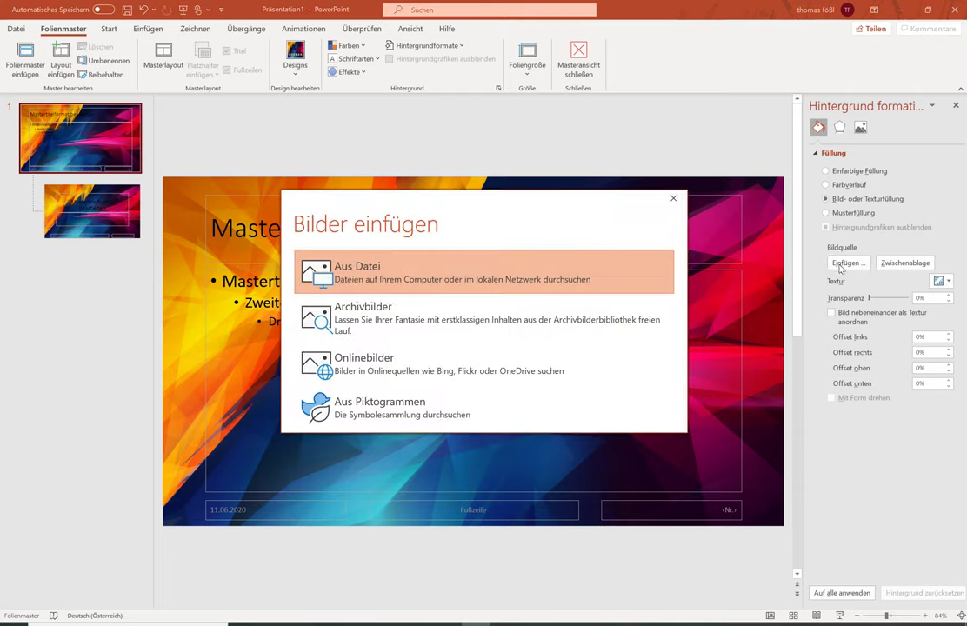
{"action": "left_click", "coordinate": [370, 356]}
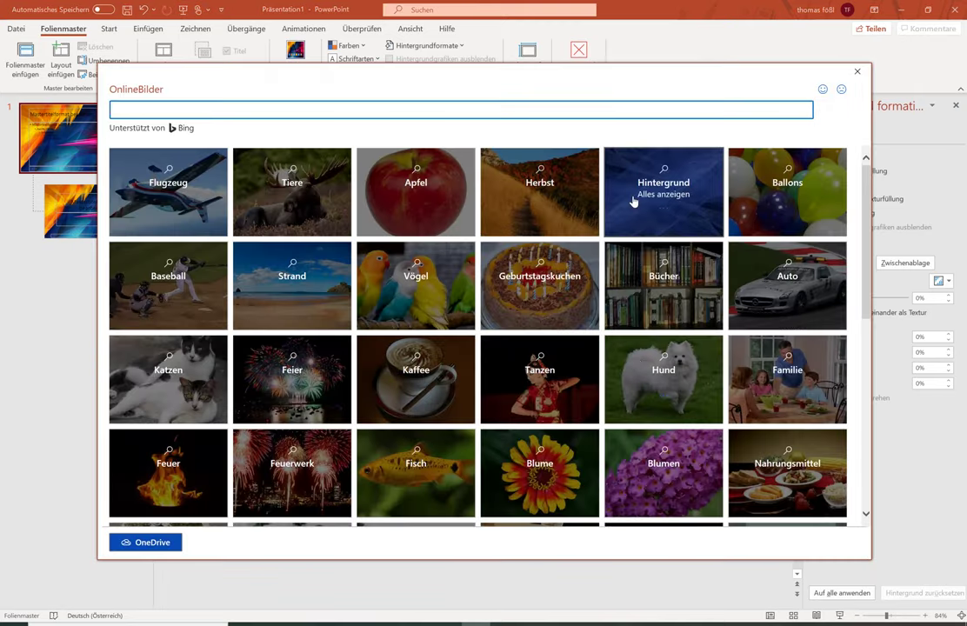
{"action": "left_click", "coordinate": [645, 181]}
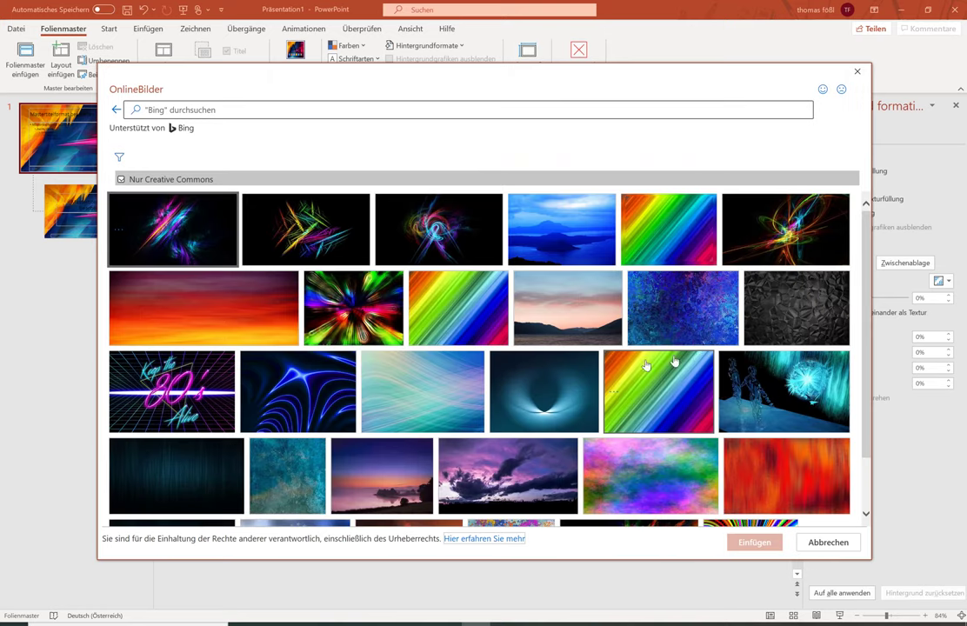
{"action": "scroll", "coordinate": [552, 368], "scroll_direction": "down", "scroll_amount": 2}
{"action": "scroll", "coordinate": [552, 368], "scroll_direction": "down", "scroll_amount": 2}
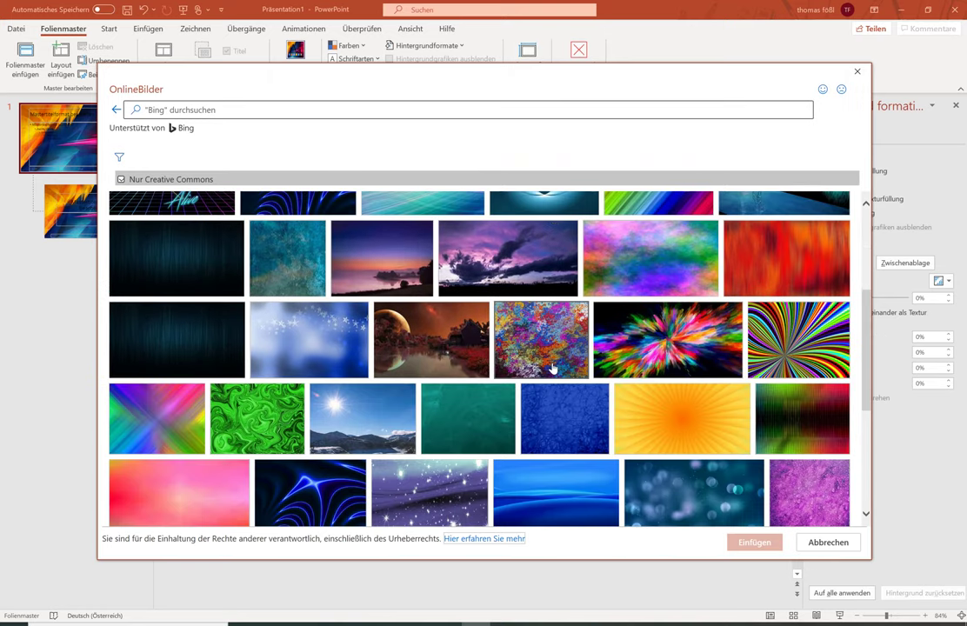
{"action": "scroll", "coordinate": [551, 369], "scroll_direction": "down", "scroll_amount": 3}
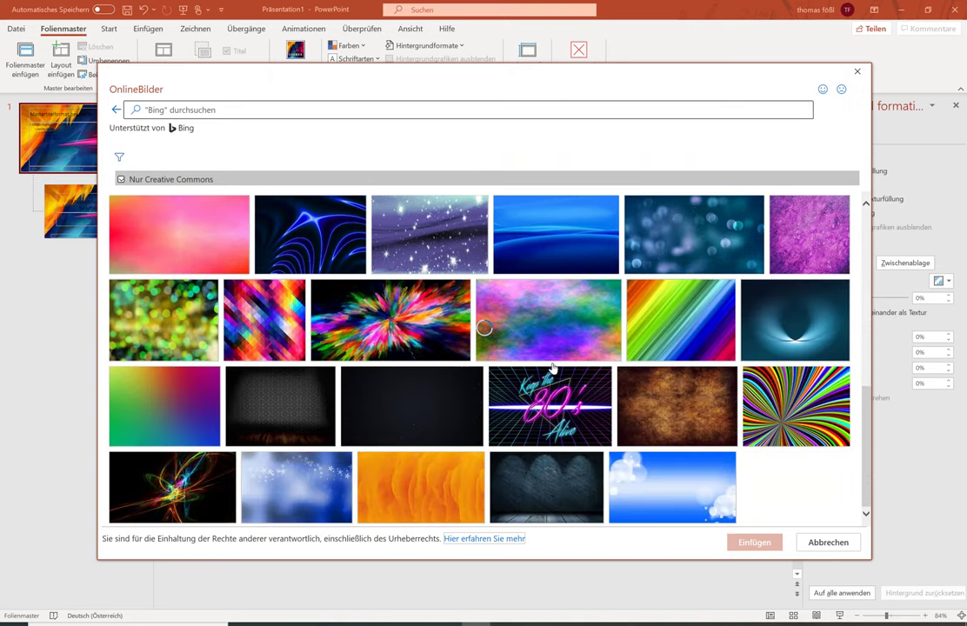
{"action": "scroll", "coordinate": [552, 367], "scroll_direction": "down", "scroll_amount": 1}
{"action": "scroll", "coordinate": [552, 366], "scroll_direction": "up", "scroll_amount": 1}
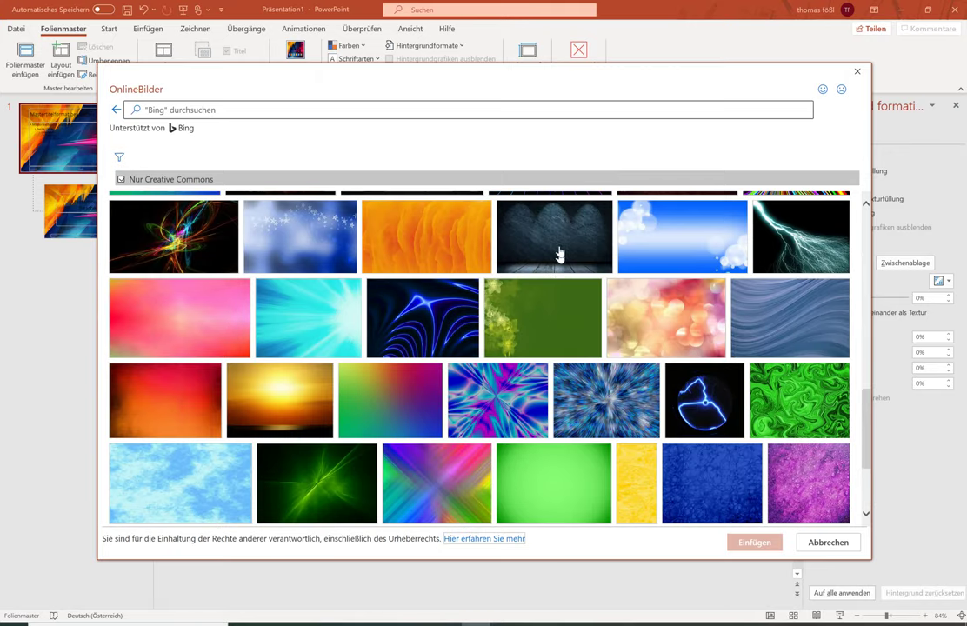
{"action": "left_click", "coordinate": [560, 249]}
{"action": "left_click", "coordinate": [756, 542]}
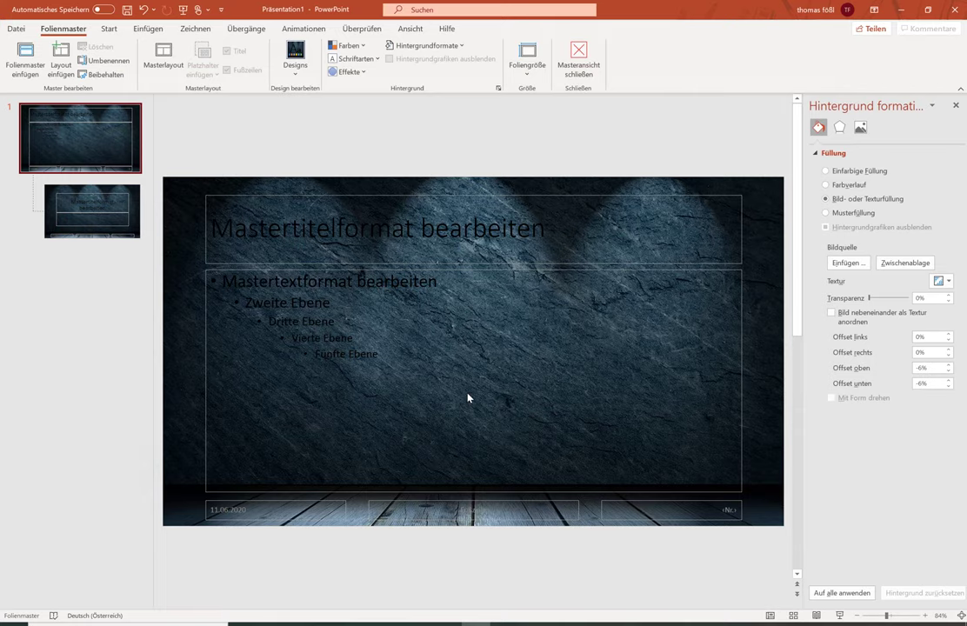
- Make all master placeholder text white, then select the title slide layout
{"action": "left_click", "coordinate": [953, 106]}
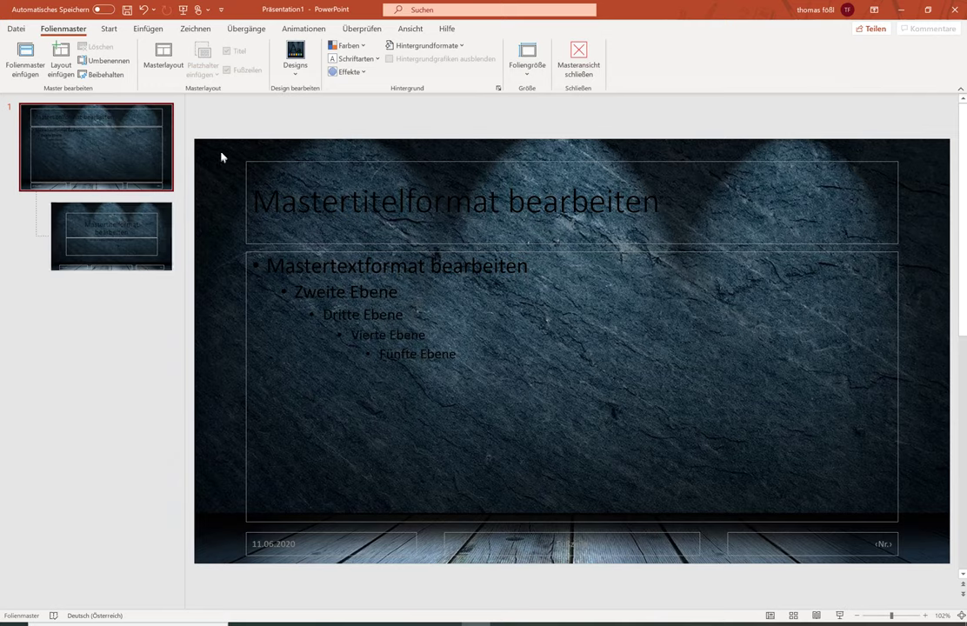
{"action": "left_click_drag", "start_coordinate": [218, 145], "coordinate": [941, 569]}
{"action": "left_click", "coordinate": [109, 29]}
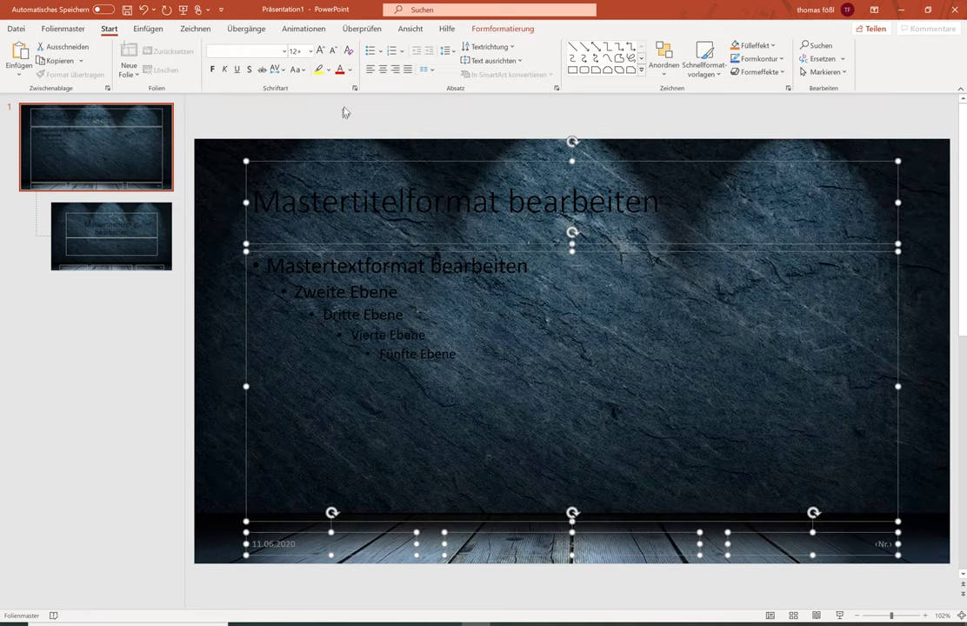
{"action": "left_click", "coordinate": [349, 69]}
{"action": "left_click", "coordinate": [346, 100]}
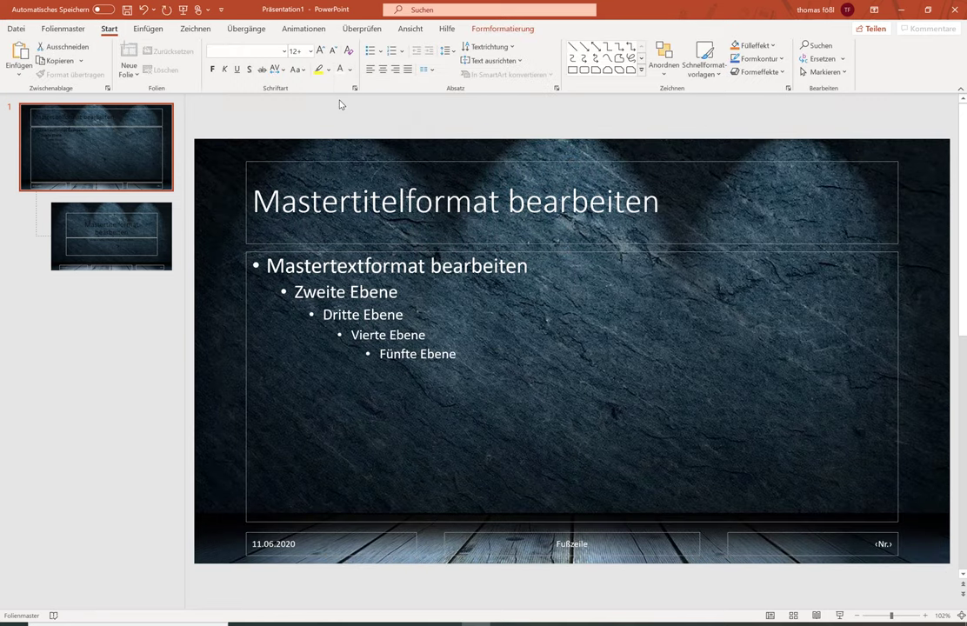
{"action": "left_click", "coordinate": [227, 206]}
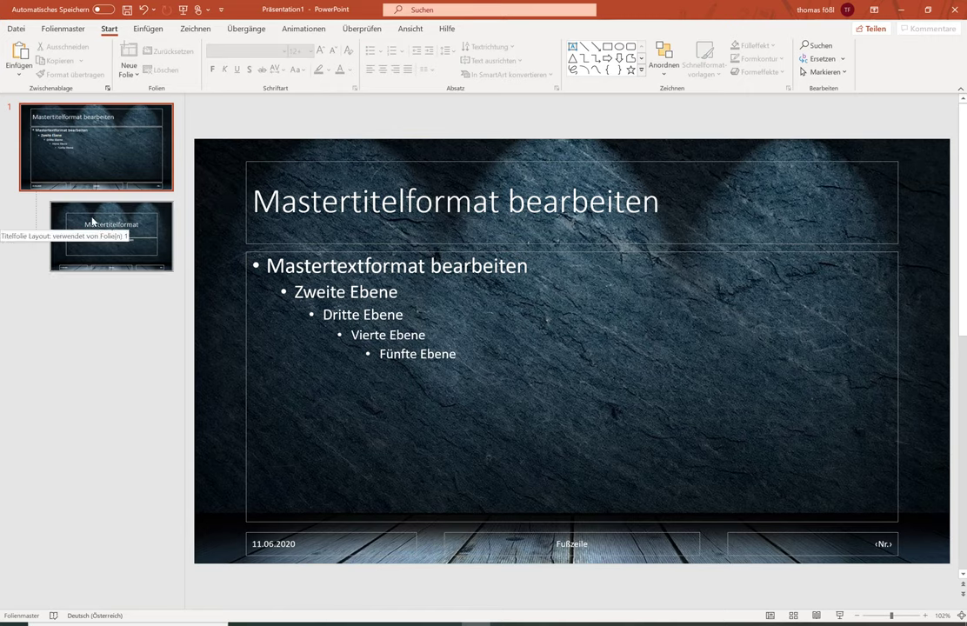
{"action": "left_click", "coordinate": [92, 222]}
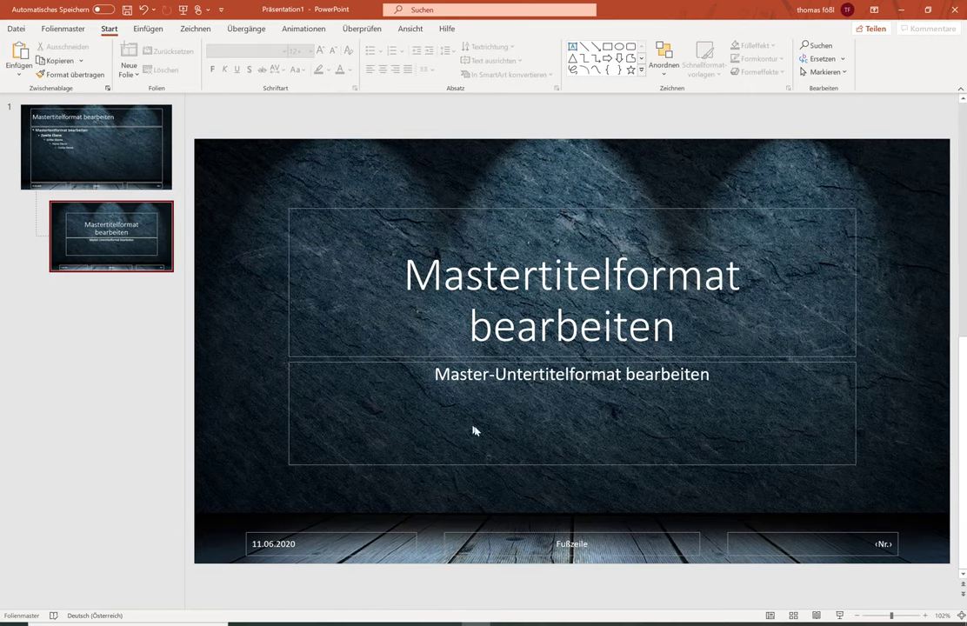
- Draw a large rectangle over the layout's title and subtitle placeholders
{"action": "left_click", "coordinate": [146, 29]}
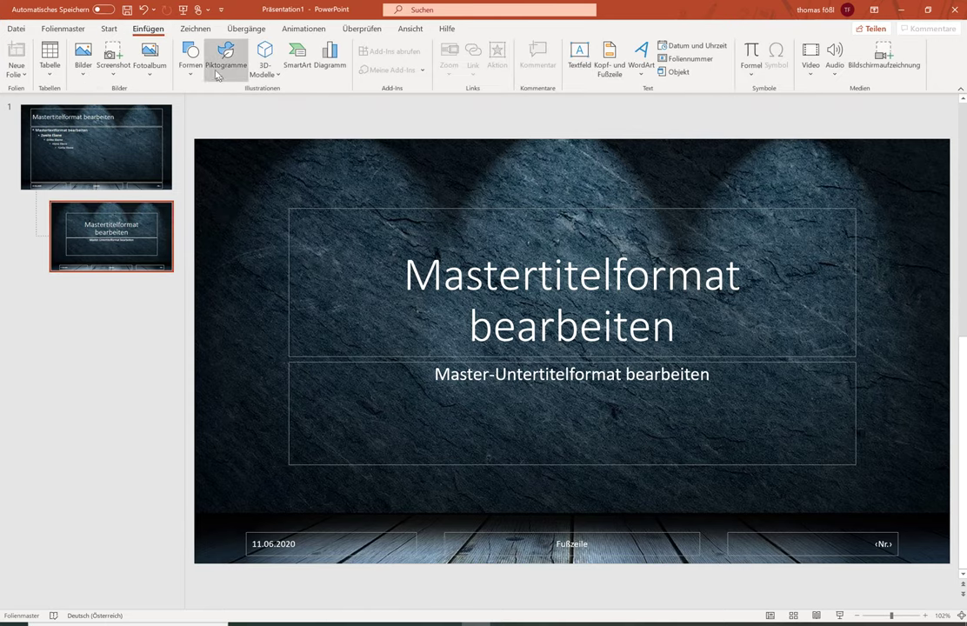
{"action": "left_click", "coordinate": [197, 75]}
{"action": "left_click", "coordinate": [193, 66]}
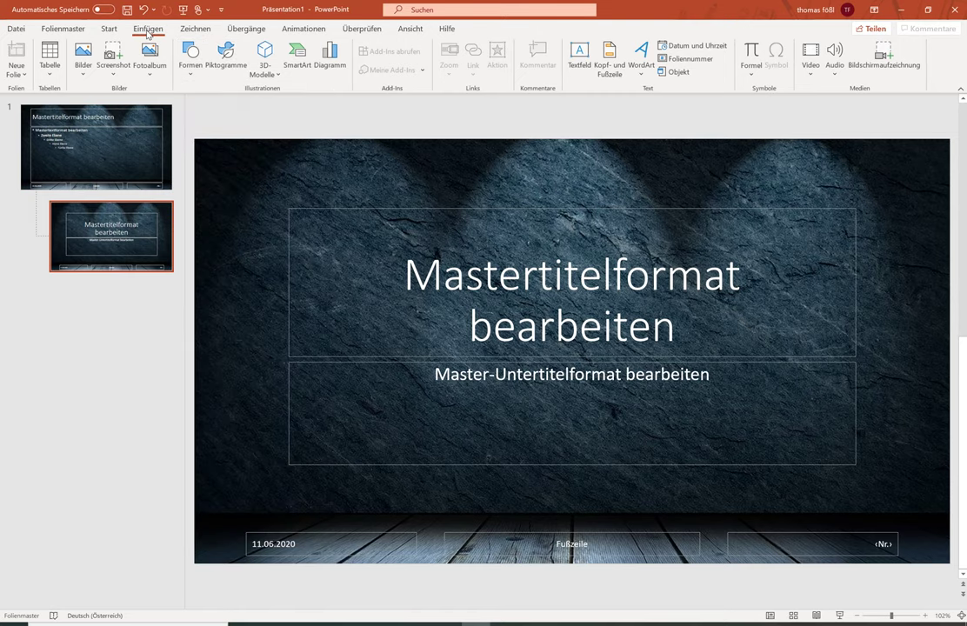
{"action": "left_click", "coordinate": [191, 77]}
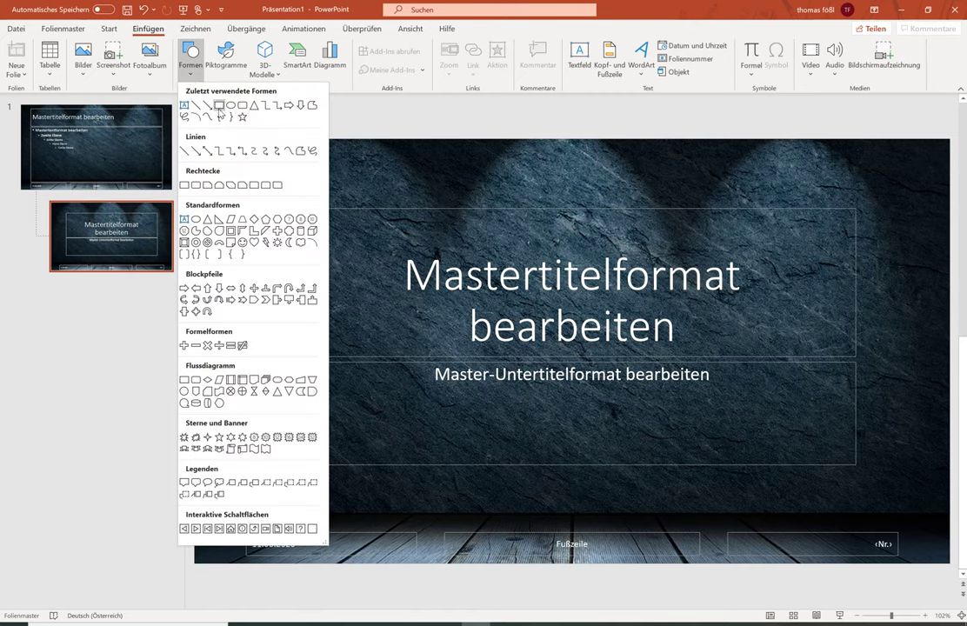
{"action": "left_click", "coordinate": [193, 104]}
{"action": "mouse_move", "coordinate": [271, 200]}
{"action": "left_mouse_down"}
{"action": "mouse_move", "coordinate": [866, 490]}
{"action": "mouse_move", "coordinate": [869, 477]}
{"action": "left_mouse_up"}
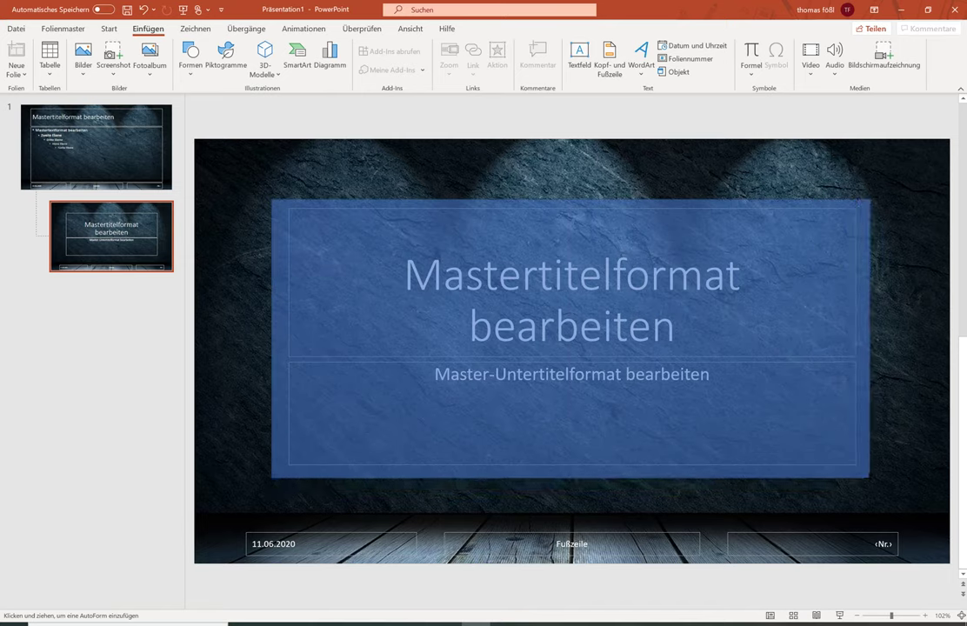
{"action": "left_click_drag", "start_coordinate": [869, 476], "coordinate": [869, 476]}
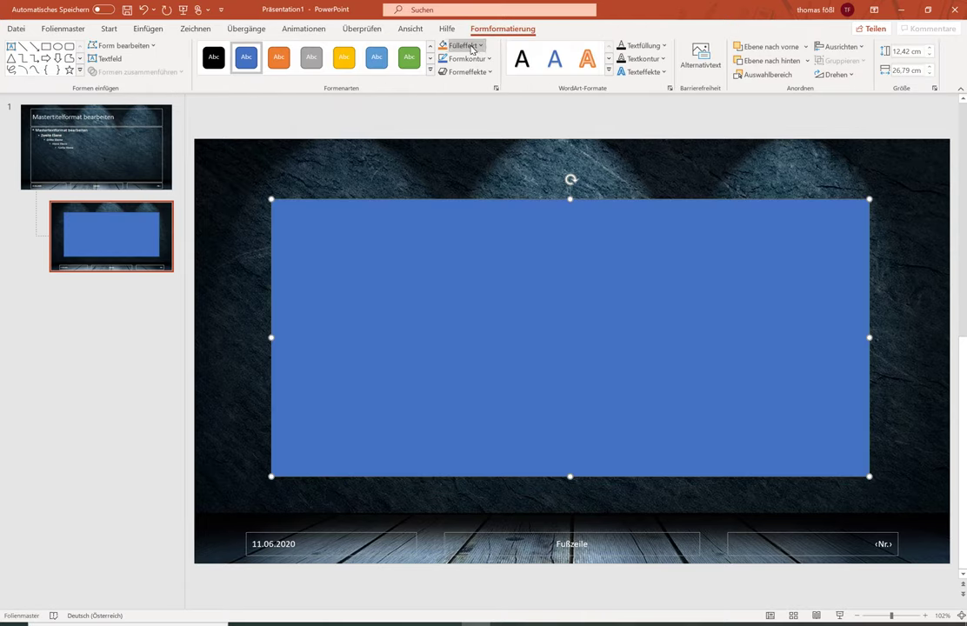
- Fill the rectangle white and remove its outline
{"action": "left_click", "coordinate": [472, 49]}
{"action": "left_click", "coordinate": [445, 76]}
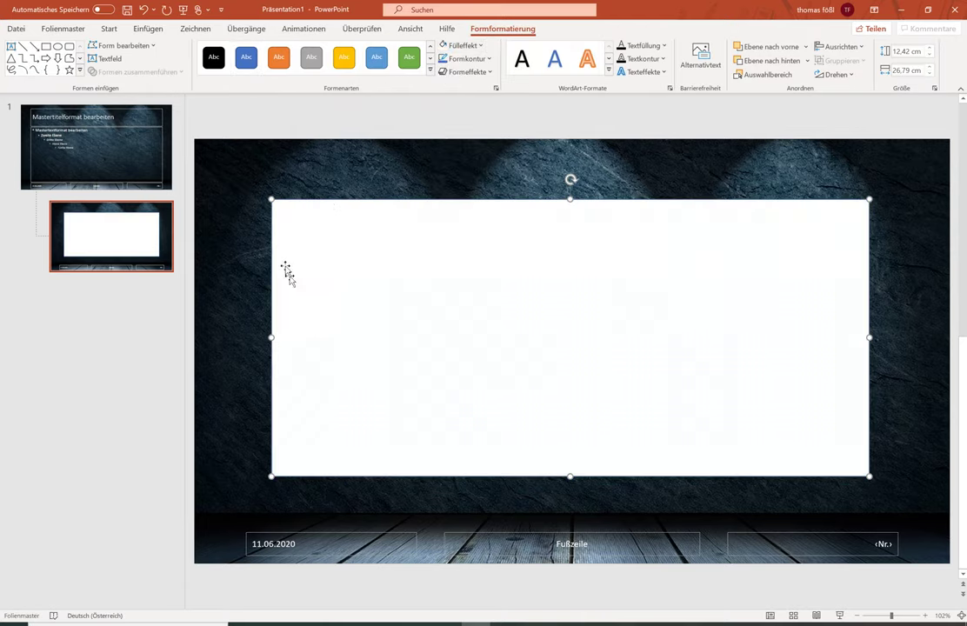
{"action": "left_click", "coordinate": [466, 58]}
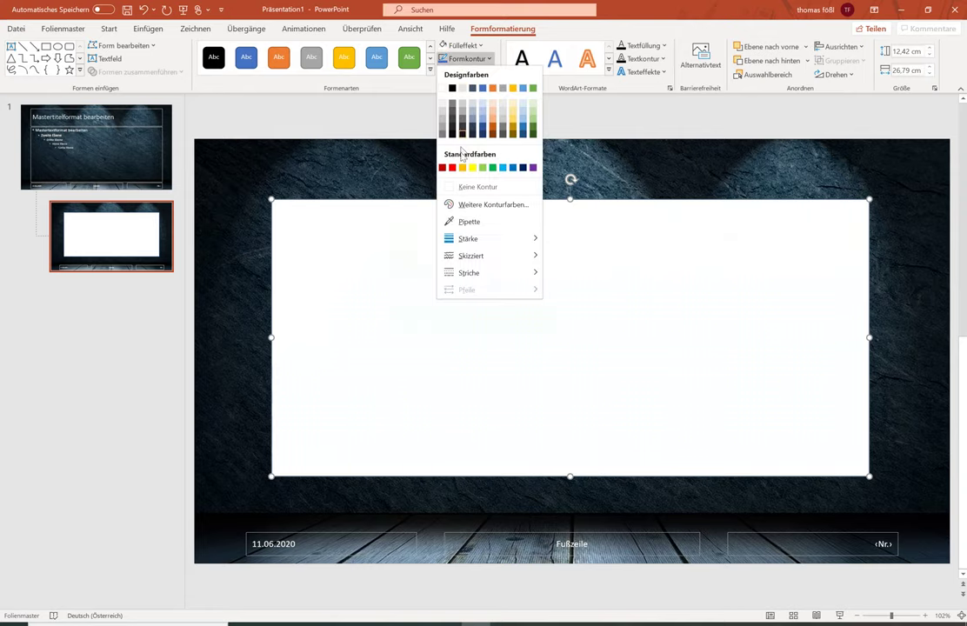
{"action": "left_click", "coordinate": [454, 188]}
{"action": "left_click", "coordinate": [278, 166]}
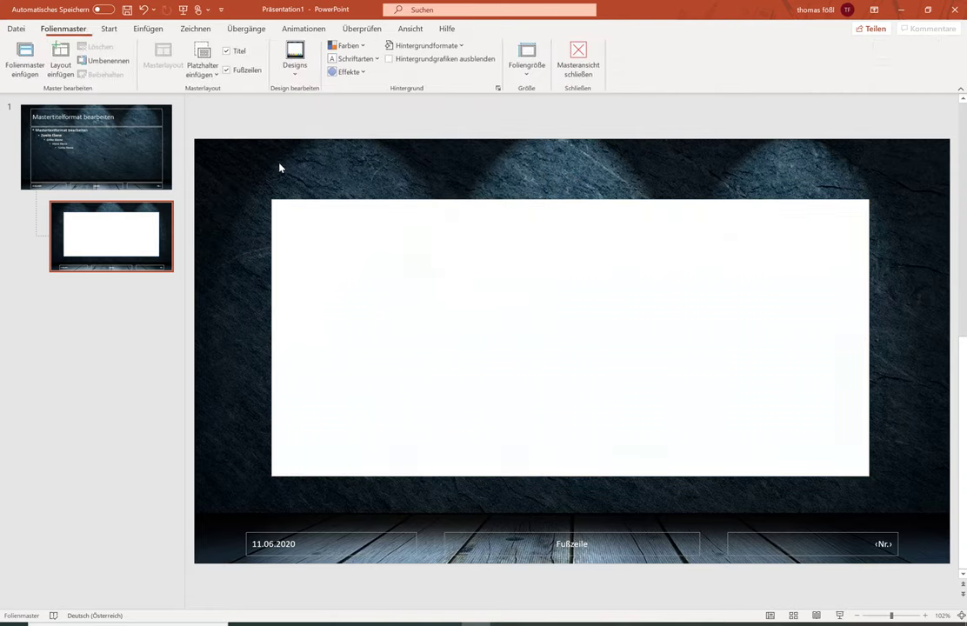
- Send the white rectangle to the back, behind the placeholders
{"action": "right_click", "coordinate": [300, 216]}
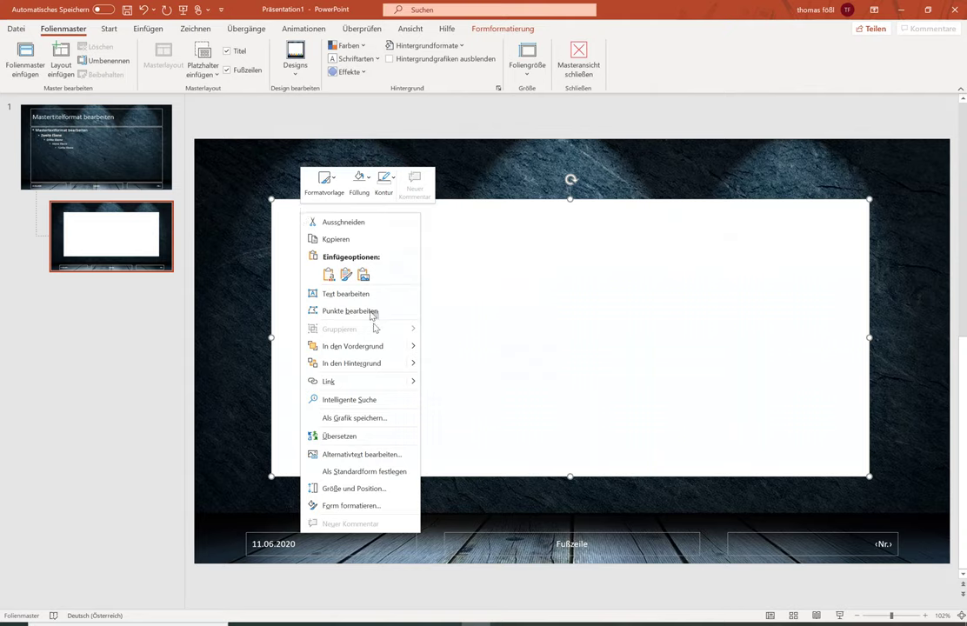
{"action": "left_click", "coordinate": [354, 365]}
{"action": "left_click", "coordinate": [278, 172]}
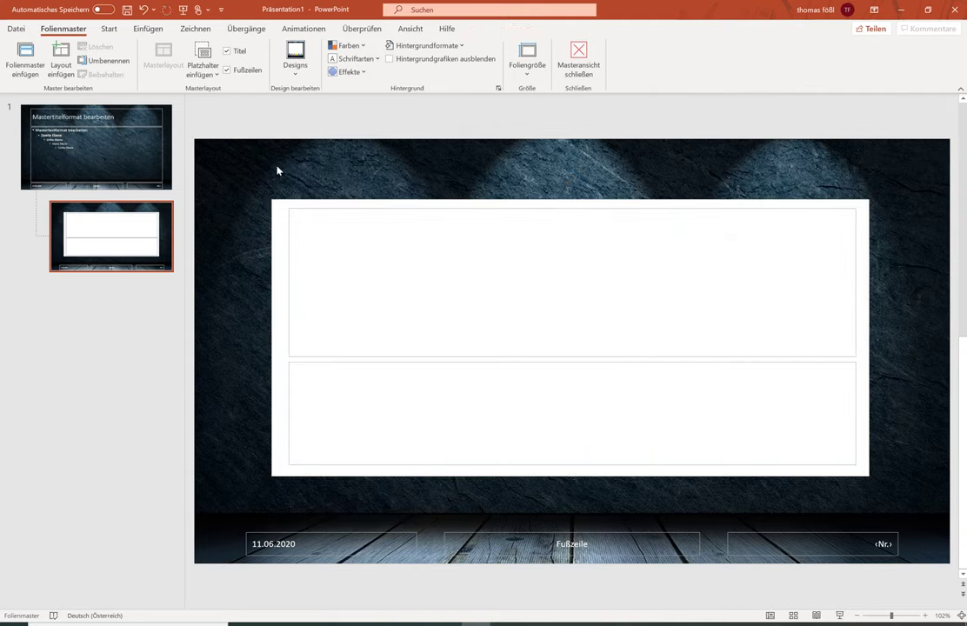
- Make the title and subtitle placeholder text black
{"action": "left_click", "coordinate": [421, 273]}
{"action": "left_click_drag", "start_coordinate": [395, 259], "coordinate": [777, 290]}
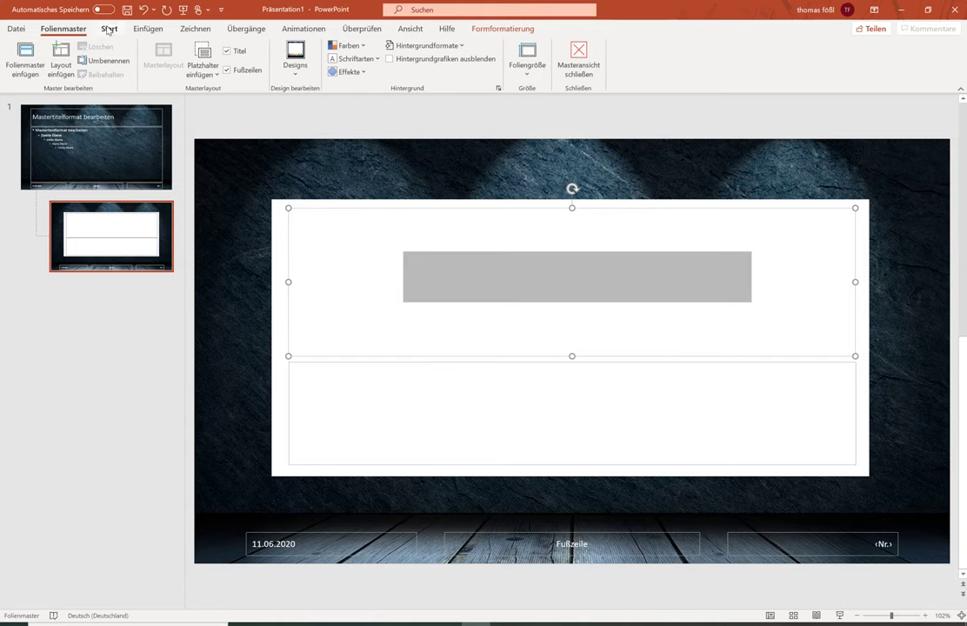
{"action": "left_click", "coordinate": [109, 29]}
{"action": "left_click", "coordinate": [349, 70]}
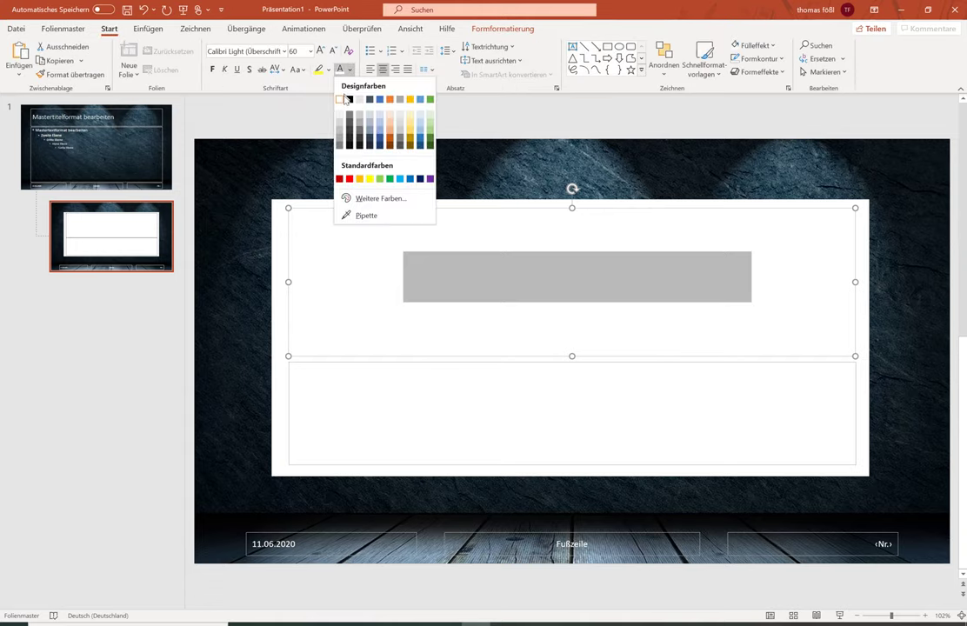
{"action": "left_click", "coordinate": [348, 99]}
{"action": "left_click", "coordinate": [613, 313]}
{"action": "left_click", "coordinate": [579, 427]}
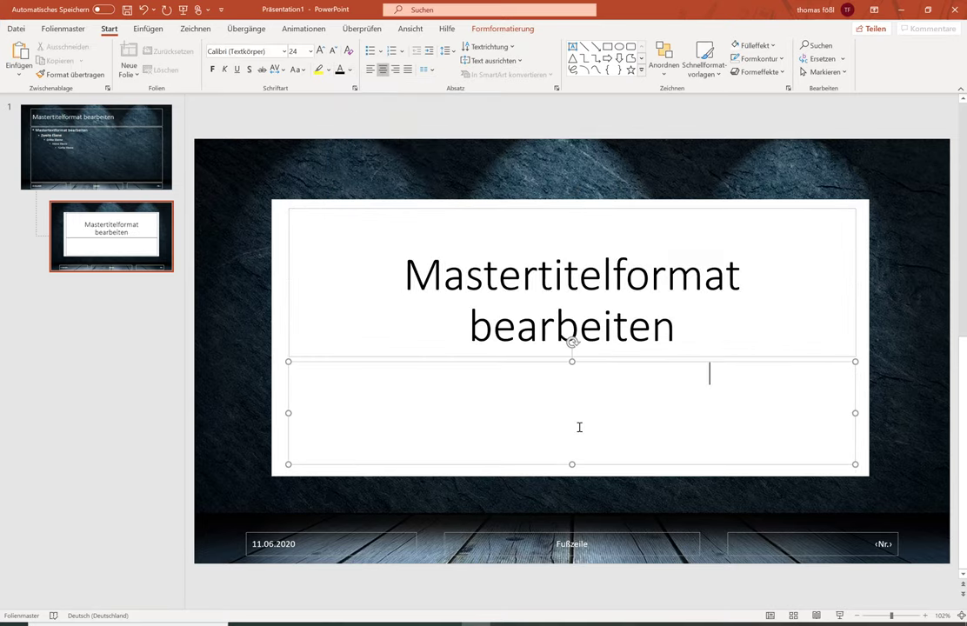
{"action": "key", "text": "ctrl+a"}
{"action": "left_click", "coordinate": [340, 69]}
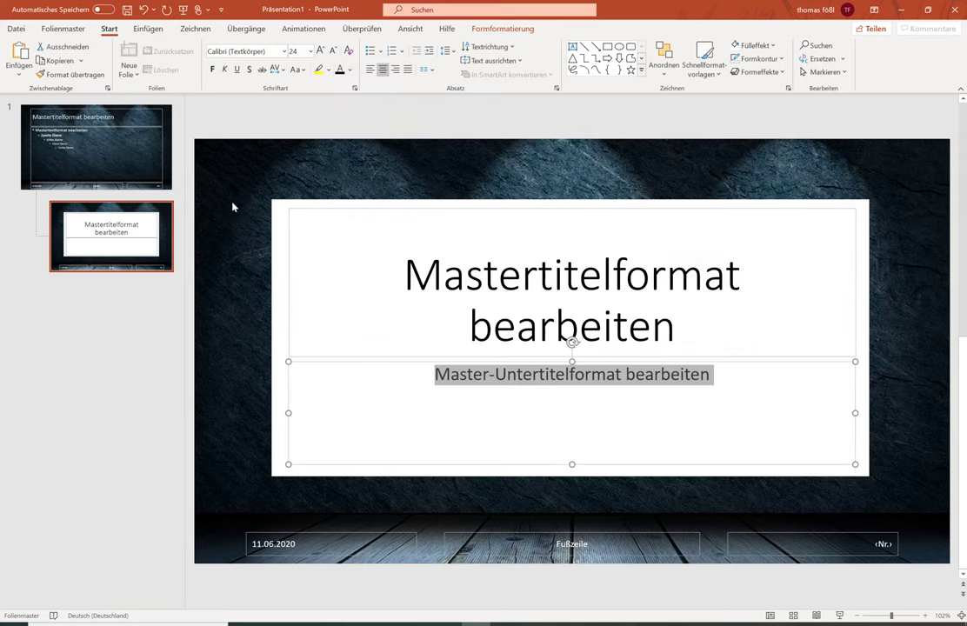
{"action": "left_click", "coordinate": [234, 203]}
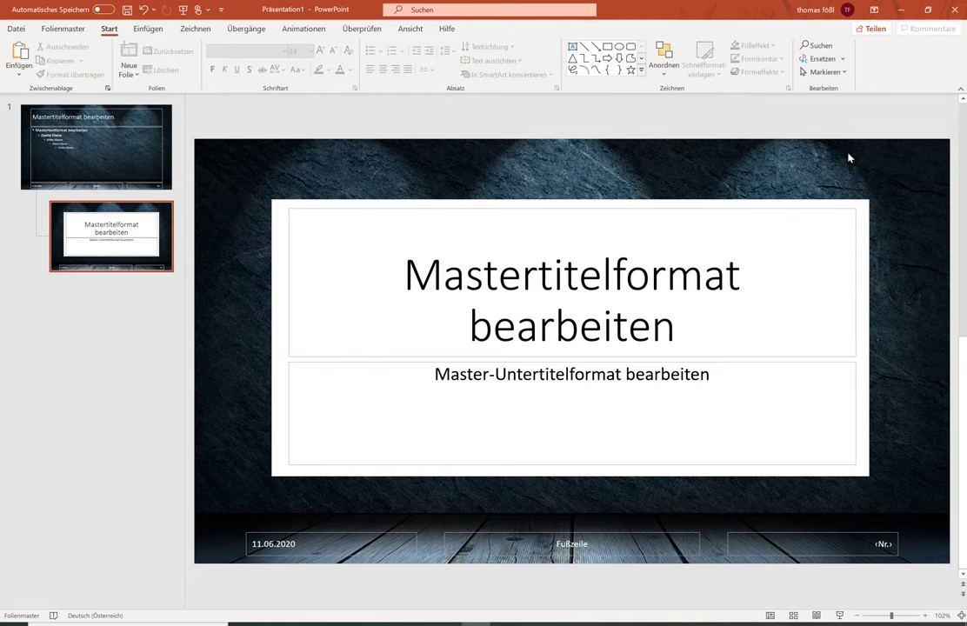
{"action": "left_click", "coordinate": [276, 216]}
{"action": "left_click", "coordinate": [198, 184]}
{"action": "left_click", "coordinate": [147, 28]}
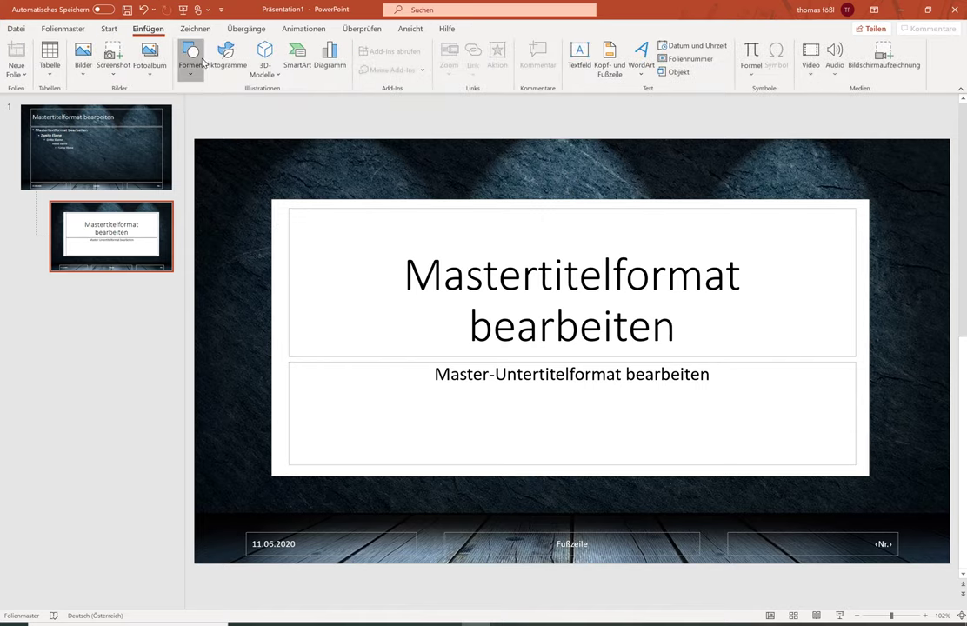
- Draw a second rectangle slightly larger than the white panel and send it behind the placeholders
{"action": "left_click", "coordinate": [191, 57]}
{"action": "left_click", "coordinate": [207, 101]}
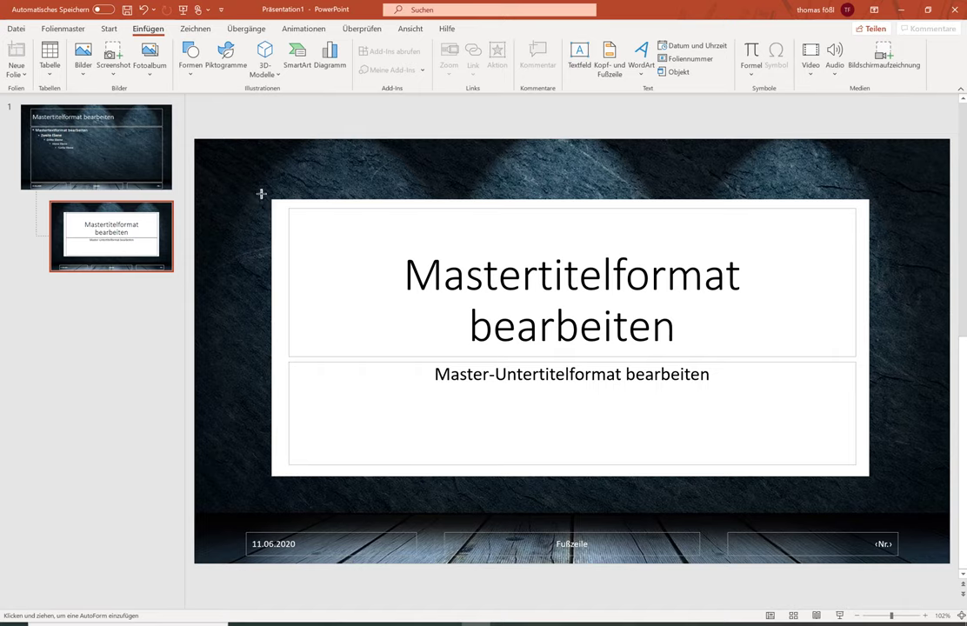
{"action": "left_click_drag", "start_coordinate": [262, 193], "coordinate": [875, 485]}
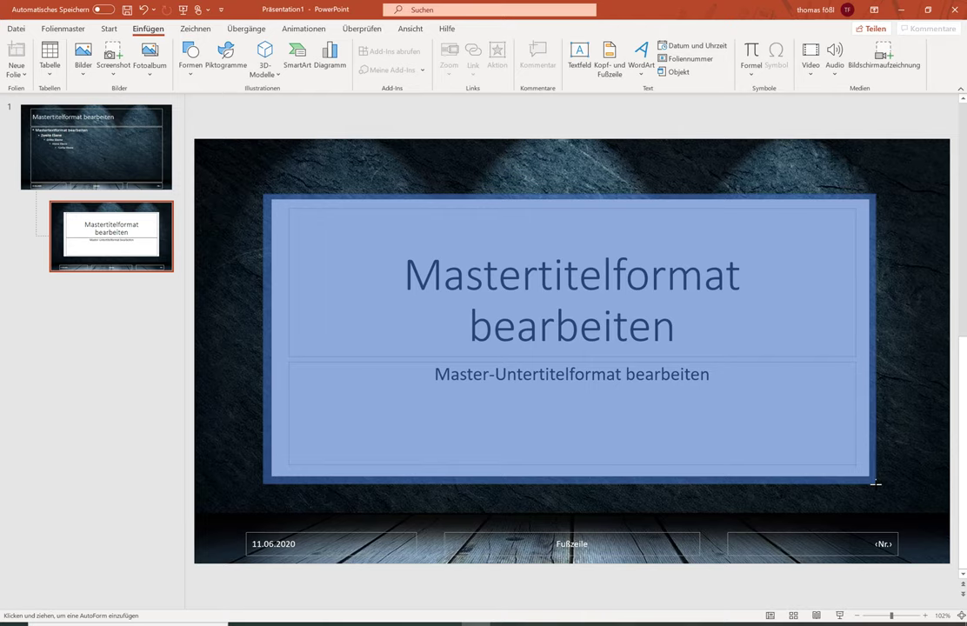
{"action": "right_click", "coordinate": [535, 200]}
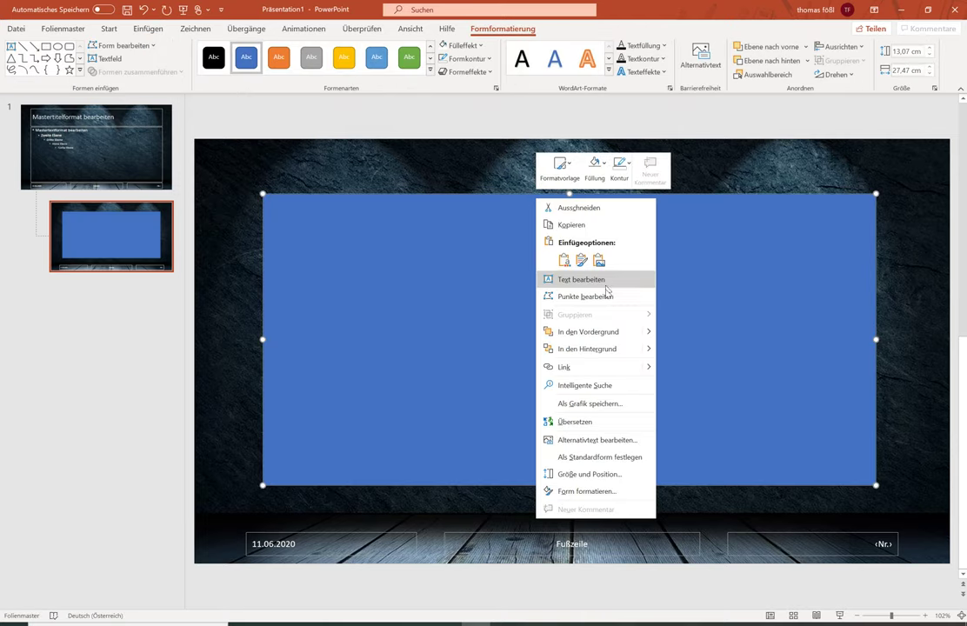
{"action": "left_click", "coordinate": [587, 348]}
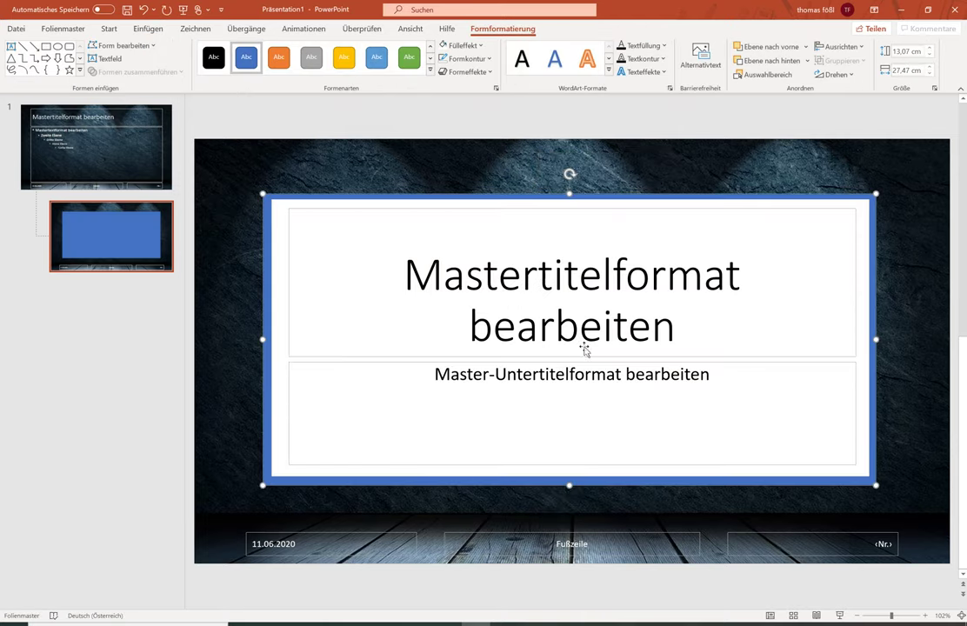
- Give the new rectangle no fill and a white 2¼ Pt outline
{"action": "left_click", "coordinate": [478, 46]}
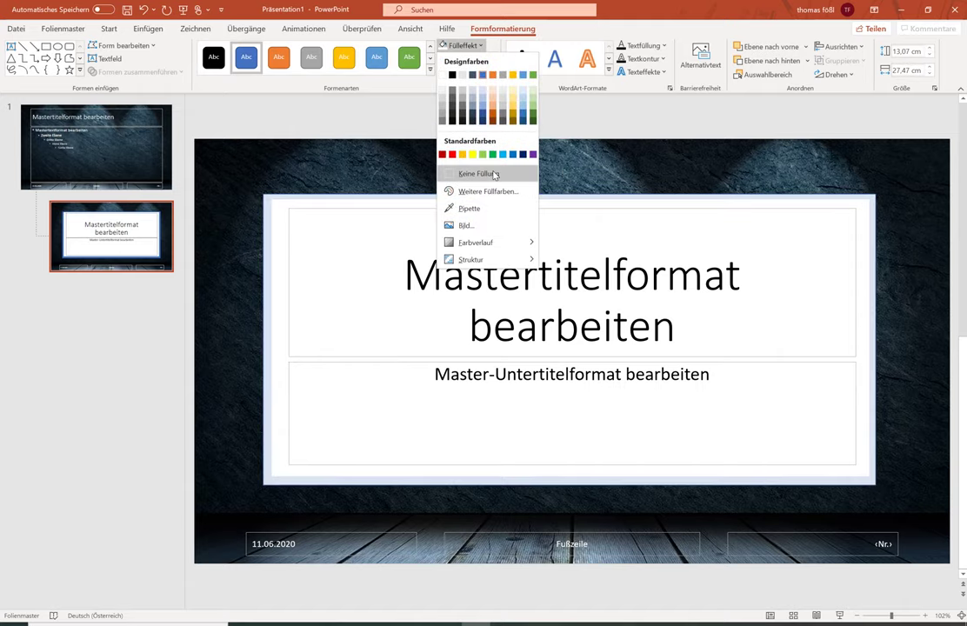
{"action": "left_click", "coordinate": [494, 174]}
{"action": "left_click", "coordinate": [467, 59]}
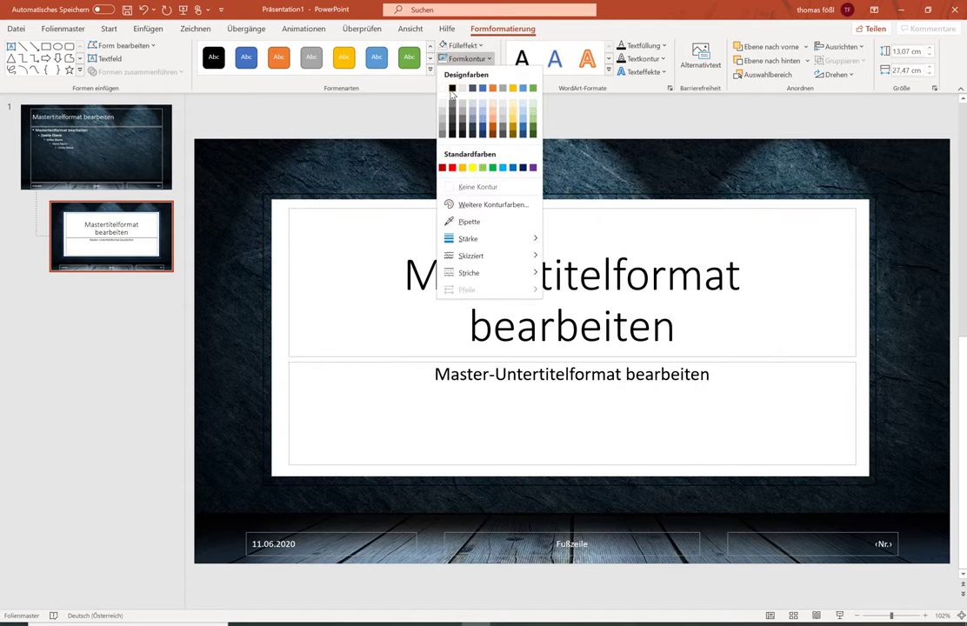
{"action": "left_click", "coordinate": [452, 88]}
{"action": "left_click", "coordinate": [466, 59]}
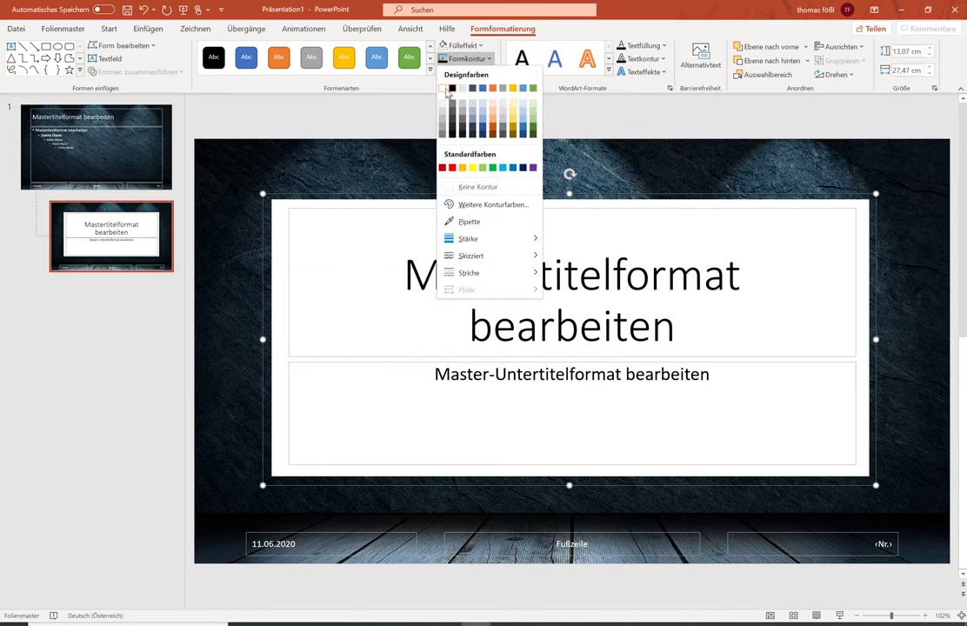
{"action": "left_click", "coordinate": [452, 88]}
{"action": "left_click", "coordinate": [467, 59]}
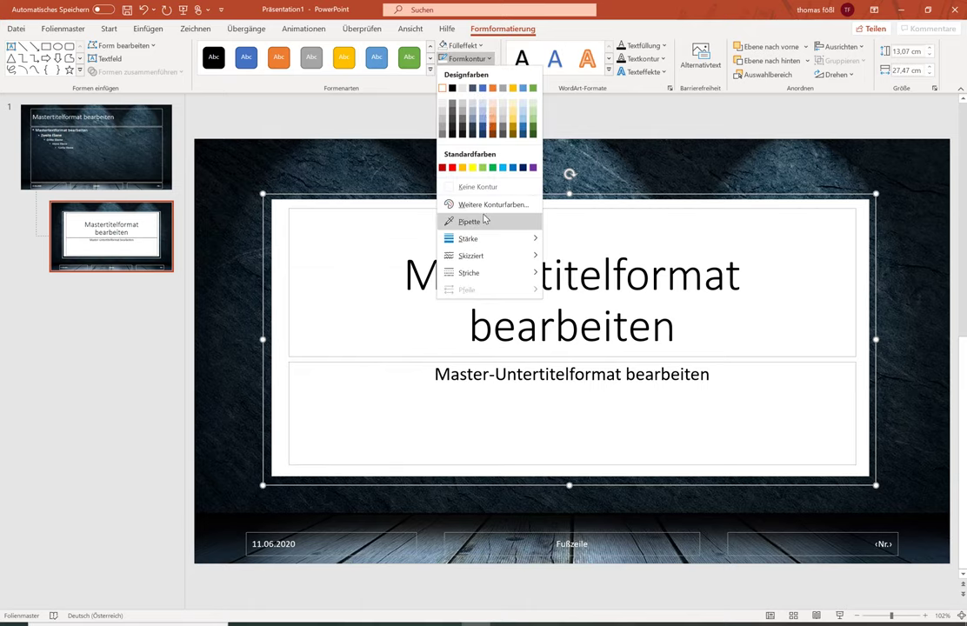
{"action": "mouse_move", "coordinate": [483, 237]}
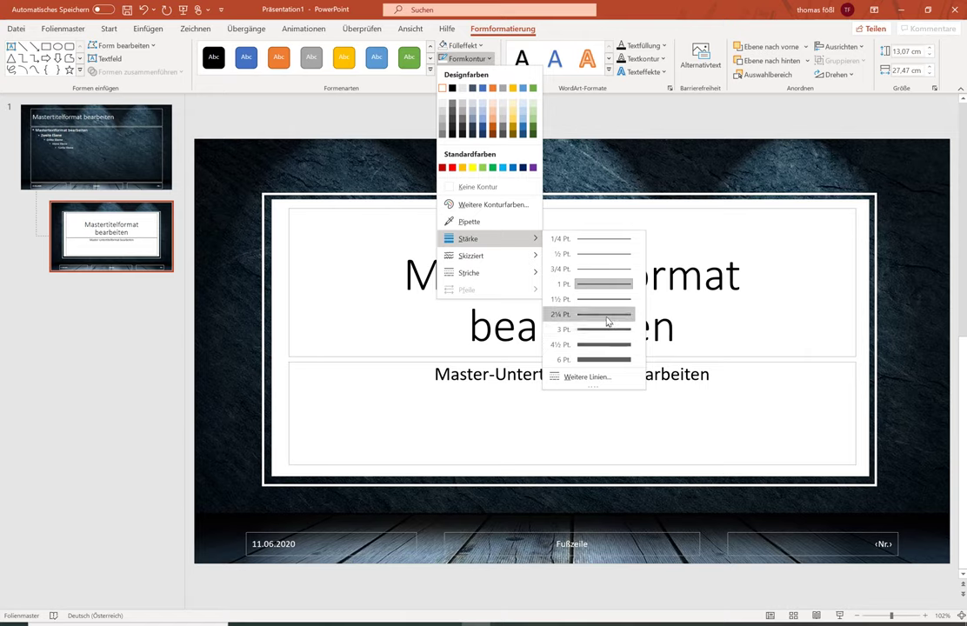
{"action": "left_click", "coordinate": [606, 315]}
{"action": "left_click", "coordinate": [407, 166]}
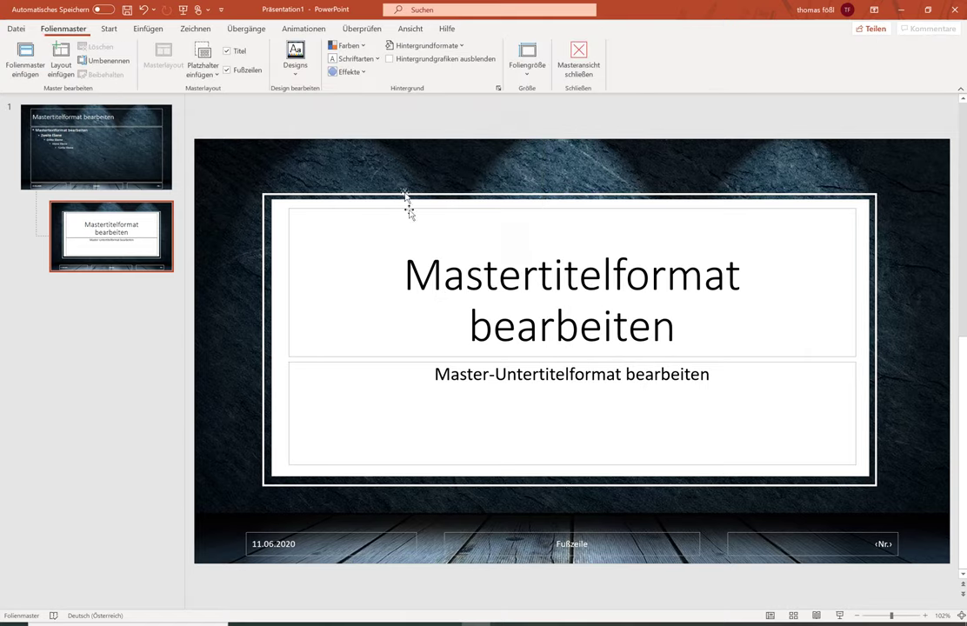
- Drag the white frame's bottom edge to make it slightly taller
{"action": "left_click", "coordinate": [373, 484]}
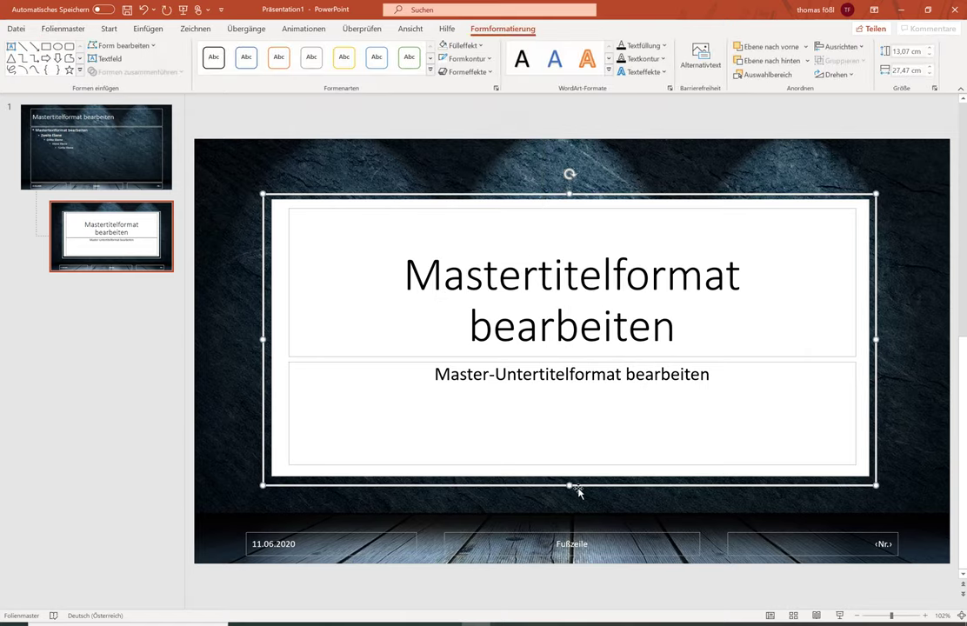
{"action": "left_click_drag", "start_coordinate": [579, 492], "coordinate": [580, 491]}
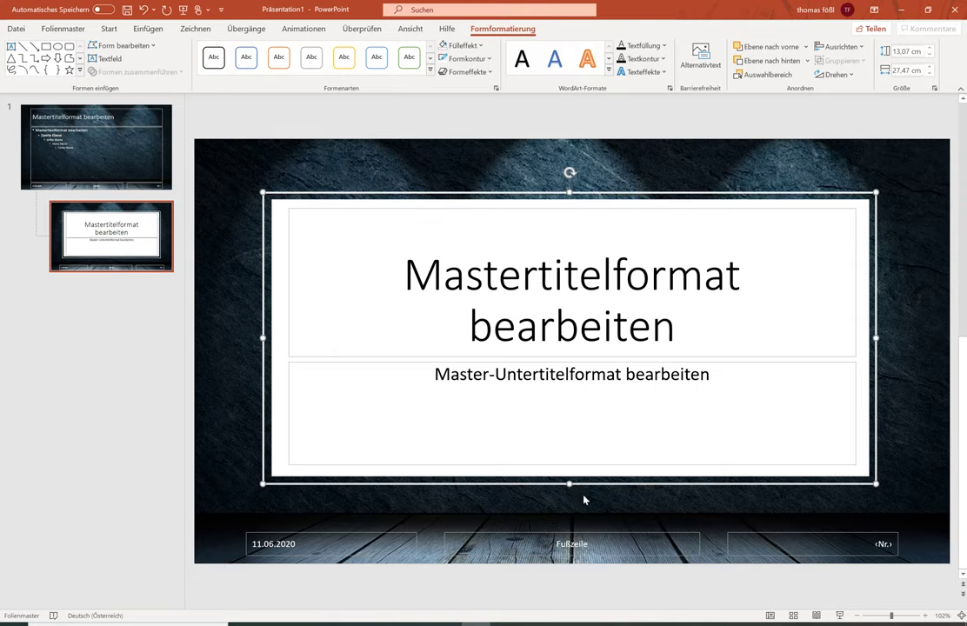
{"action": "left_click_drag", "start_coordinate": [565, 488], "coordinate": [592, 493]}
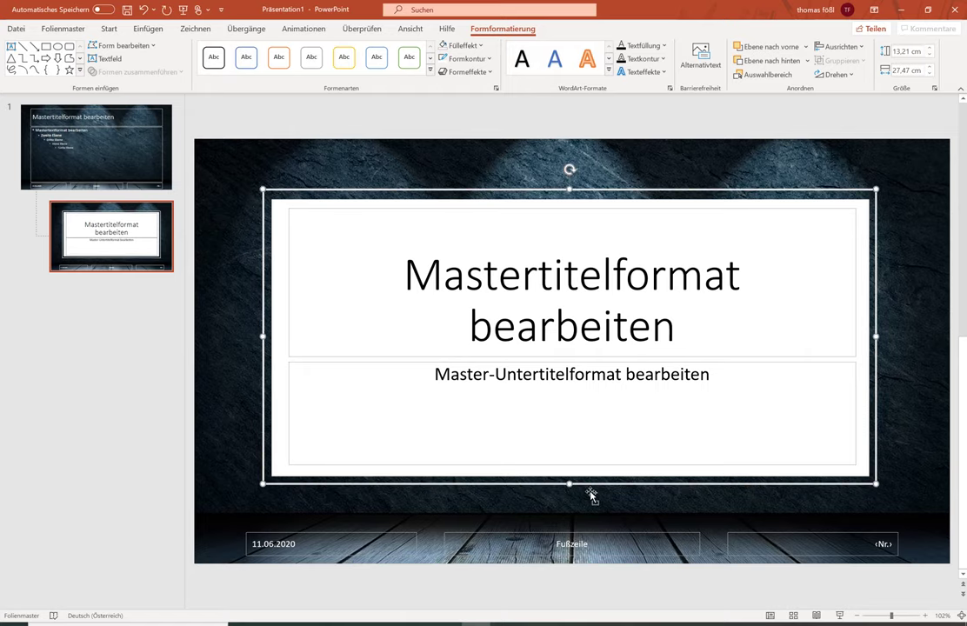
- Leave the title layout's name unchanged and close Masteransicht to return to normal view
{"action": "left_click", "coordinate": [223, 328]}
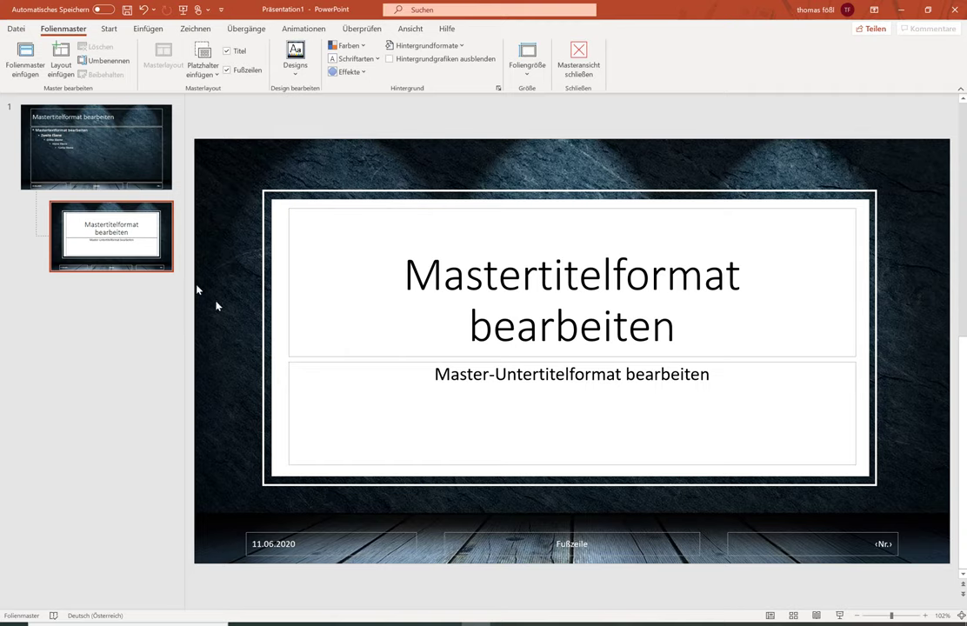
{"action": "right_click", "coordinate": [58, 230]}
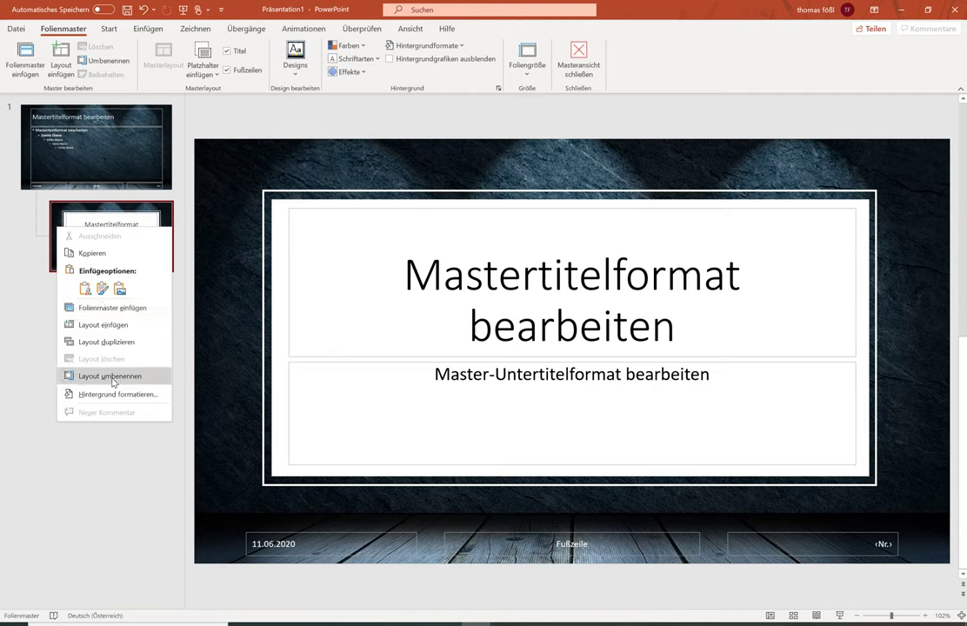
{"action": "left_click", "coordinate": [106, 375]}
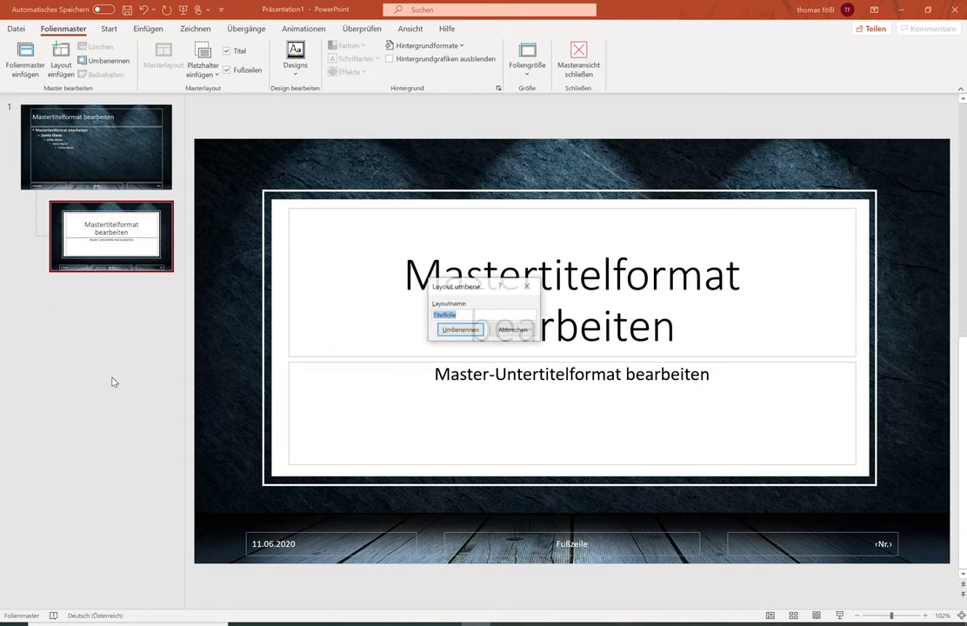
{"action": "left_click", "coordinate": [512, 330]}
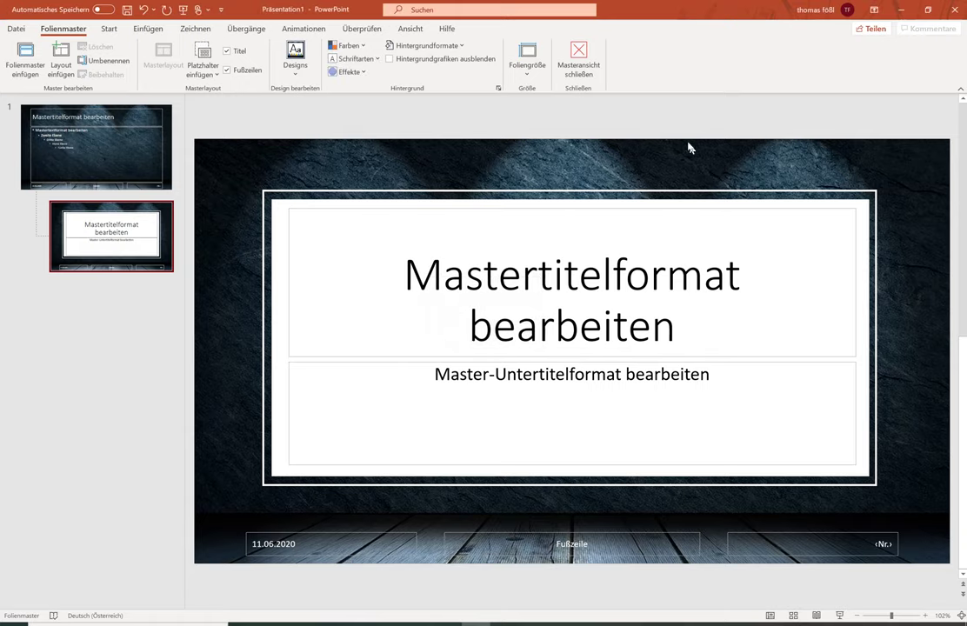
{"action": "left_click", "coordinate": [567, 54]}
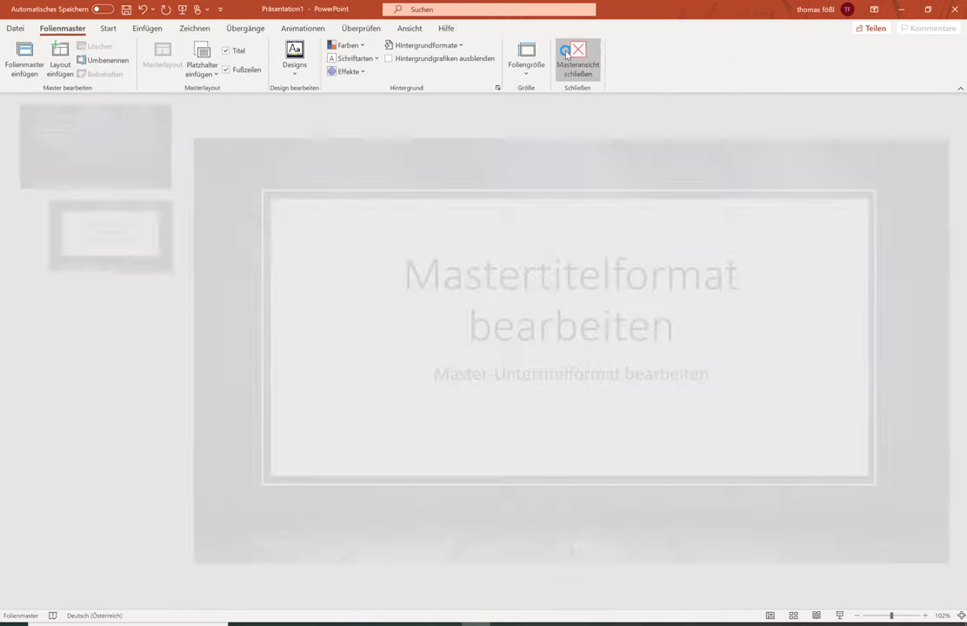
- Delete the only slide and add a new slide with the Titelfolie layout
{"action": "left_click", "coordinate": [97, 160]}
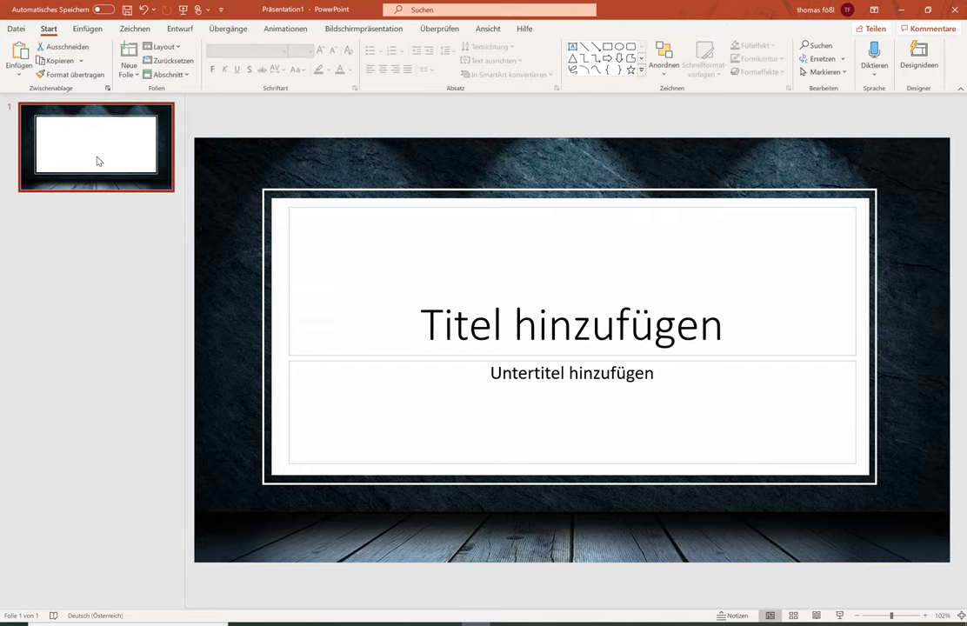
{"action": "key", "text": "Delete"}
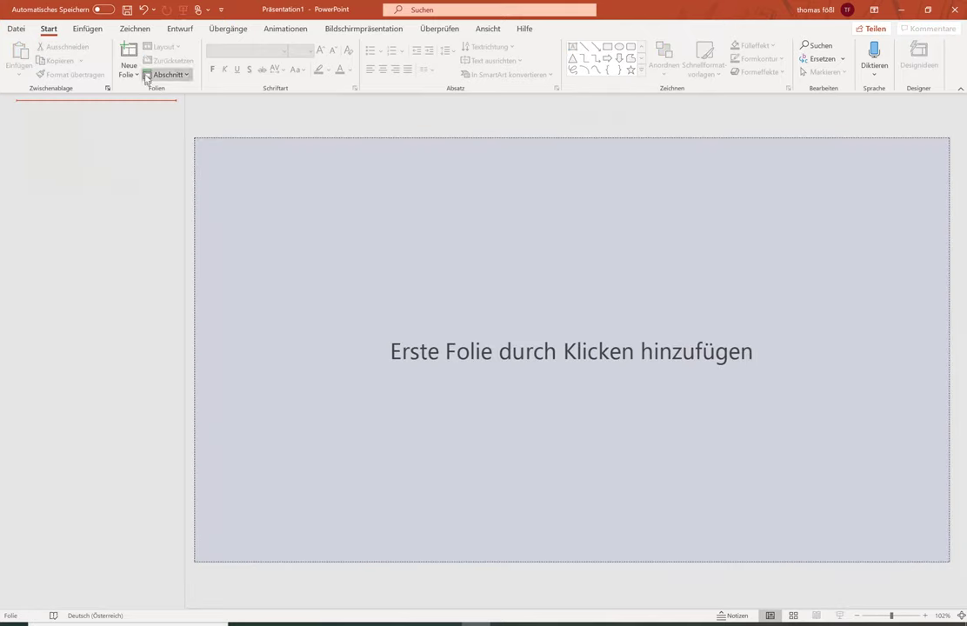
{"action": "left_click", "coordinate": [132, 74]}
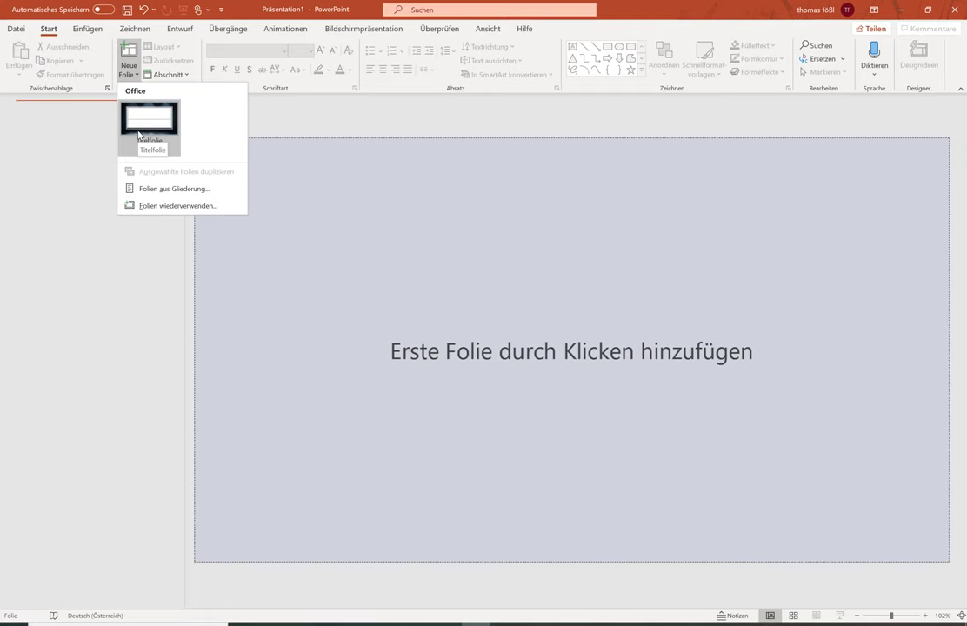
{"action": "left_click", "coordinate": [139, 134]}
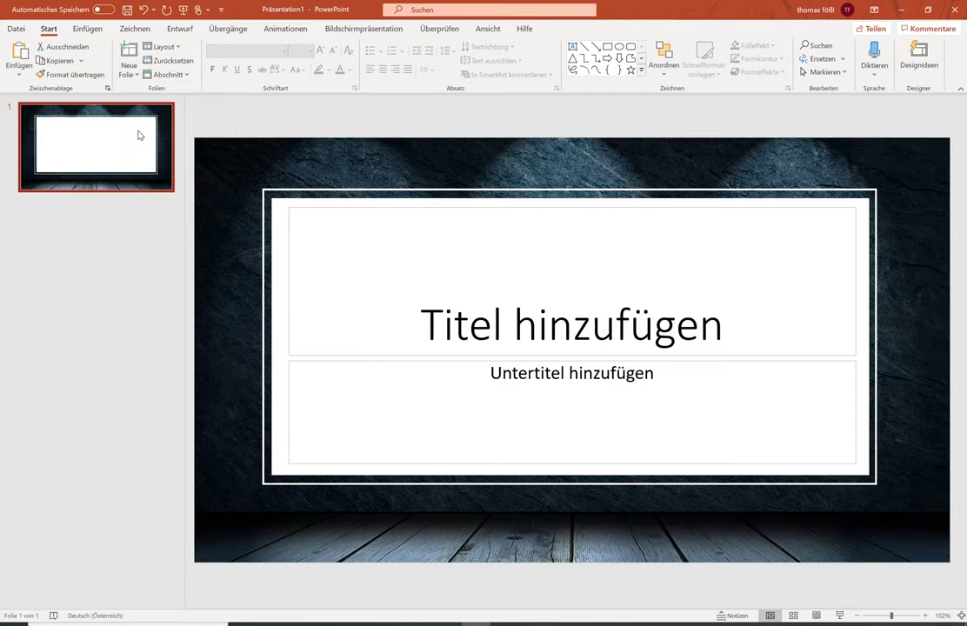
- Title the slide 'Meine Präsentation' and enter the author's name as the subtitle
{"action": "left_click", "coordinate": [494, 323]}
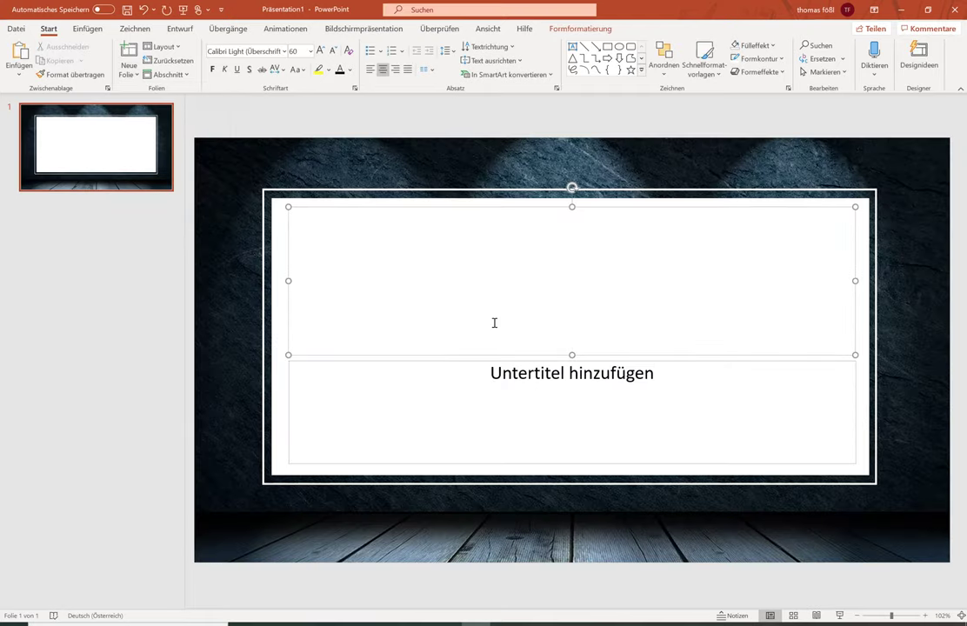
{"action": "type", "text": "Meine "}
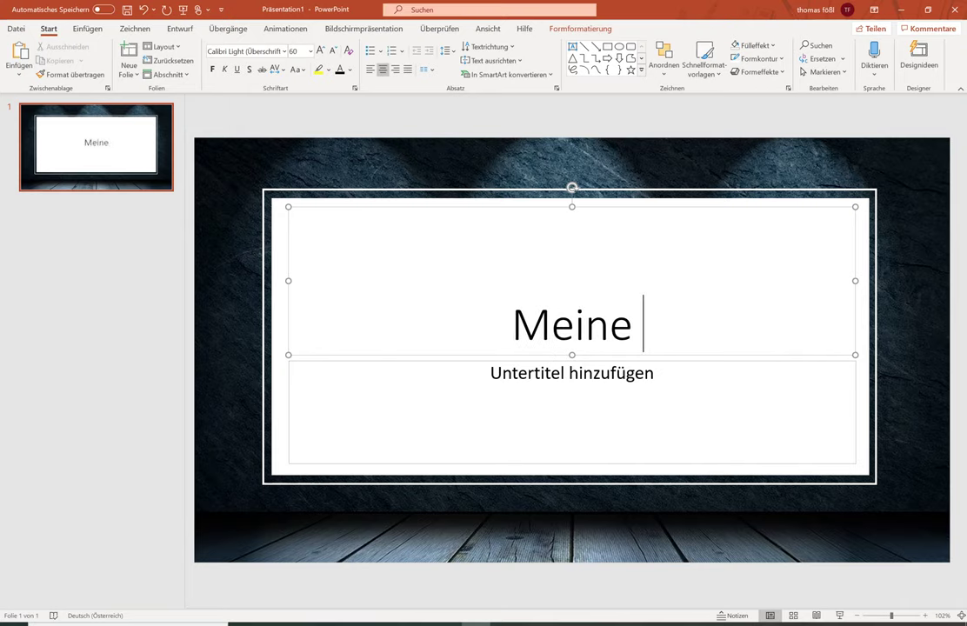
{"action": "type", "text": "Präsentation"}
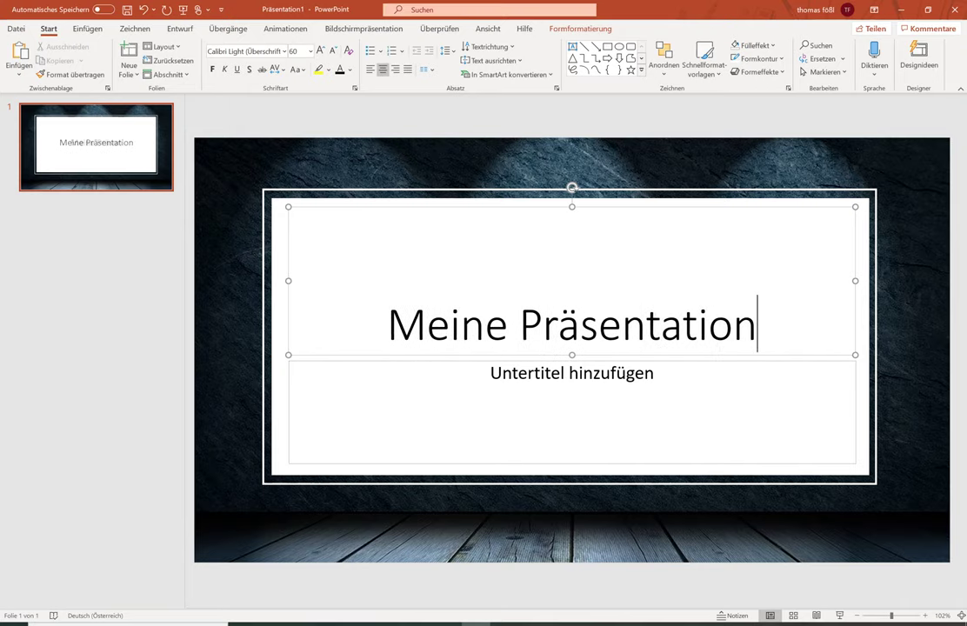
{"action": "left_click", "coordinate": [568, 393]}
{"action": "type", "text": "Thomas"}
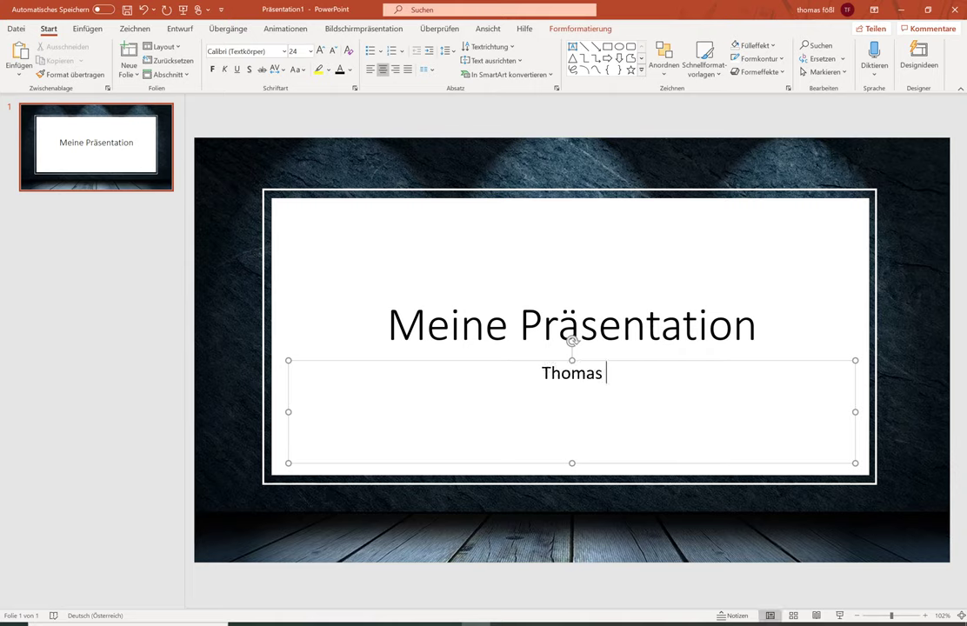
{"action": "type", "text": " Fößl"}
{"action": "left_click", "coordinate": [211, 279]}
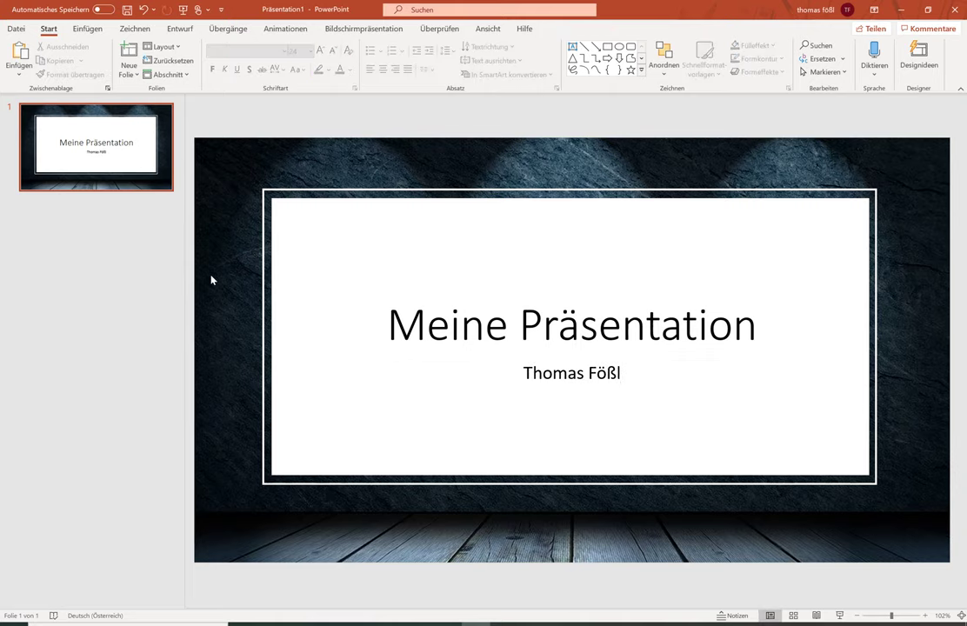
{"action": "left_click", "coordinate": [487, 28]}
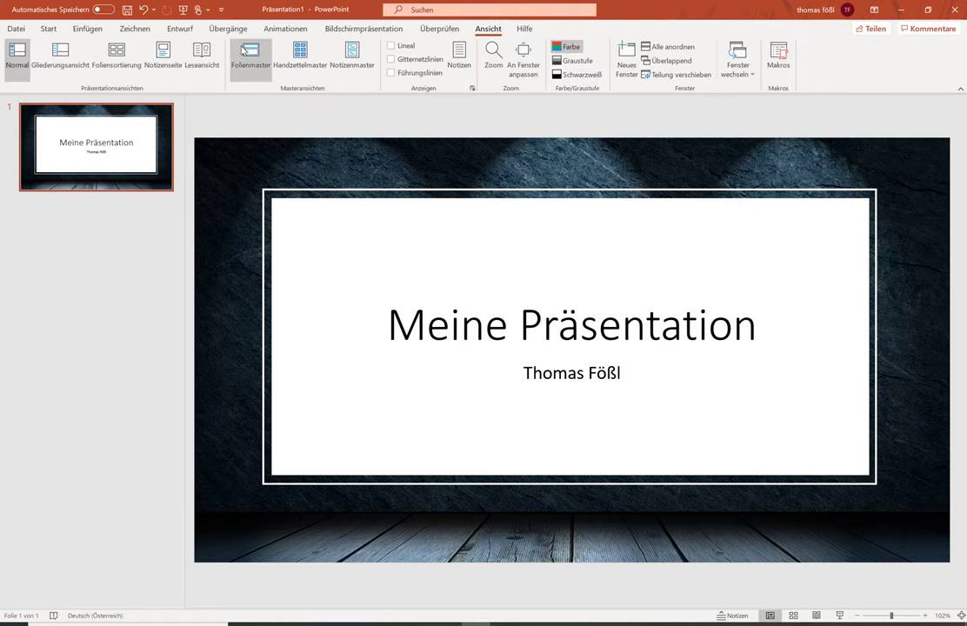
- In the slide master, insert a new layout and delete its title placeholder
{"action": "left_click", "coordinate": [247, 54]}
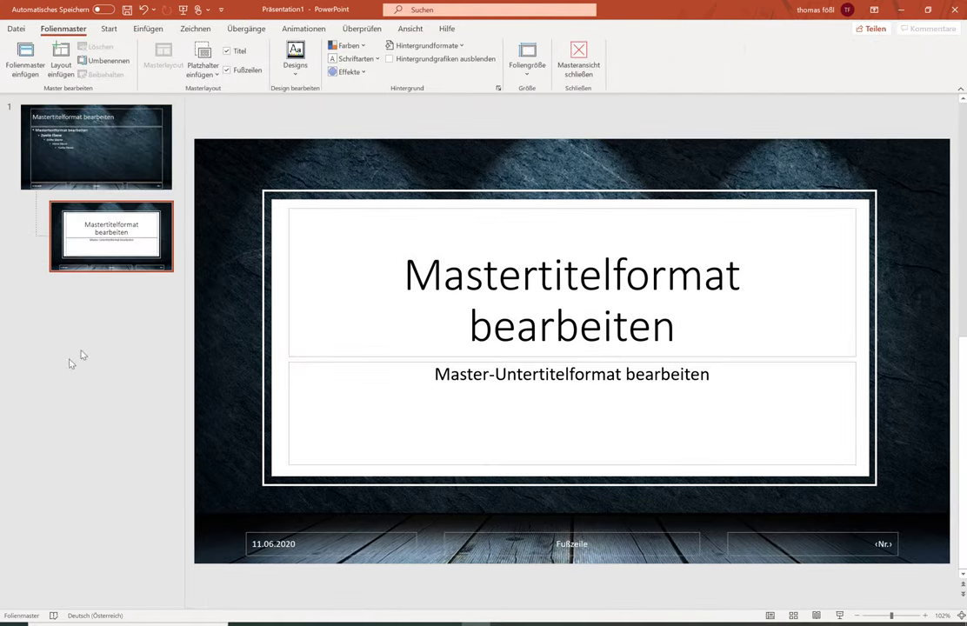
{"action": "left_click", "coordinate": [61, 61]}
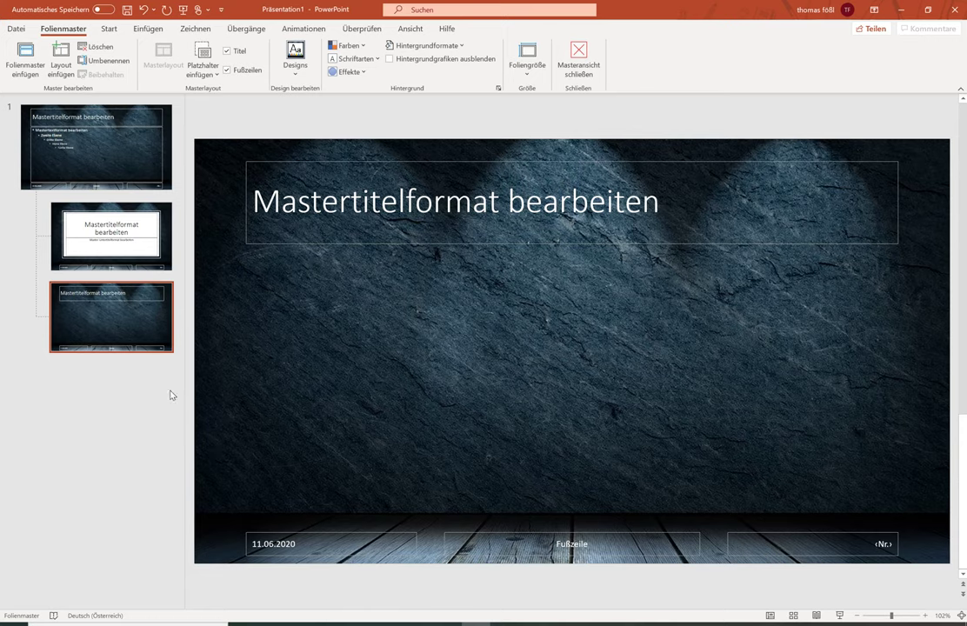
{"action": "left_click", "coordinate": [337, 247]}
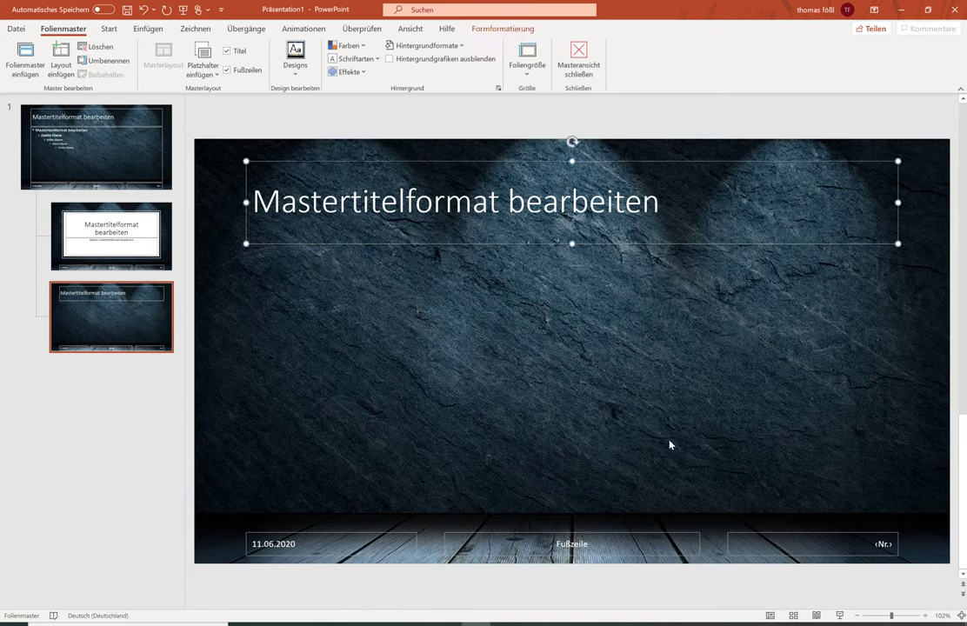
{"action": "key", "text": "Delete"}
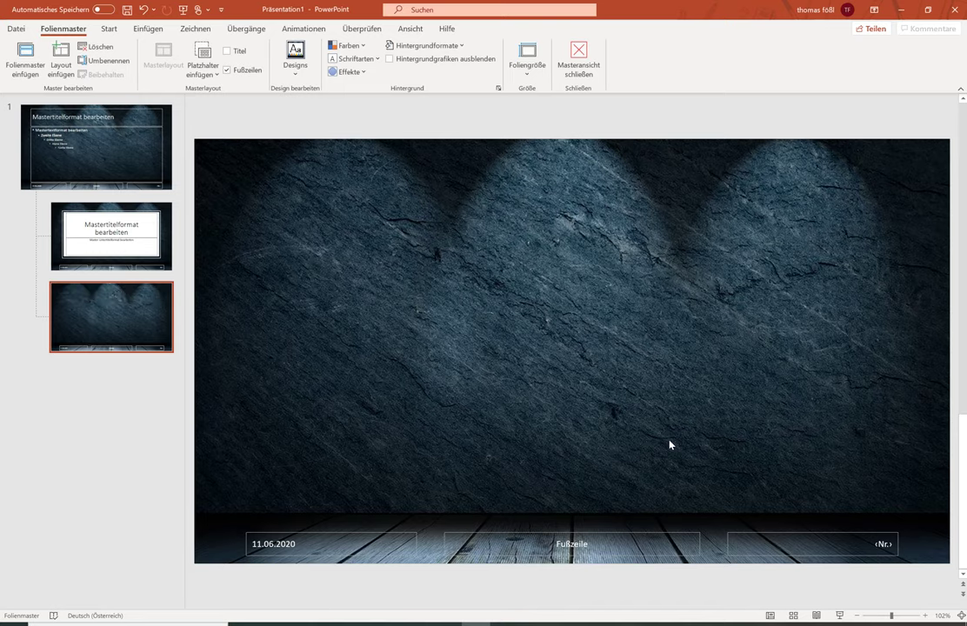
- Draw a large Bild picture placeholder across the middle of the new layout
{"action": "left_click", "coordinate": [208, 75]}
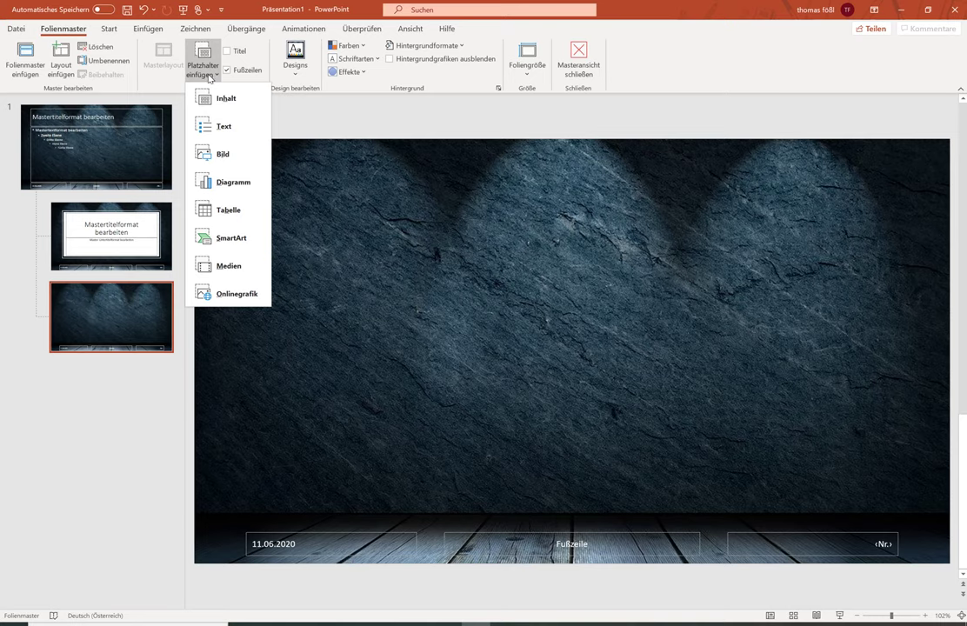
{"action": "left_click", "coordinate": [223, 154]}
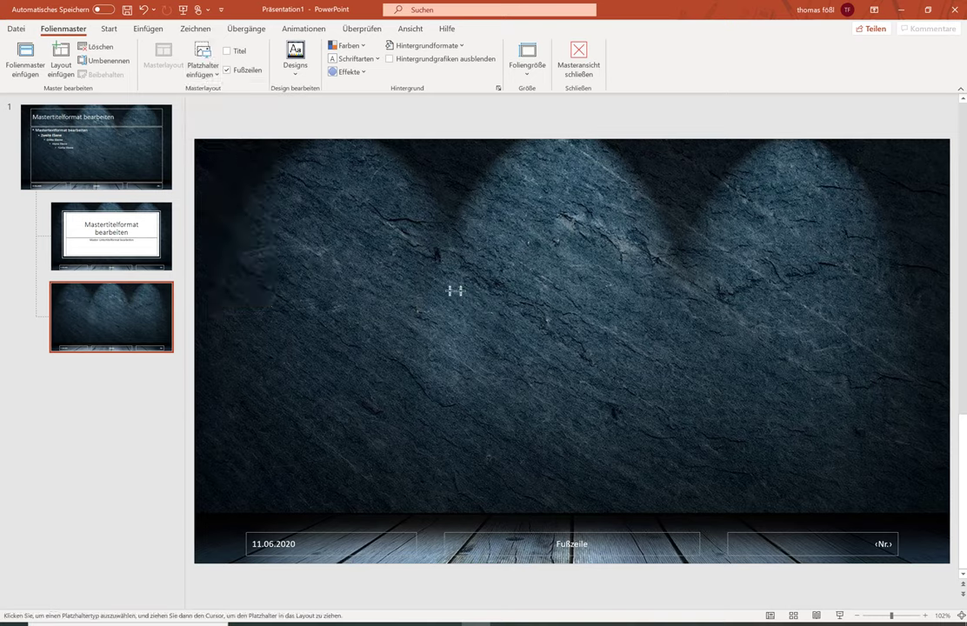
{"action": "left_click_drag", "start_coordinate": [275, 205], "coordinate": [866, 492]}
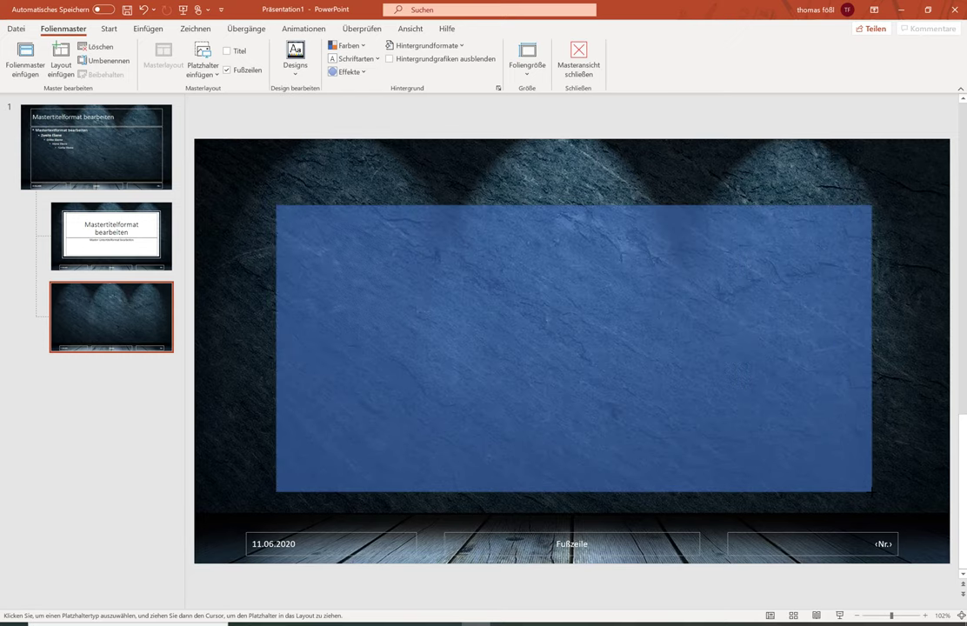
{"action": "left_click_drag", "start_coordinate": [867, 492], "coordinate": [870, 488]}
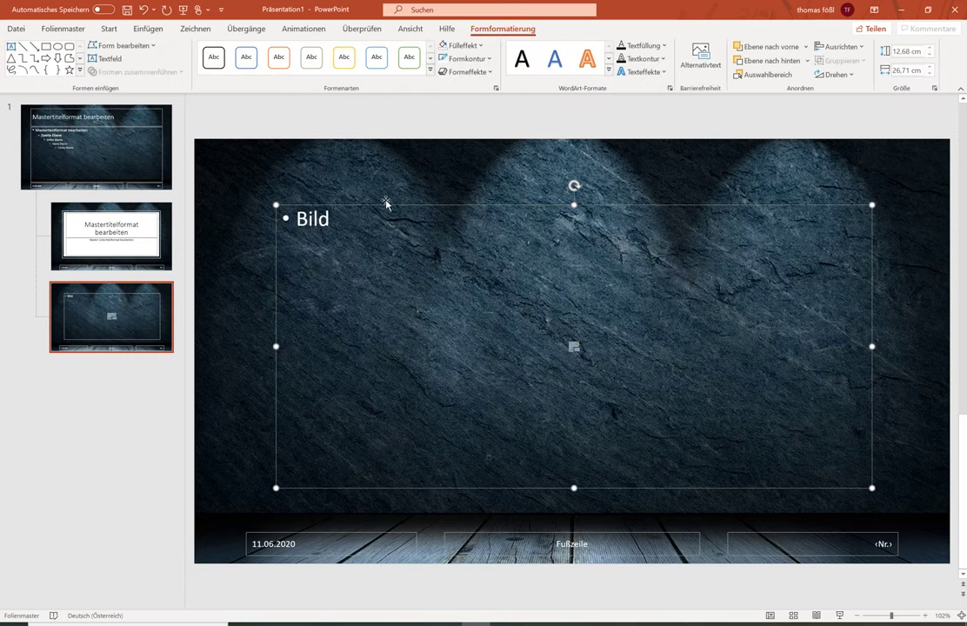
{"action": "left_click_drag", "start_coordinate": [386, 206], "coordinate": [384, 196]}
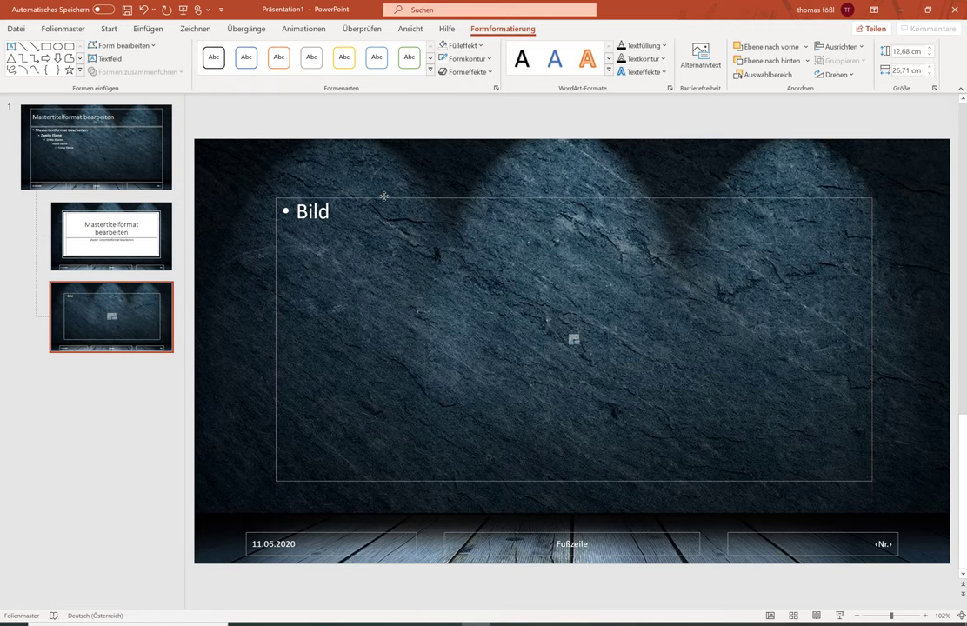
{"action": "left_click", "coordinate": [87, 240]}
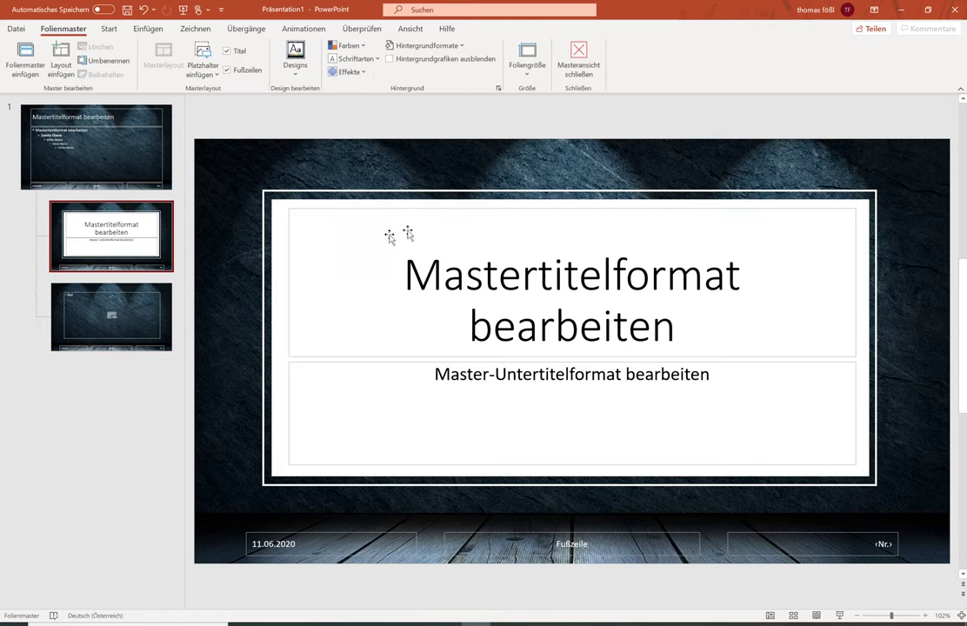
- Paste the white frame from the title layout onto the picture layout
{"action": "left_click", "coordinate": [322, 193]}
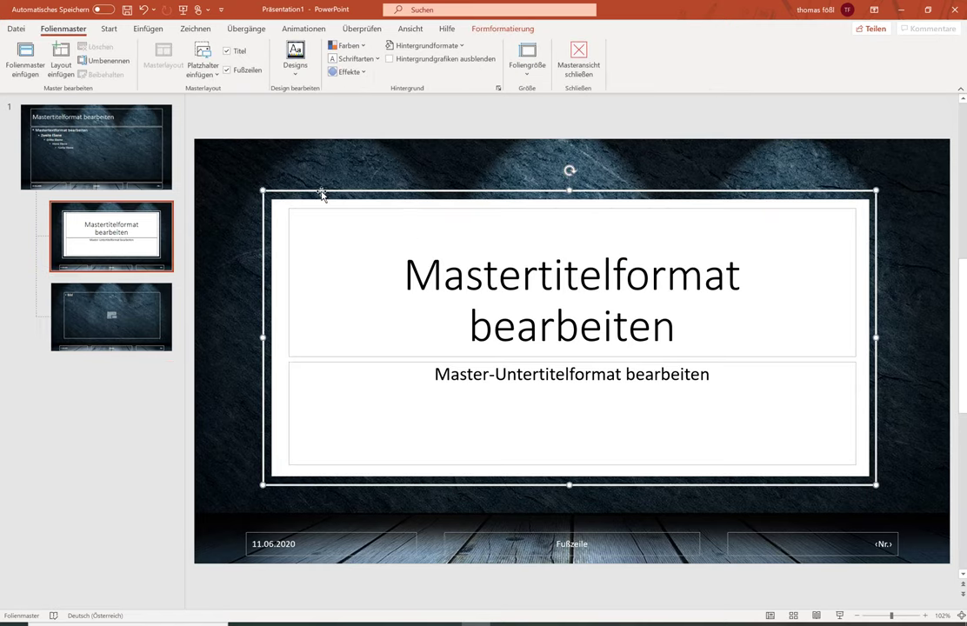
{"action": "left_click", "coordinate": [111, 317]}
{"action": "key", "text": "ctrl+v"}
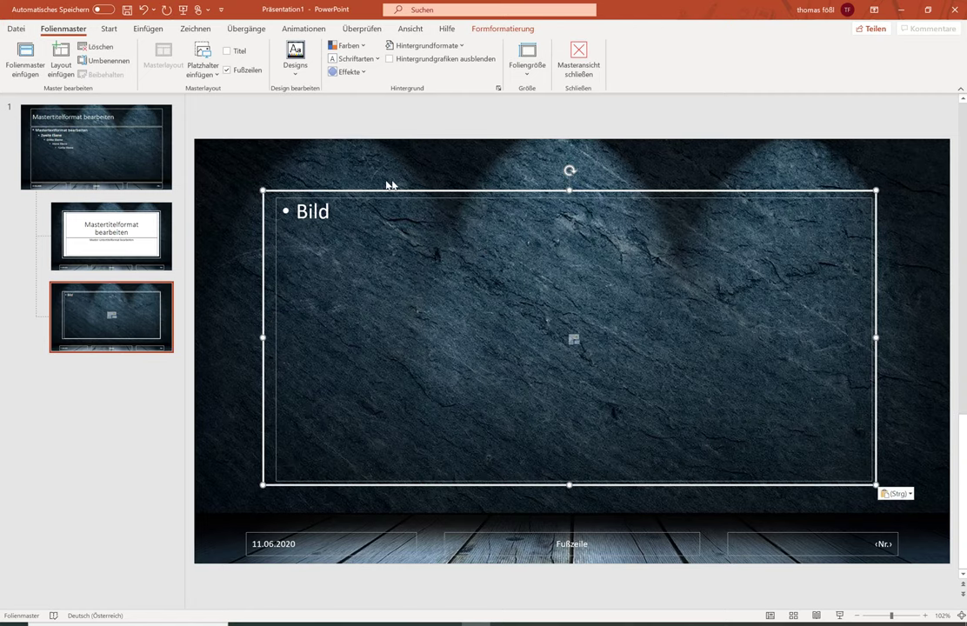
- Resize the Bild placeholder's top, bottom and right edges to sit inside the white frame
{"action": "left_click", "coordinate": [895, 391]}
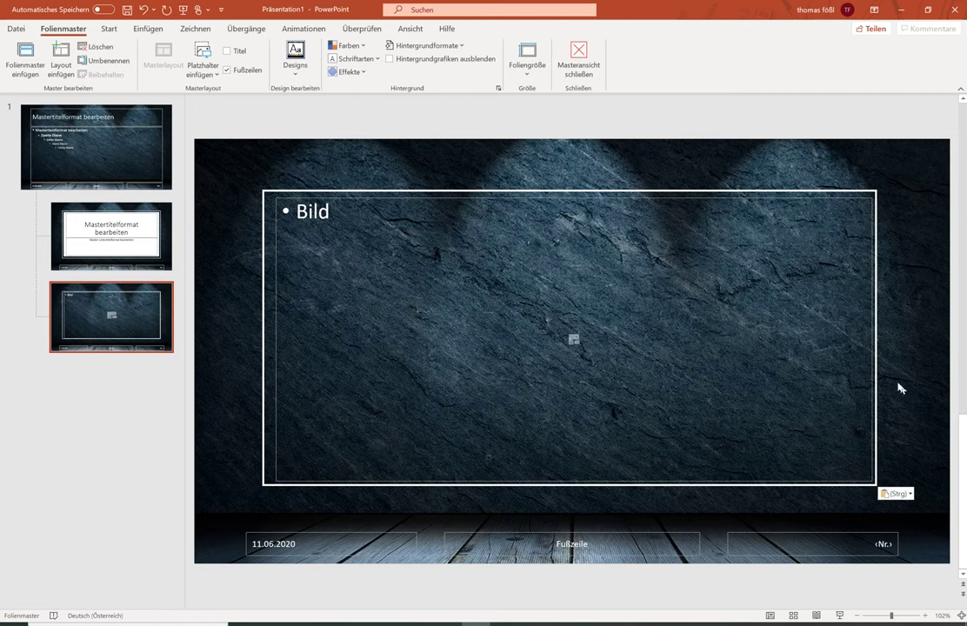
{"action": "left_click", "coordinate": [369, 201]}
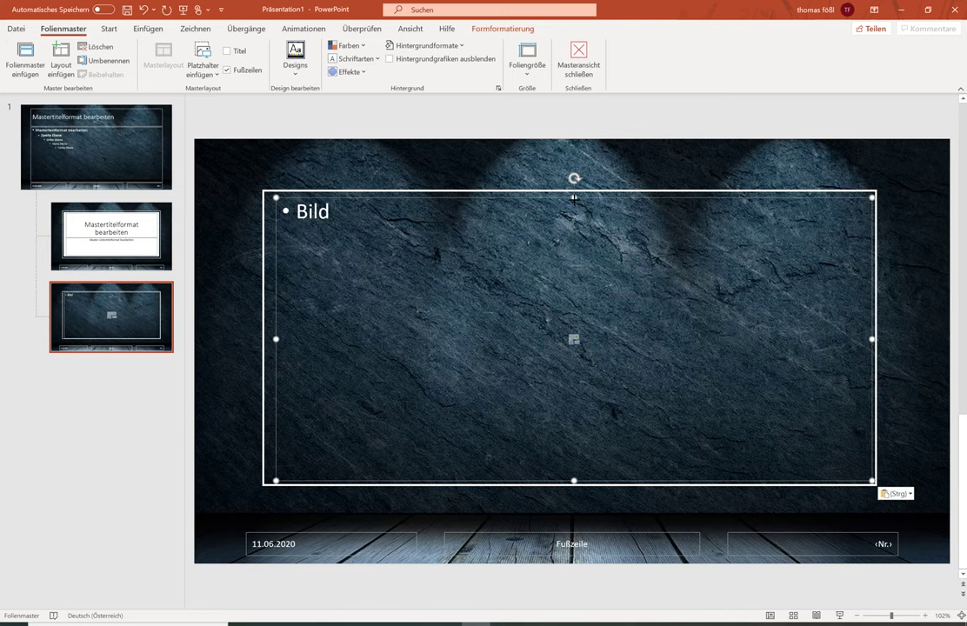
{"action": "left_click_drag", "start_coordinate": [574, 198], "coordinate": [573, 202]}
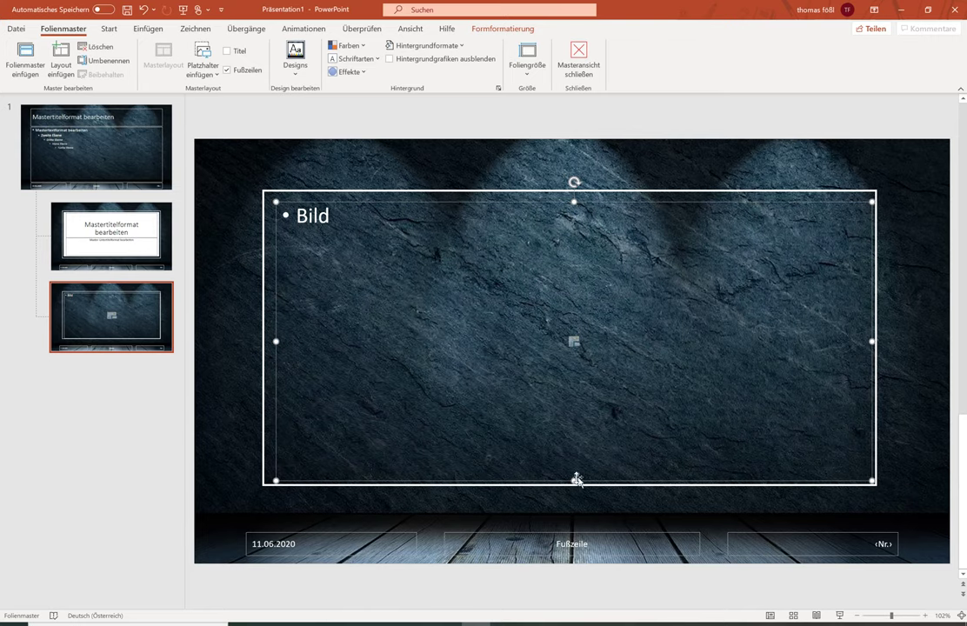
{"action": "left_click_drag", "start_coordinate": [575, 477], "coordinate": [574, 471]}
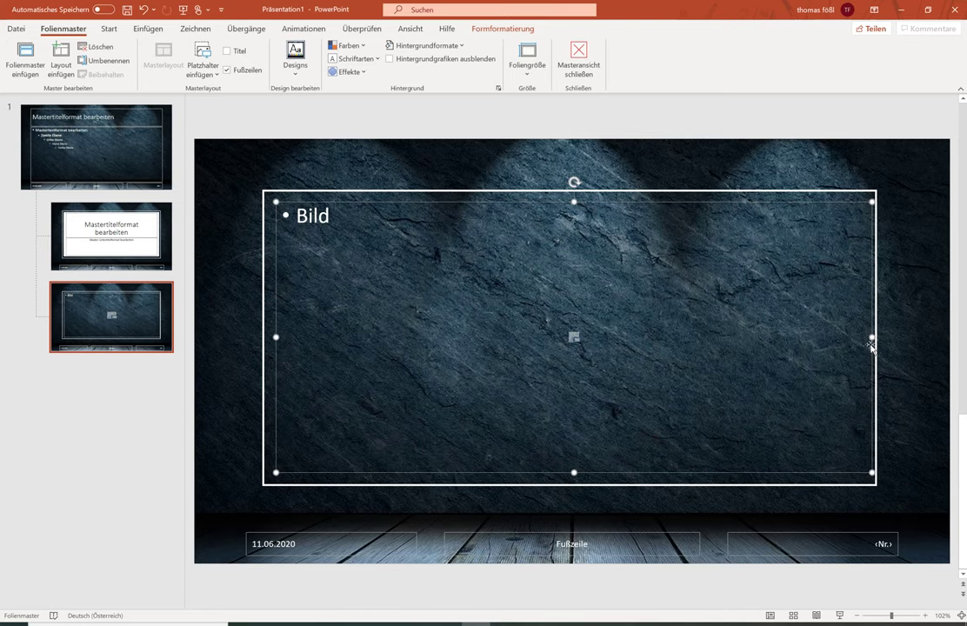
{"action": "left_click_drag", "start_coordinate": [871, 337], "coordinate": [862, 340]}
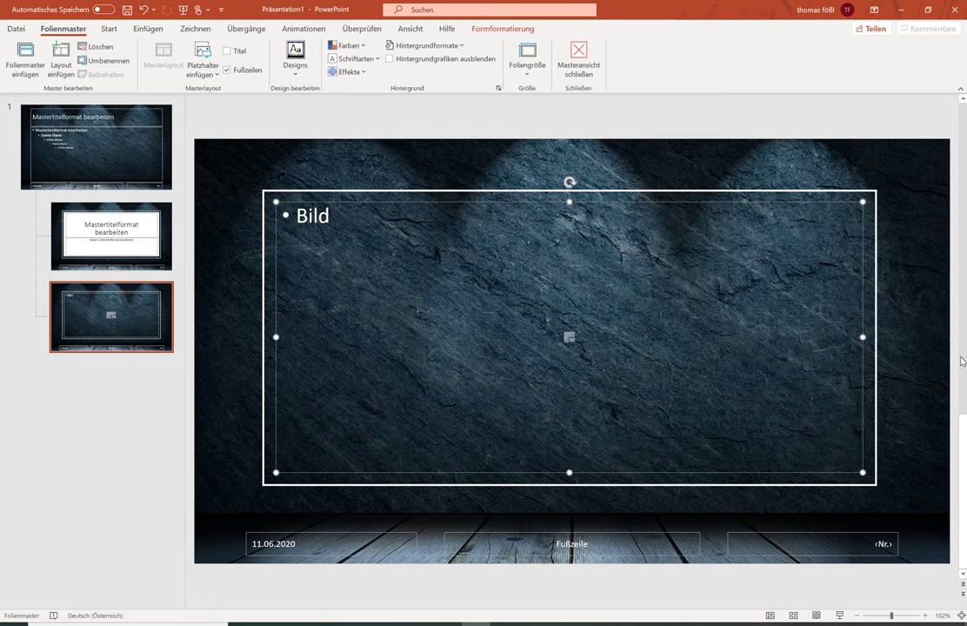
{"action": "left_click", "coordinate": [913, 358]}
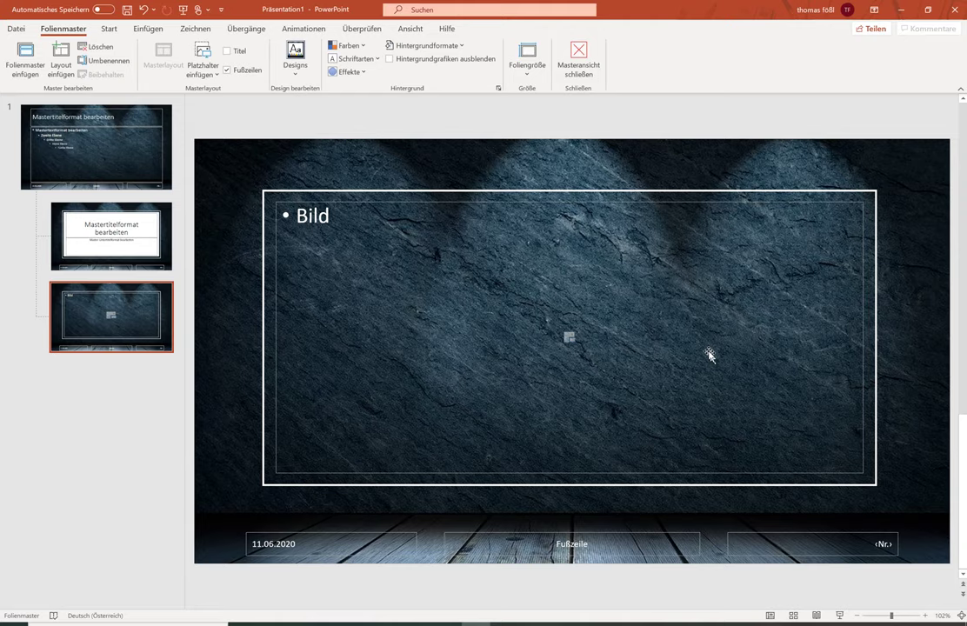
- Close master view and add a new slide using the picture layout
{"action": "left_click", "coordinate": [579, 67]}
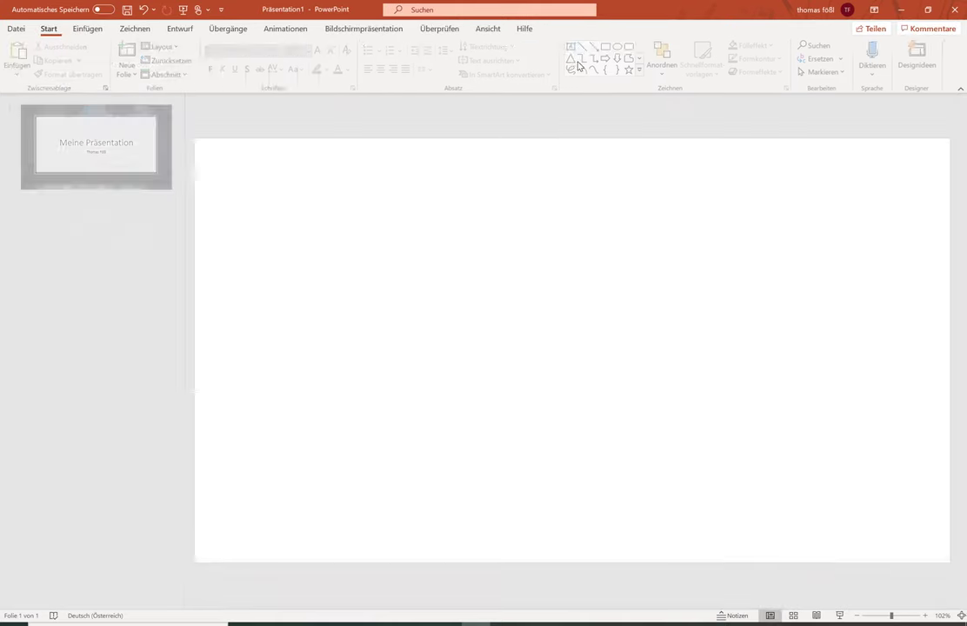
{"action": "left_click", "coordinate": [131, 76]}
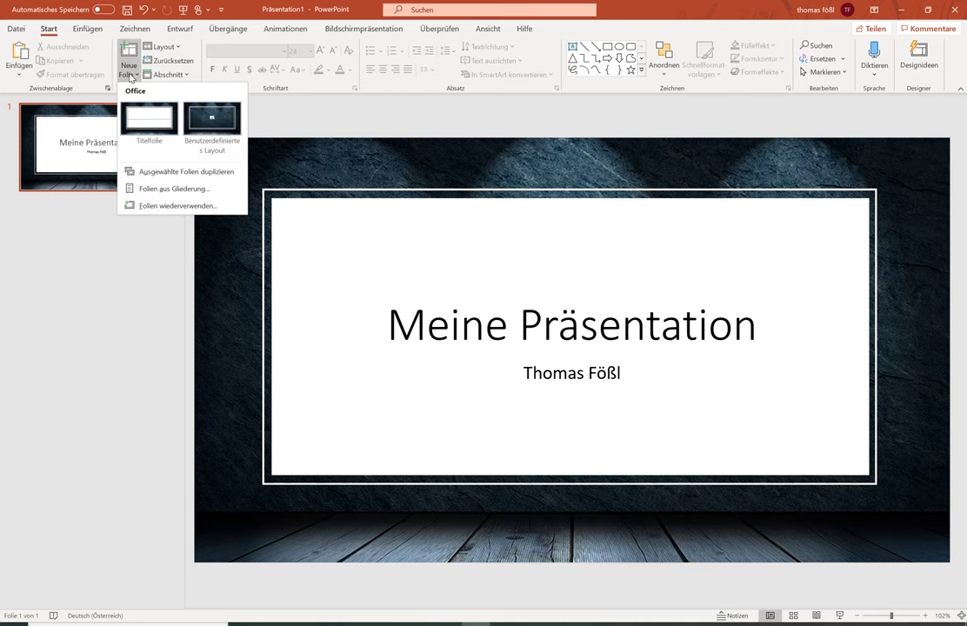
{"action": "left_click", "coordinate": [205, 120]}
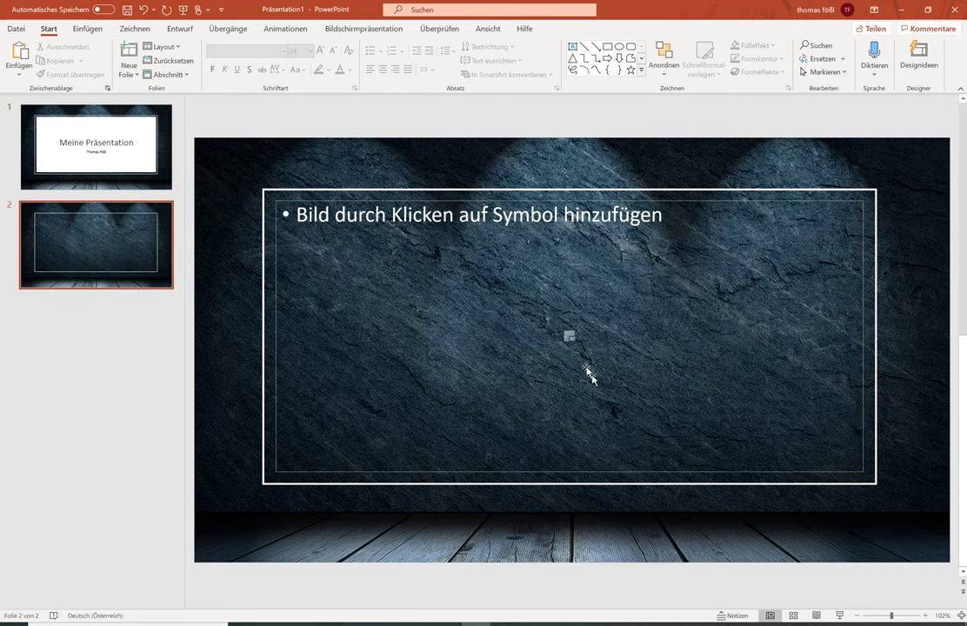
{"action": "left_click", "coordinate": [569, 336]}
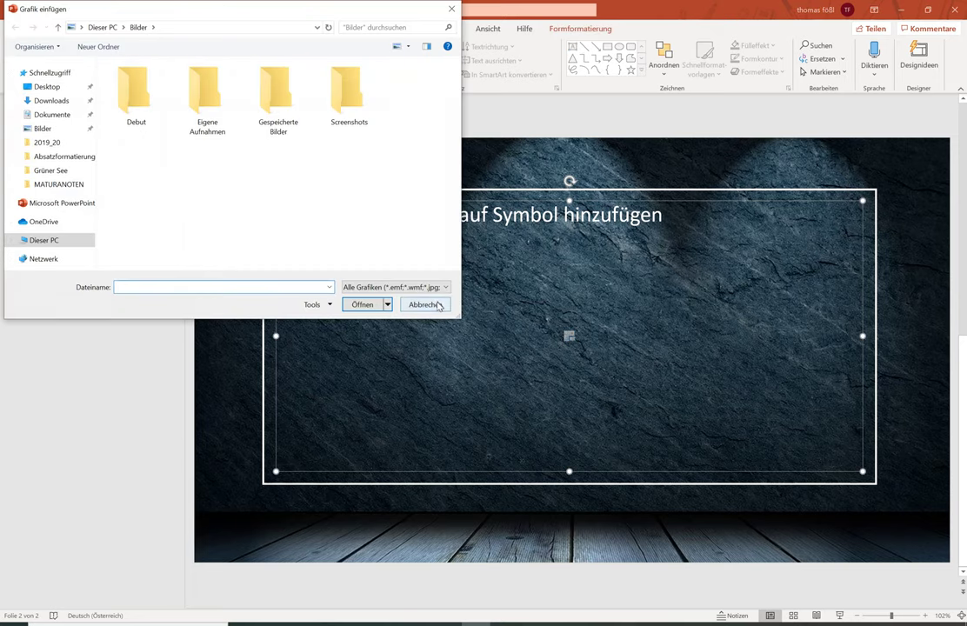
{"action": "left_click", "coordinate": [423, 304]}
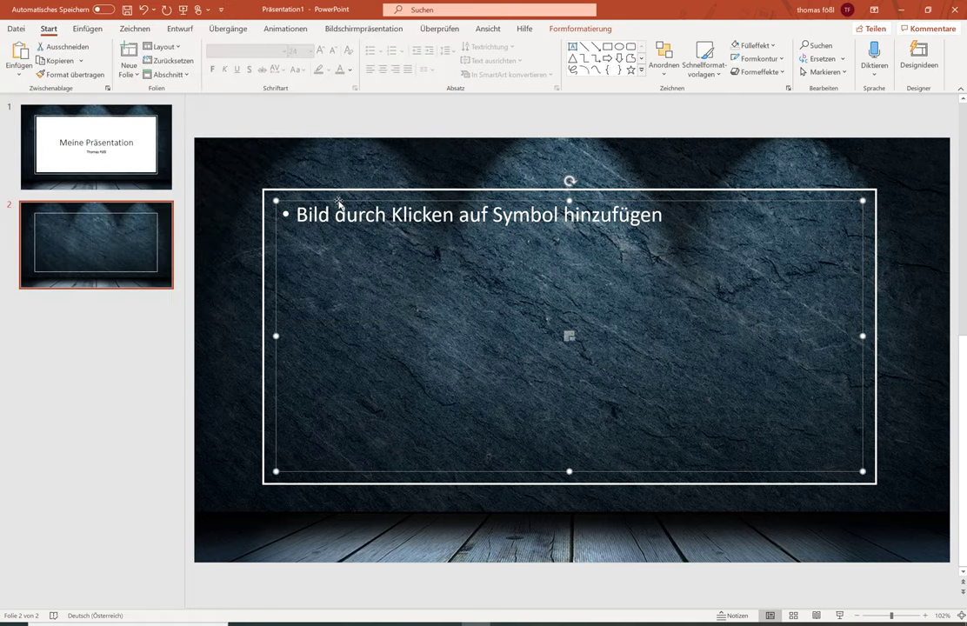
- Insert the husky stock photo from the Hund category into the picture placeholder
{"action": "left_click", "coordinate": [91, 32]}
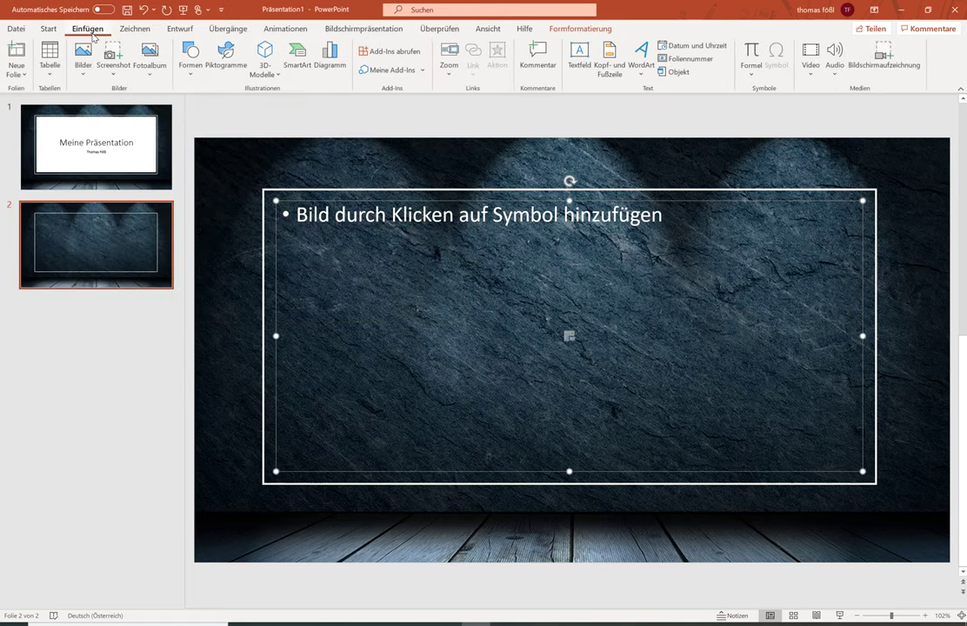
{"action": "left_click", "coordinate": [82, 68]}
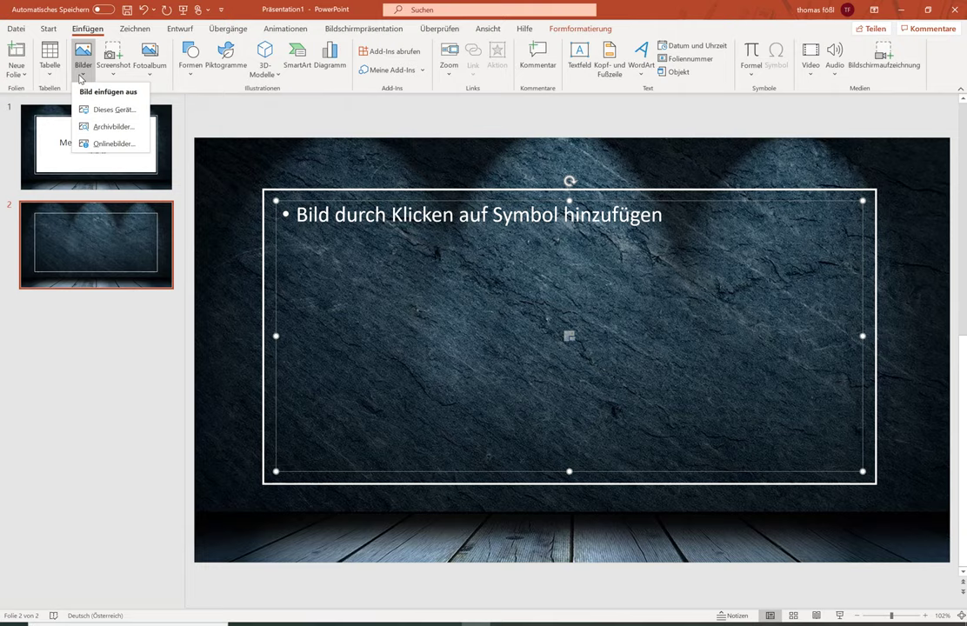
{"action": "left_click", "coordinate": [108, 129]}
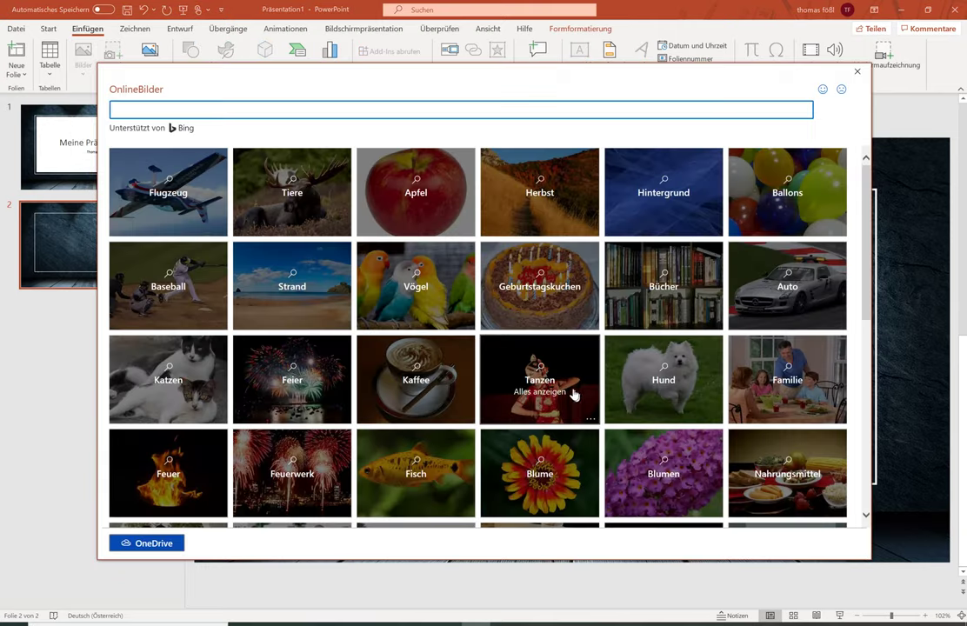
{"action": "left_click", "coordinate": [635, 401]}
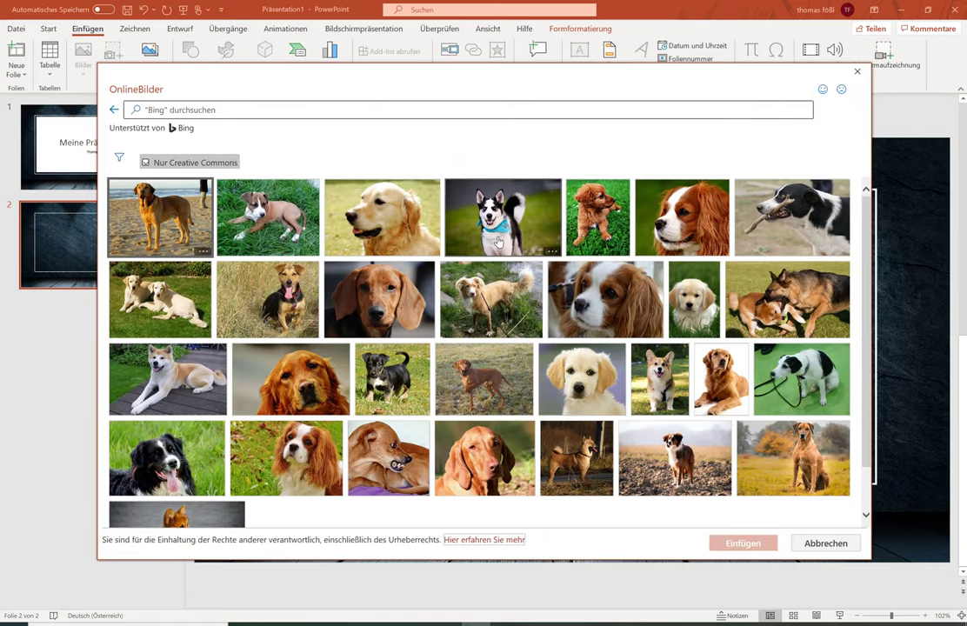
{"action": "left_click", "coordinate": [474, 213]}
{"action": "left_click", "coordinate": [715, 541]}
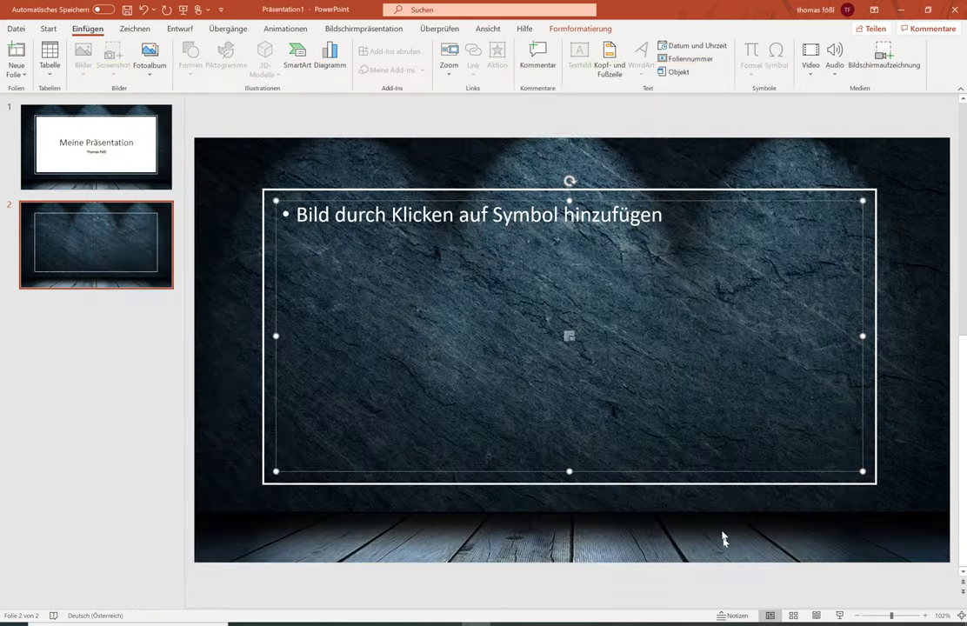
{"action": "left_click", "coordinate": [231, 164]}
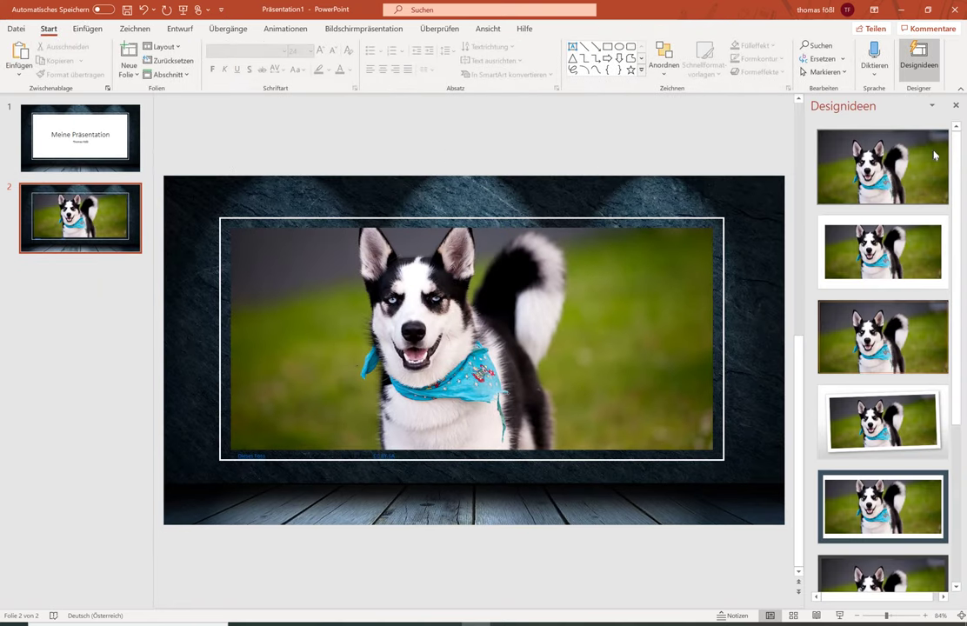
- Close the Designideen pane and reopen Folienmaster view from Ansicht
{"action": "left_click", "coordinate": [955, 105]}
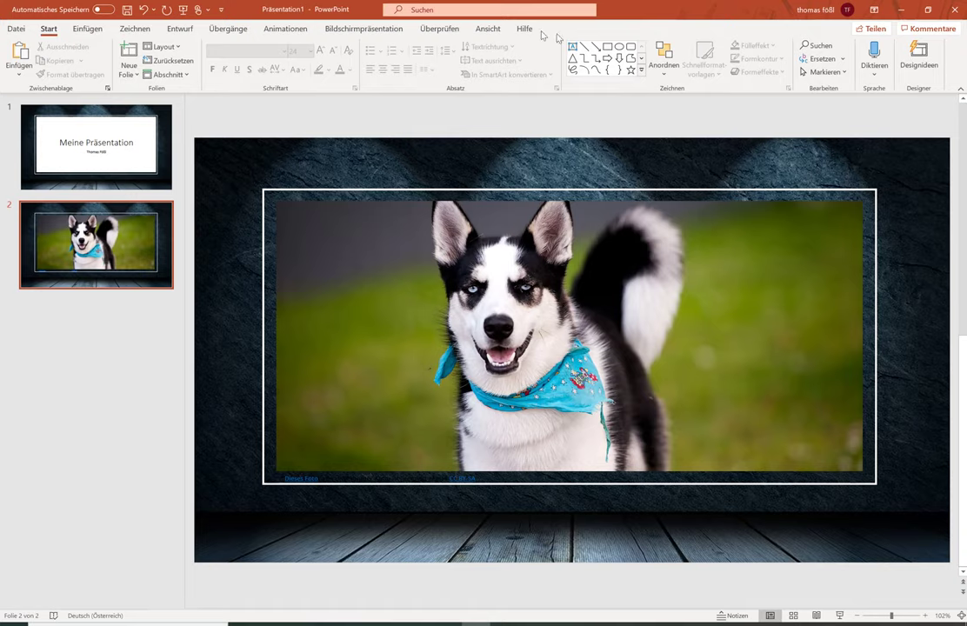
{"action": "left_click", "coordinate": [488, 28]}
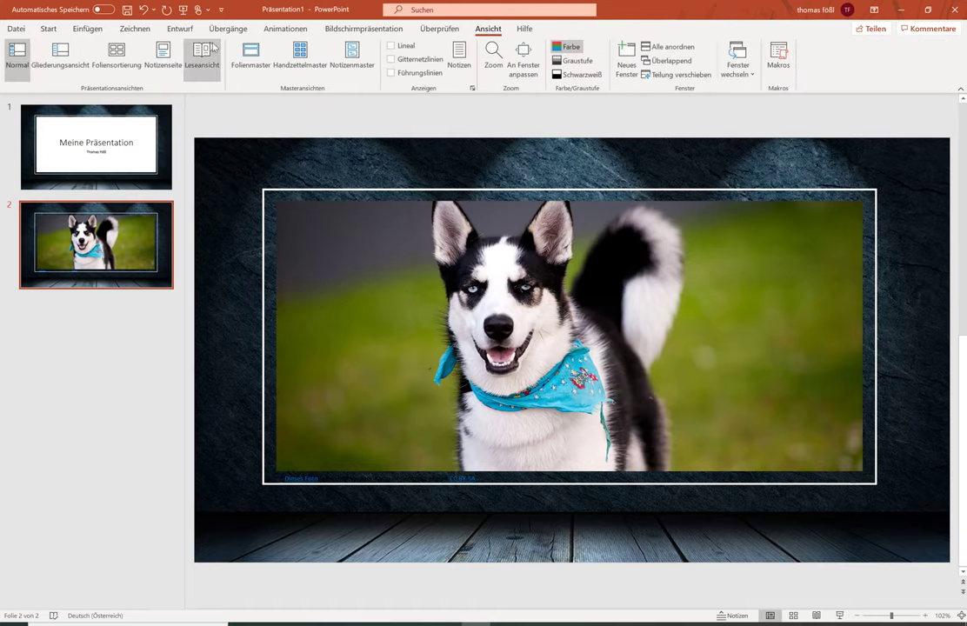
{"action": "left_click", "coordinate": [247, 52]}
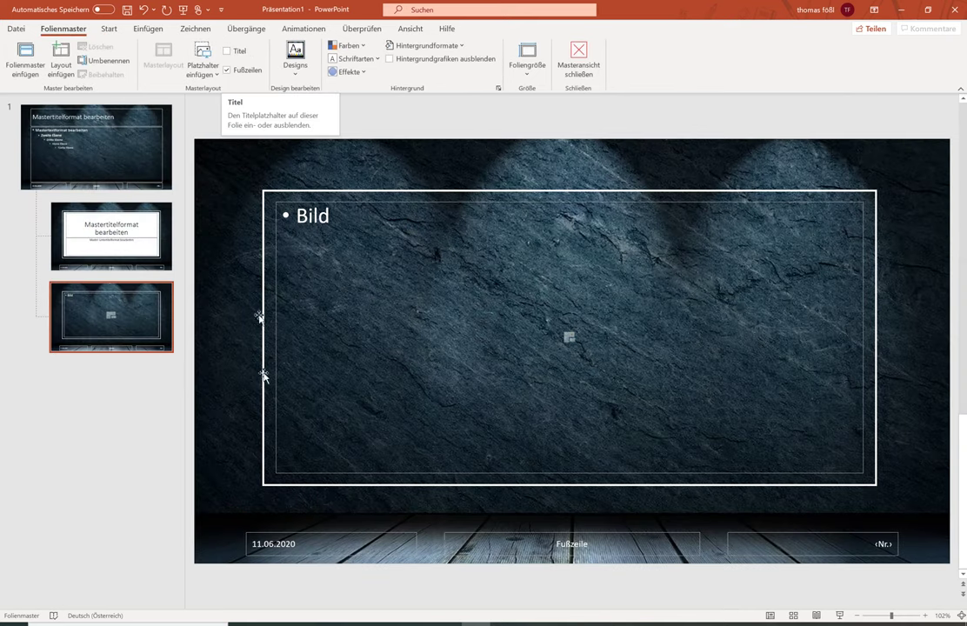
- Rename the picture layout to 'Nur Bild'
{"action": "right_click", "coordinate": [73, 296]}
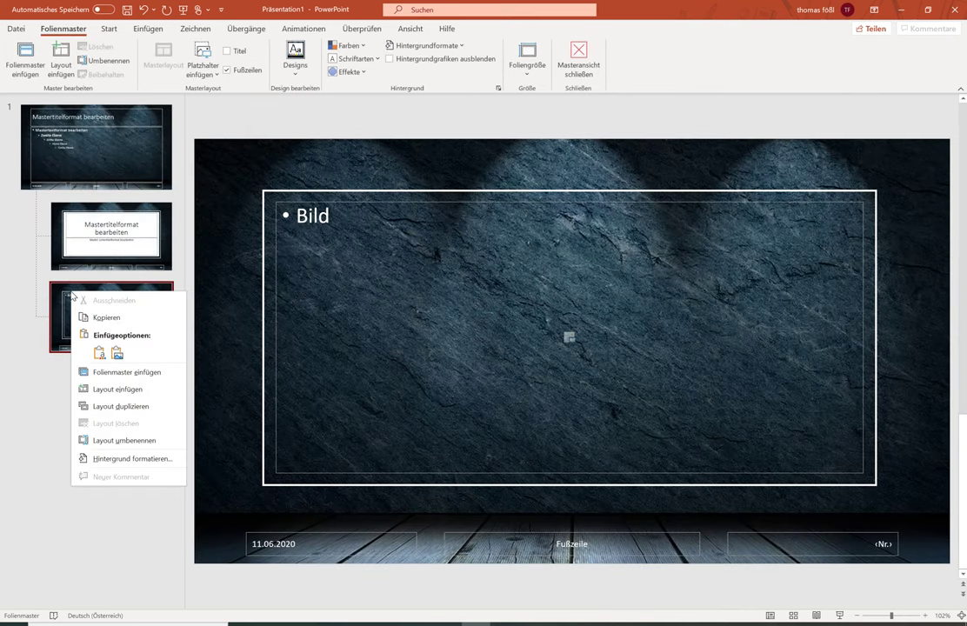
{"action": "left_click", "coordinate": [129, 440]}
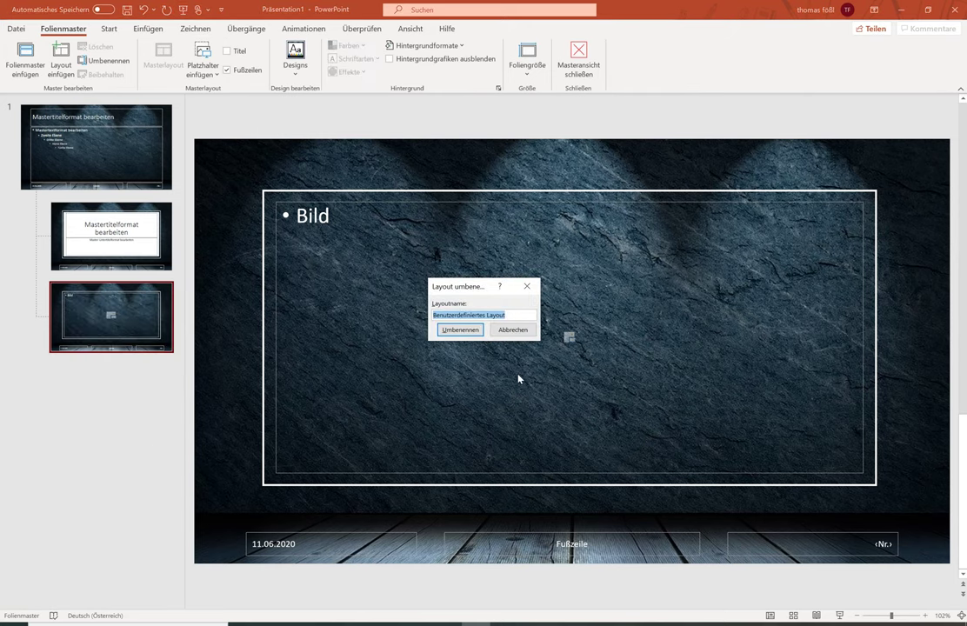
{"action": "type", "text": "Nur Bil"}
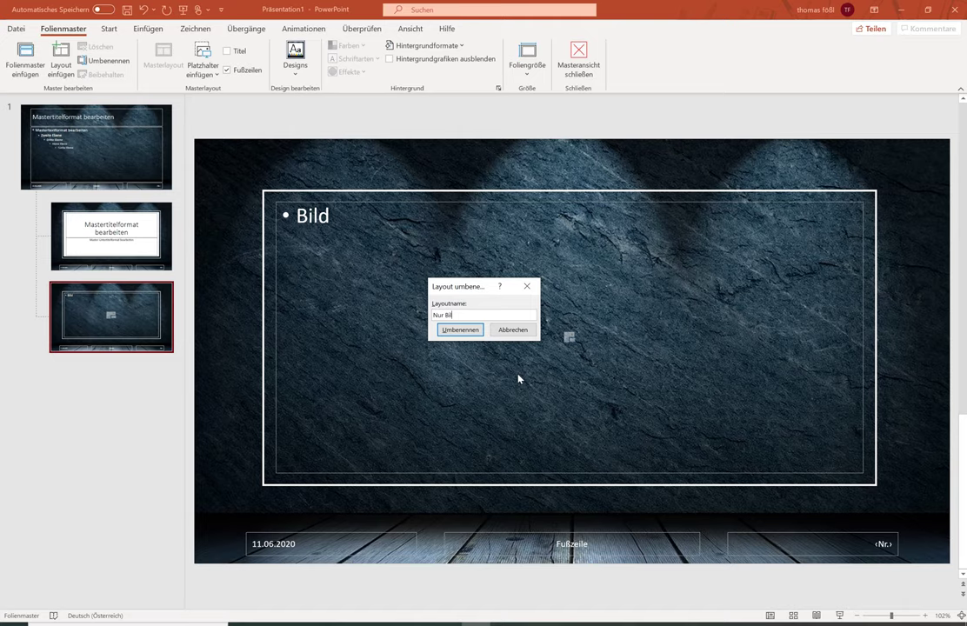
{"action": "type", "text": "d"}
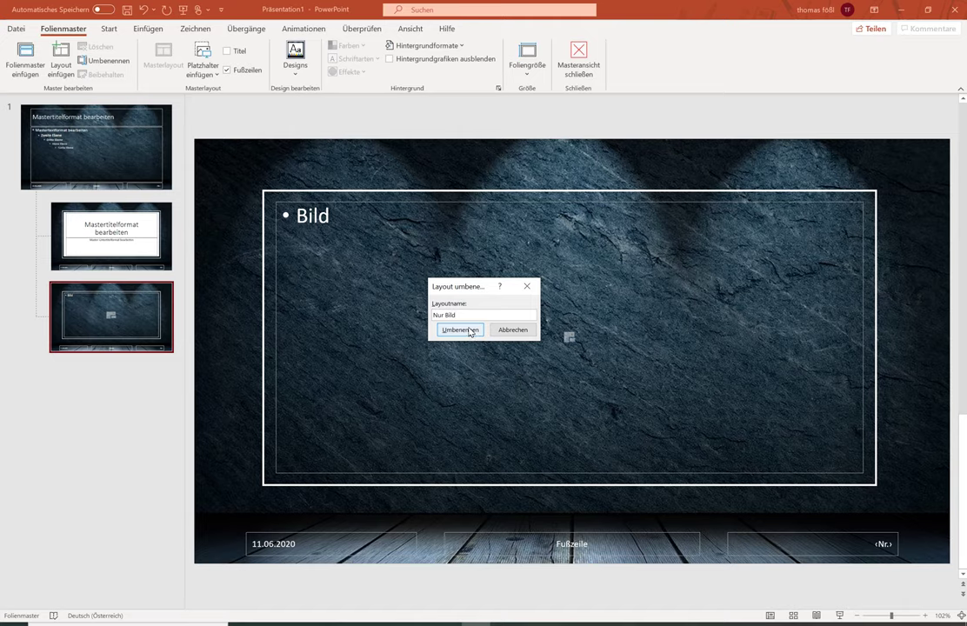
{"action": "left_click", "coordinate": [469, 331]}
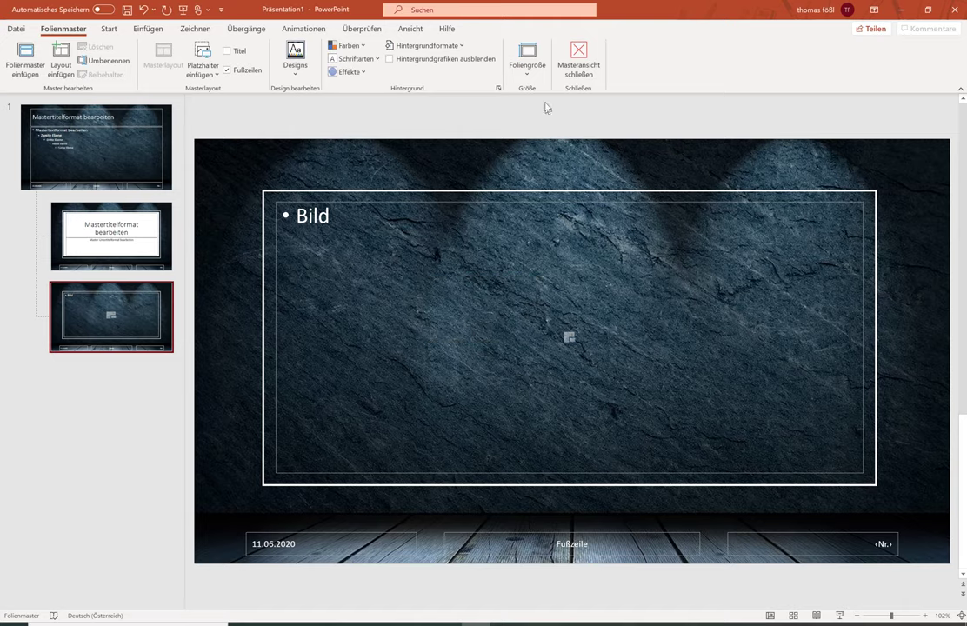
- Check the new layout in the slide layout list, then reopen Folienmaster view
{"action": "left_click", "coordinate": [578, 60]}
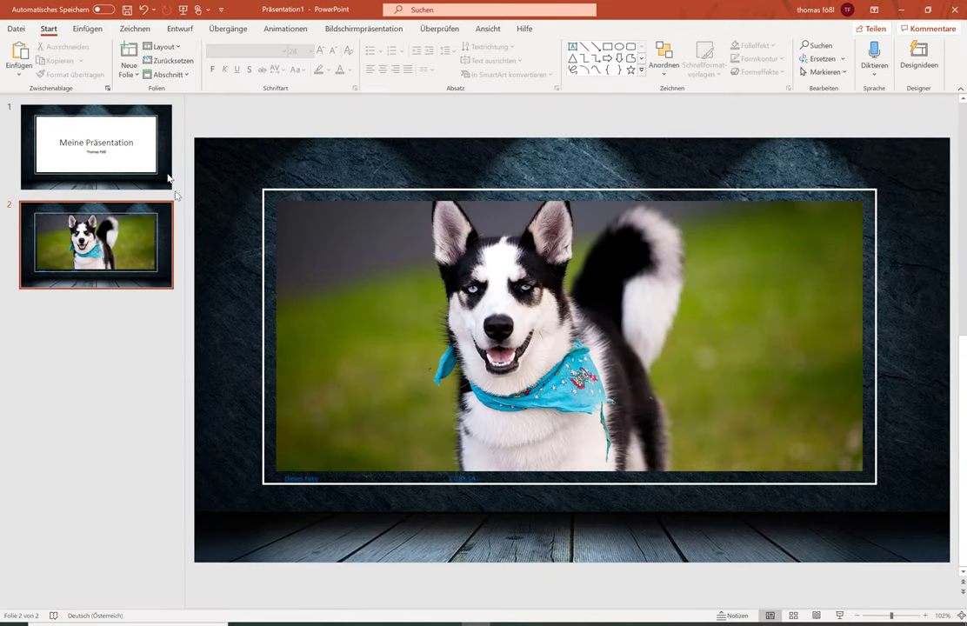
{"action": "left_click", "coordinate": [132, 75]}
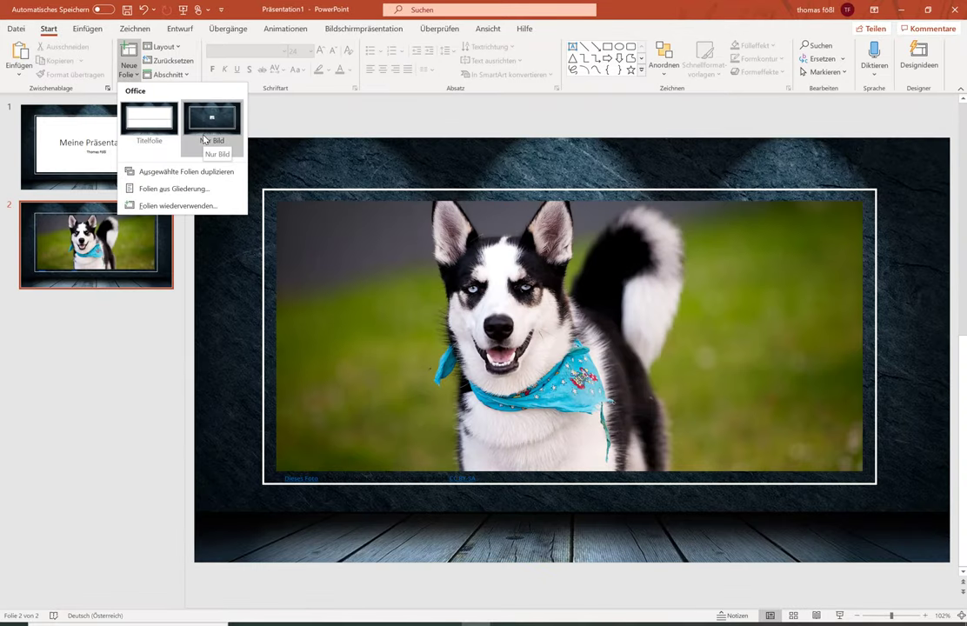
{"action": "left_click", "coordinate": [91, 304]}
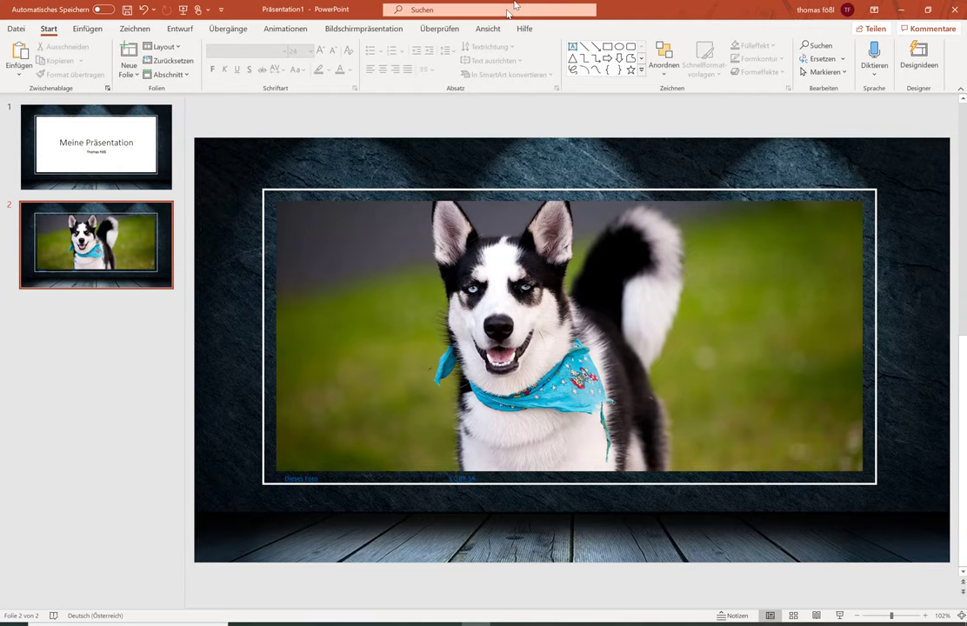
{"action": "left_click", "coordinate": [488, 29]}
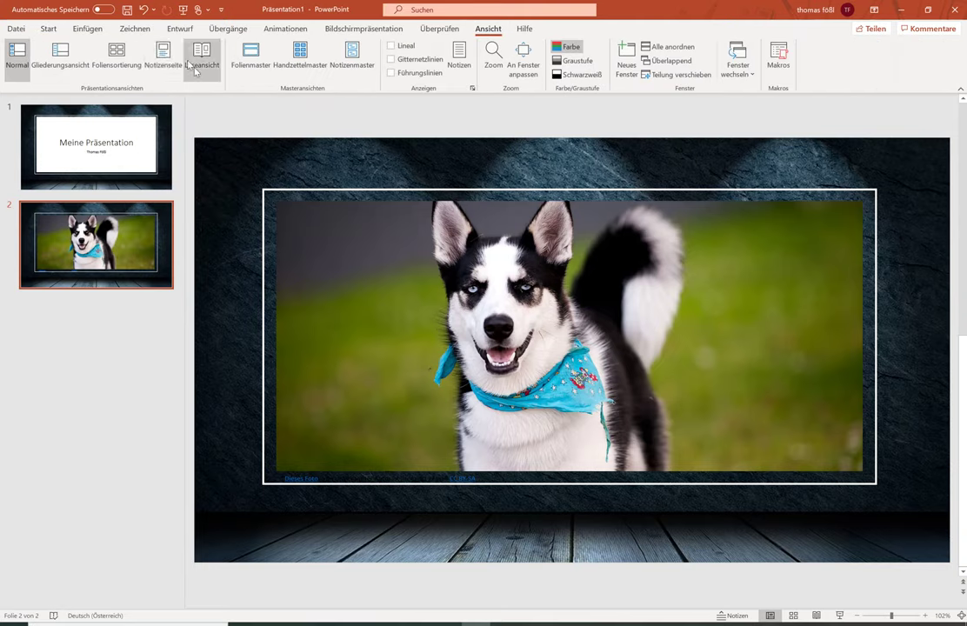
{"action": "left_click", "coordinate": [250, 57]}
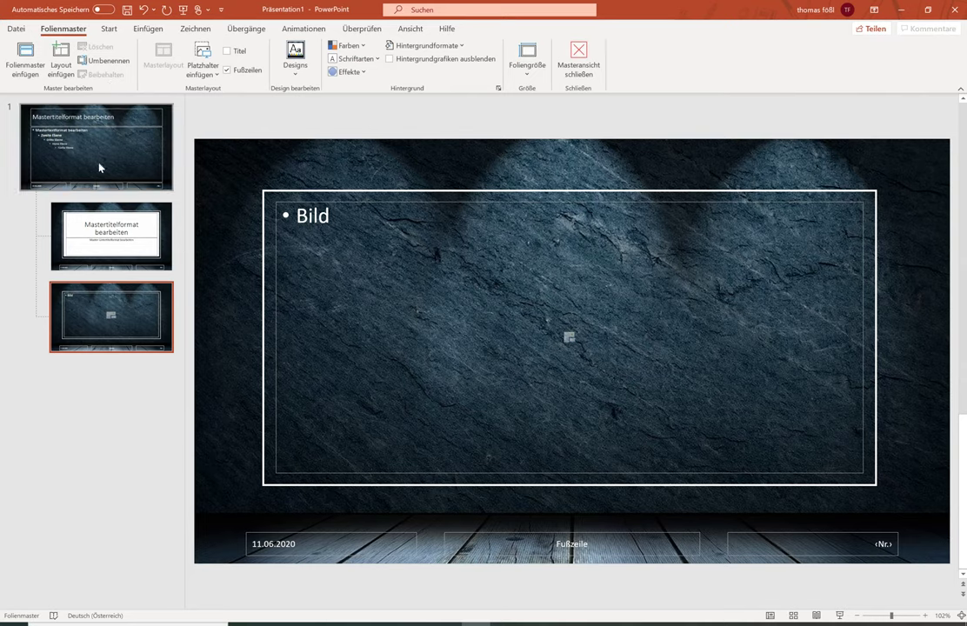
- Insert a new layout and draw a SmartArt placeholder over its left half
{"action": "left_click", "coordinate": [62, 77]}
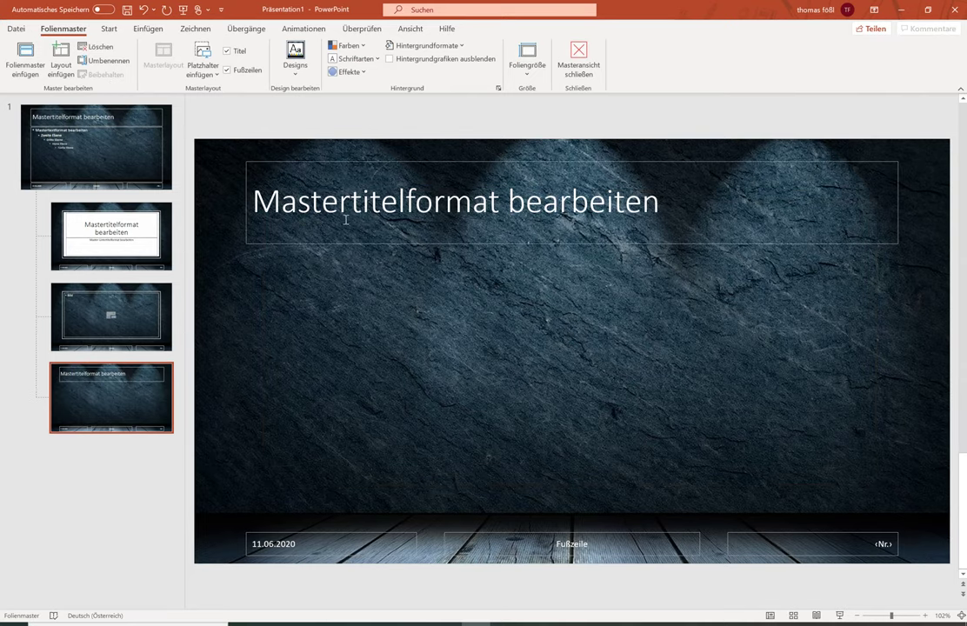
{"action": "left_click", "coordinate": [205, 76]}
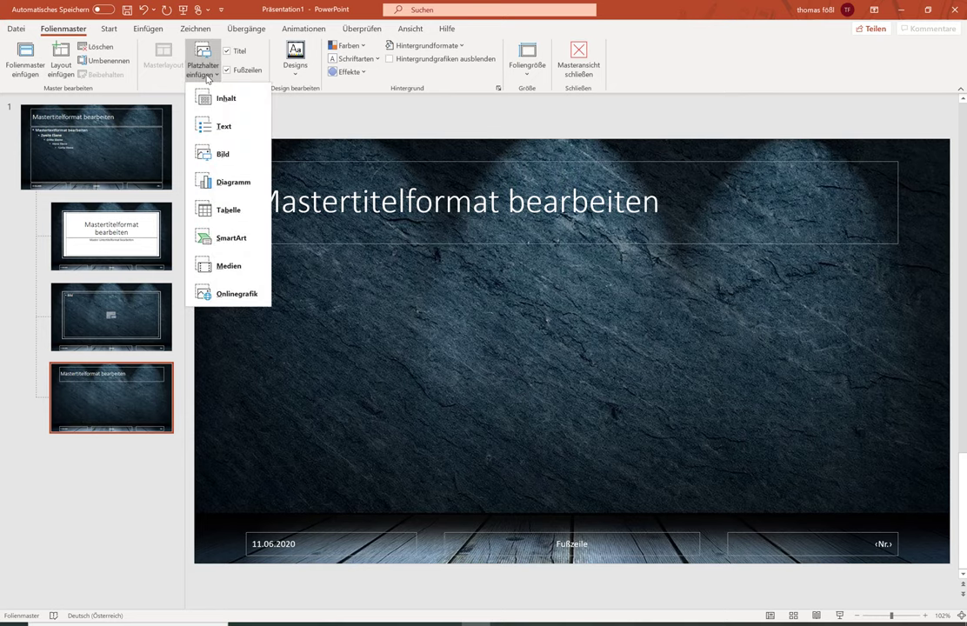
{"action": "left_click", "coordinate": [230, 239]}
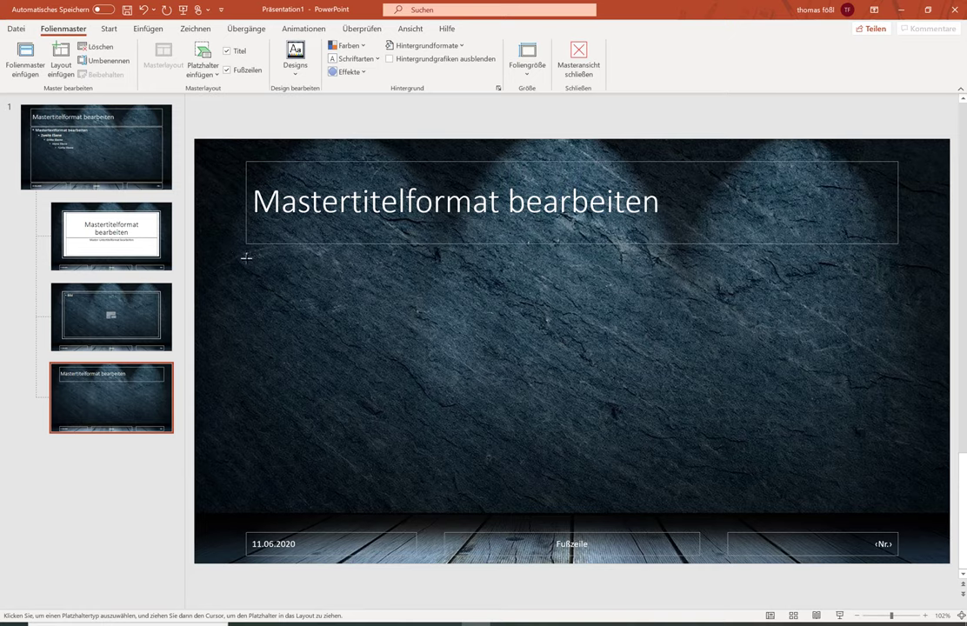
{"action": "mouse_move", "coordinate": [246, 258]}
{"action": "left_mouse_down"}
{"action": "mouse_move", "coordinate": [575, 489]}
{"action": "mouse_move", "coordinate": [559, 484]}
{"action": "left_mouse_up"}
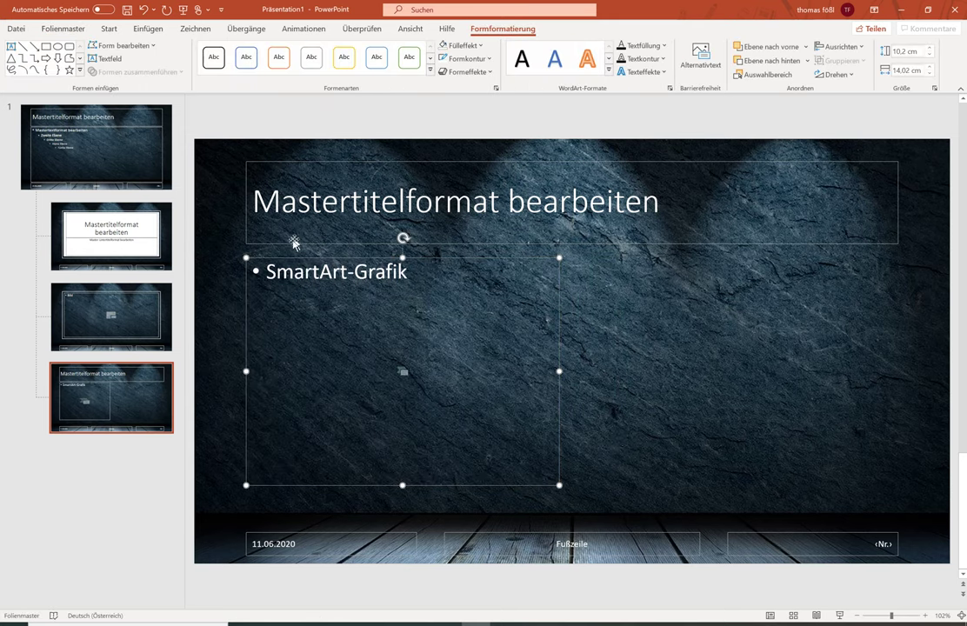
- Keep the SmartArt prompt text, then select all placeholders on the slide master
{"action": "triple_click", "coordinate": [276, 264]}
{"action": "key", "text": "BackSpace"}
{"action": "key", "text": "ctrl+z"}
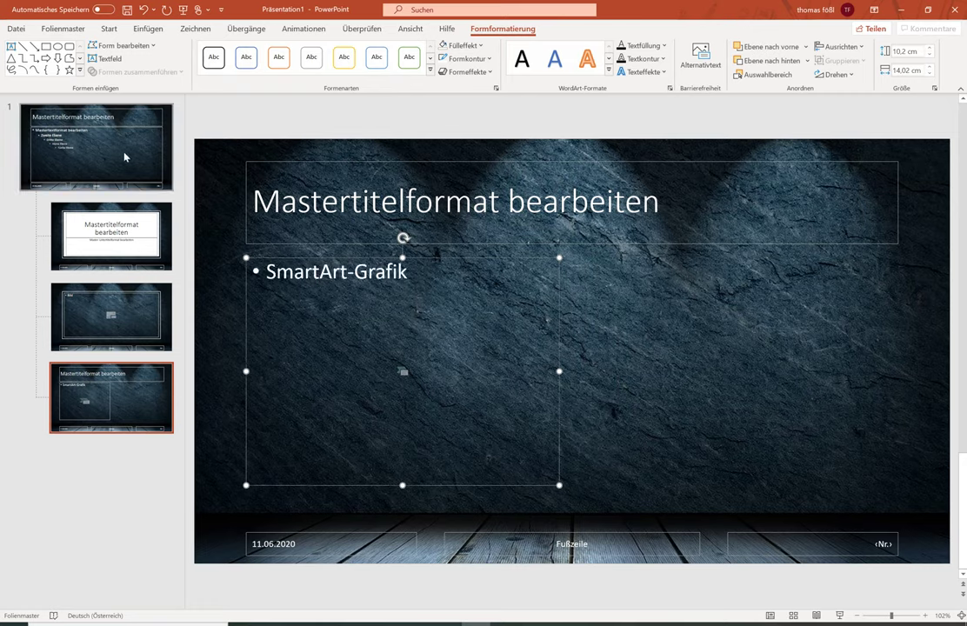
{"action": "left_click", "coordinate": [109, 134]}
{"action": "left_click_drag", "start_coordinate": [202, 145], "coordinate": [937, 568]}
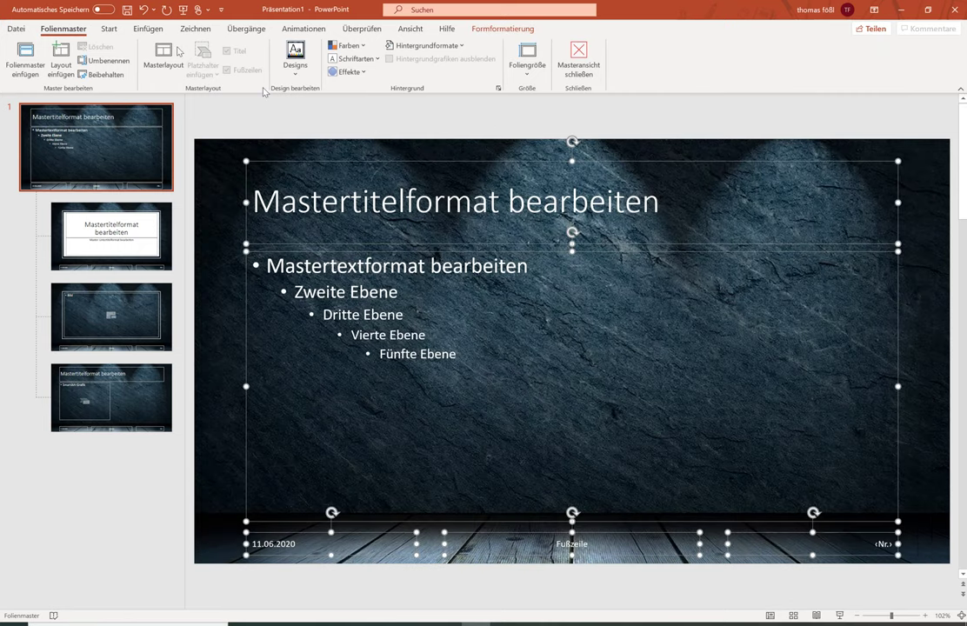
- Apply the Abadi font to all slide master placeholders
{"action": "left_click", "coordinate": [108, 29]}
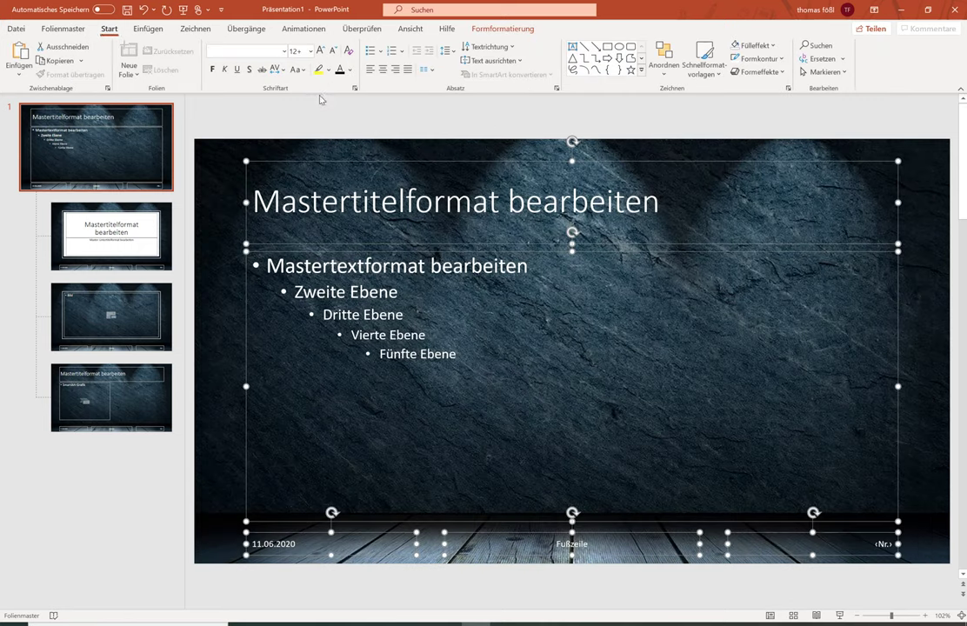
{"action": "left_click", "coordinate": [284, 51]}
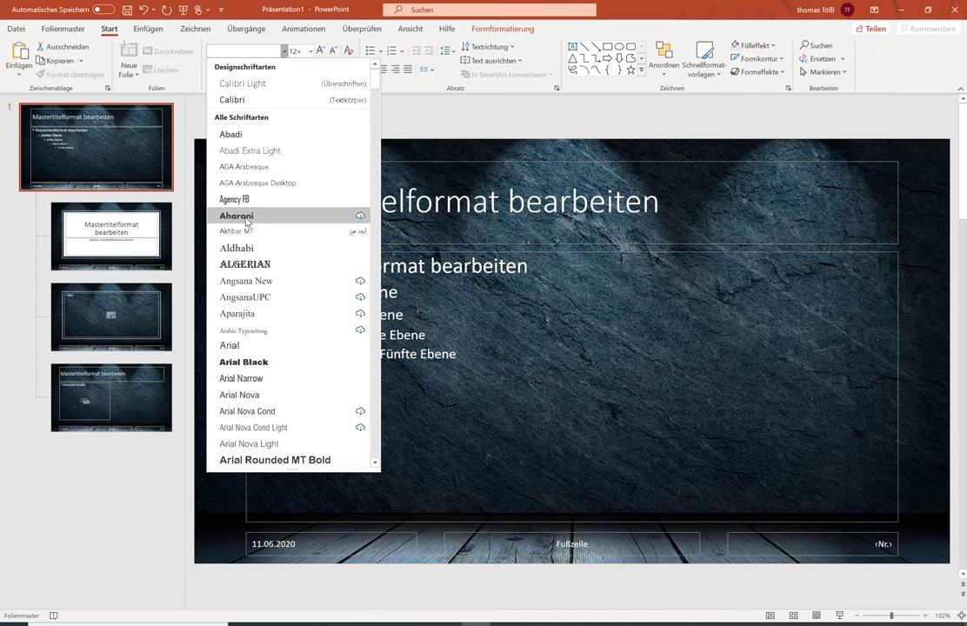
{"action": "key", "text": "Escape"}
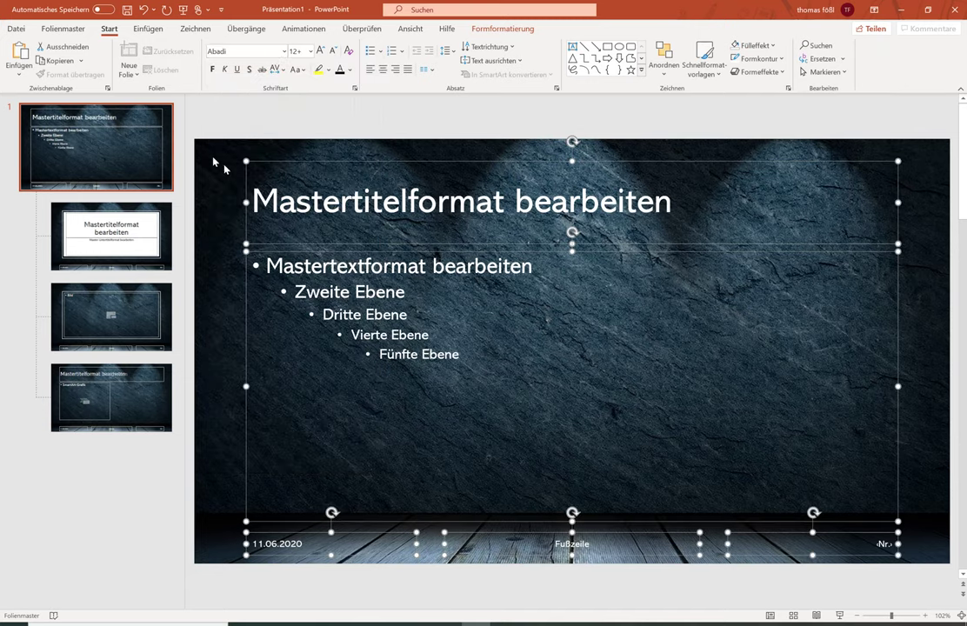
{"action": "left_click", "coordinate": [213, 161]}
{"action": "left_click", "coordinate": [140, 401]}
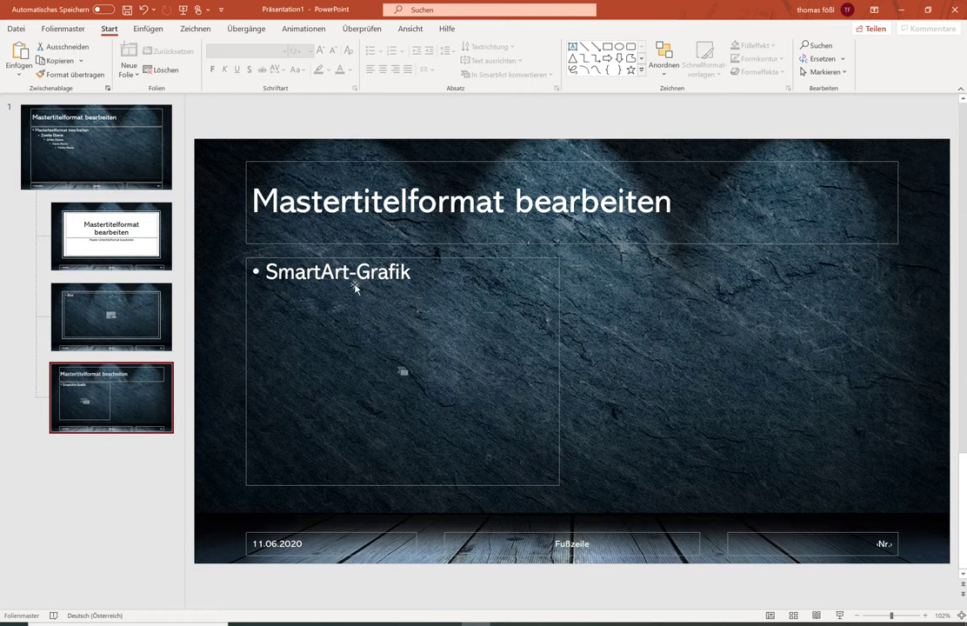
- Draw a text placeholder over the right half of the SmartArt layout
{"action": "left_click", "coordinate": [324, 271]}
{"action": "left_click", "coordinate": [691, 380]}
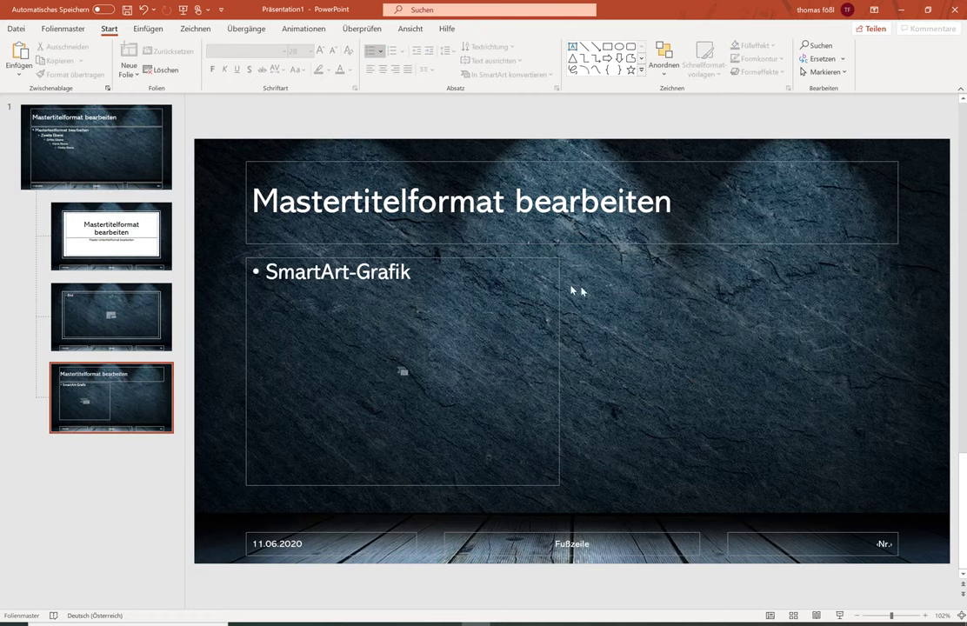
{"action": "left_click", "coordinate": [560, 331]}
{"action": "left_click", "coordinate": [705, 373]}
{"action": "left_click", "coordinate": [402, 374]}
{"action": "left_click", "coordinate": [718, 390]}
{"action": "left_click", "coordinate": [148, 30]}
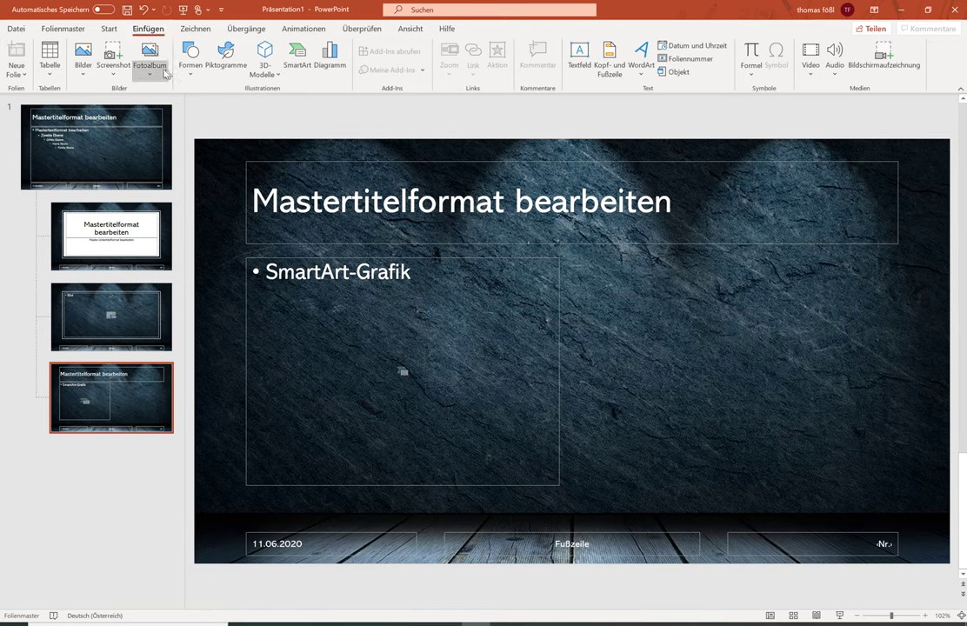
{"action": "left_click", "coordinate": [63, 28]}
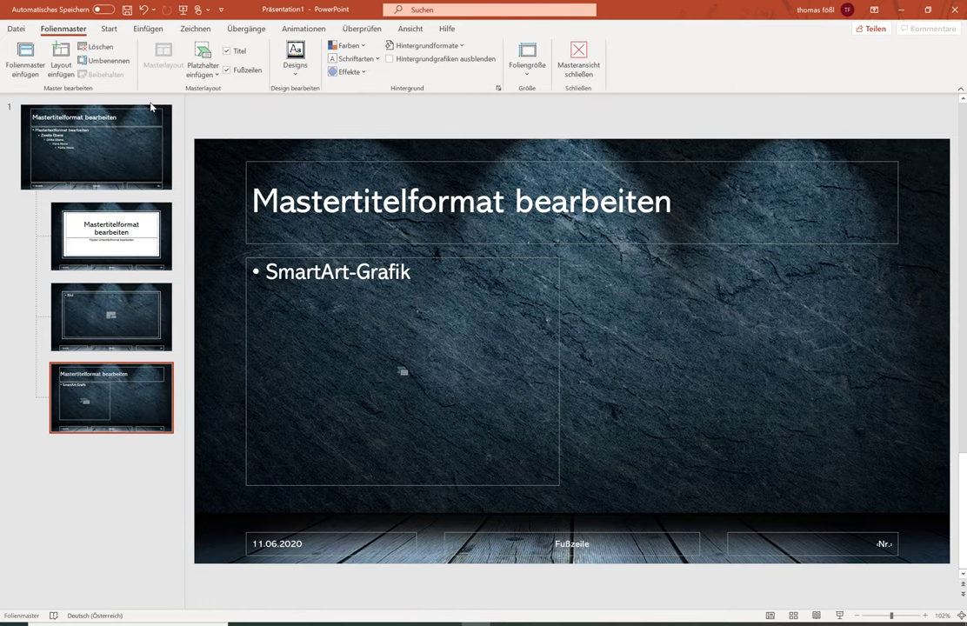
{"action": "left_click", "coordinate": [204, 75]}
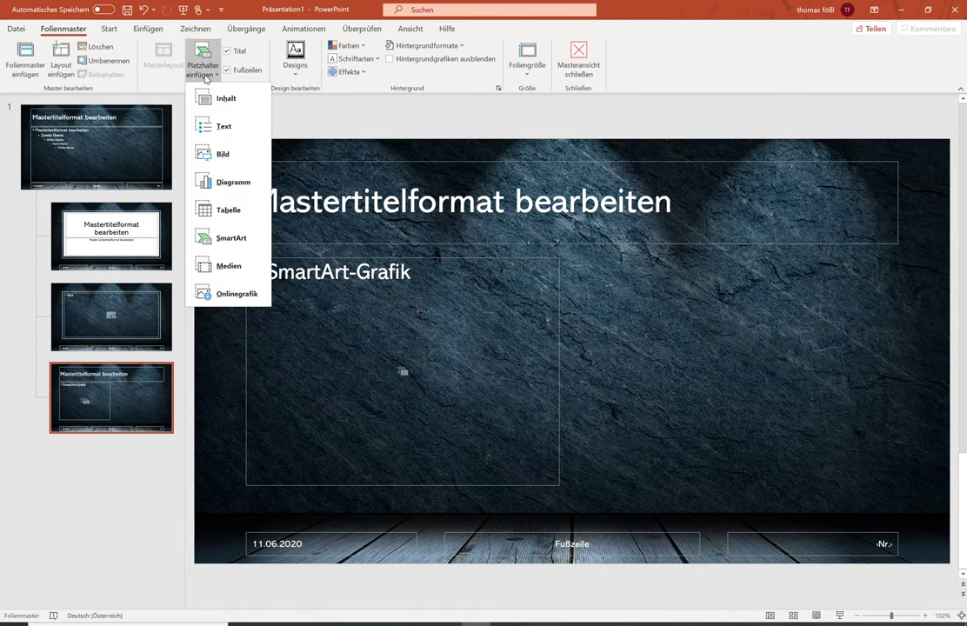
{"action": "left_click", "coordinate": [206, 126]}
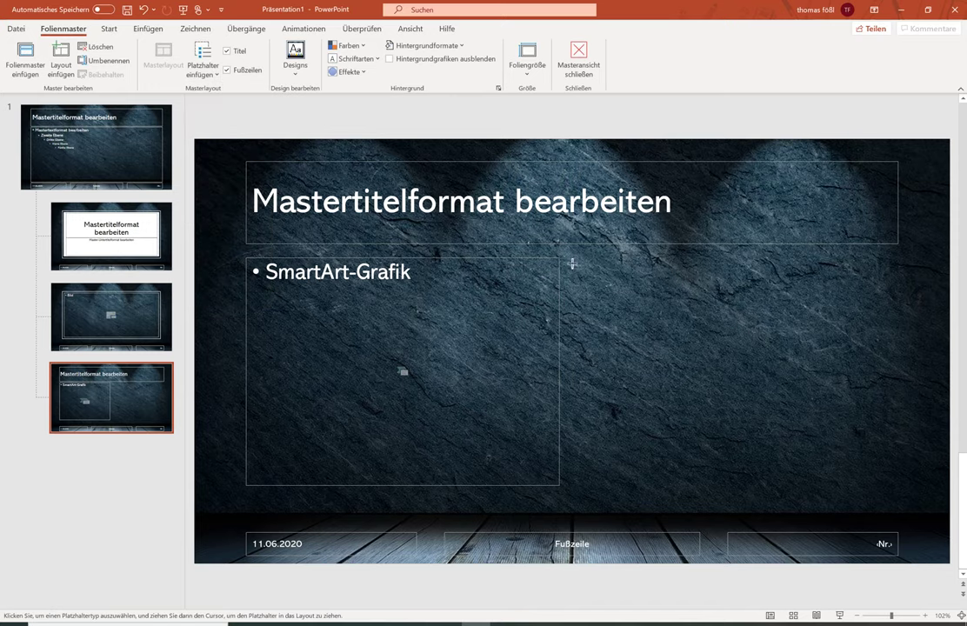
{"action": "left_click_drag", "start_coordinate": [570, 258], "coordinate": [896, 483]}
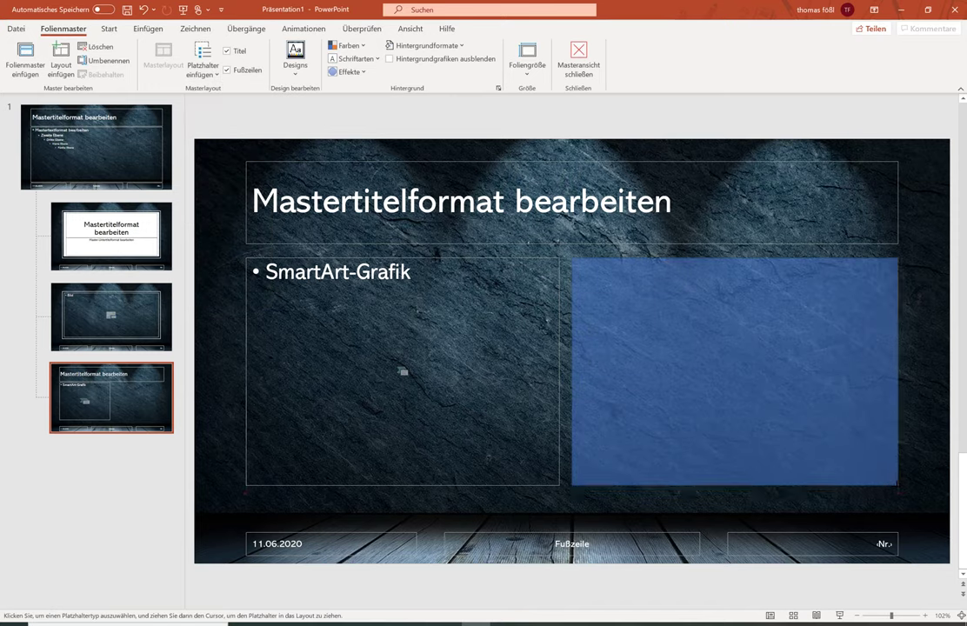
{"action": "left_click", "coordinate": [917, 366]}
- Set the right text placeholder's bullets to Ohne and delete its sample text
{"action": "left_click", "coordinate": [587, 257]}
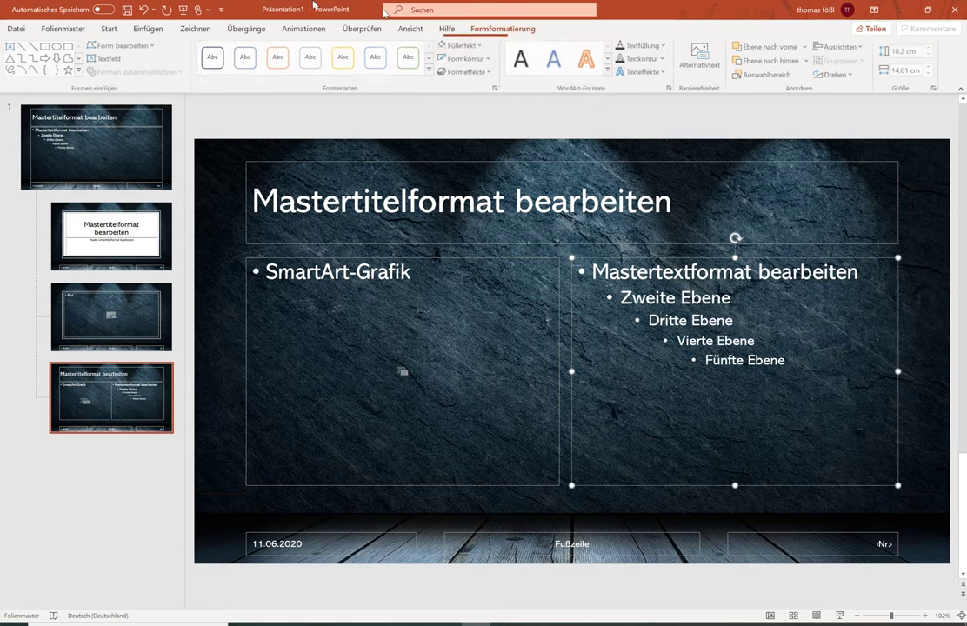
{"action": "left_click", "coordinate": [105, 29]}
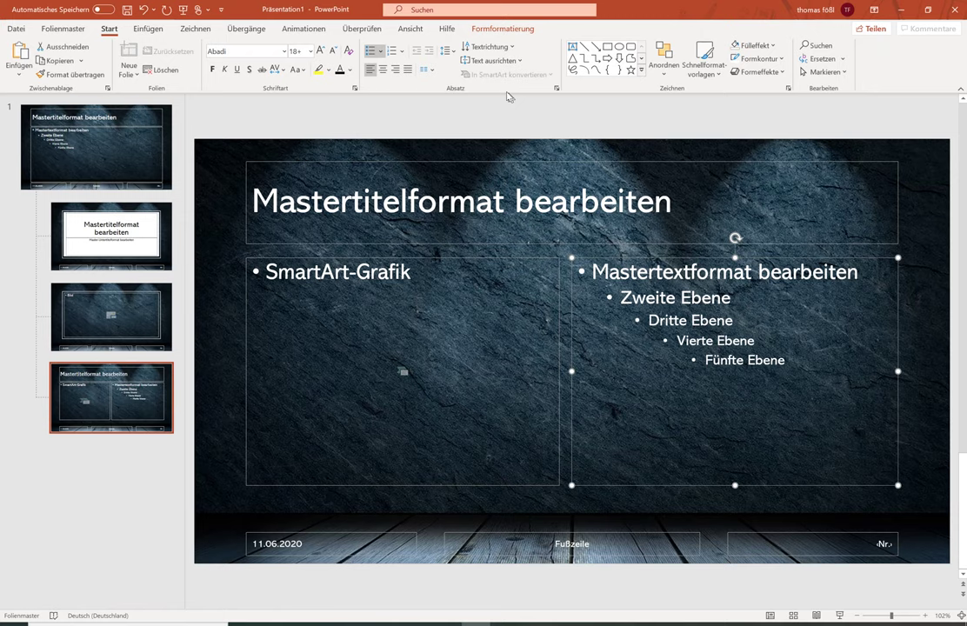
{"action": "left_click", "coordinate": [380, 51]}
{"action": "left_click", "coordinate": [376, 87]}
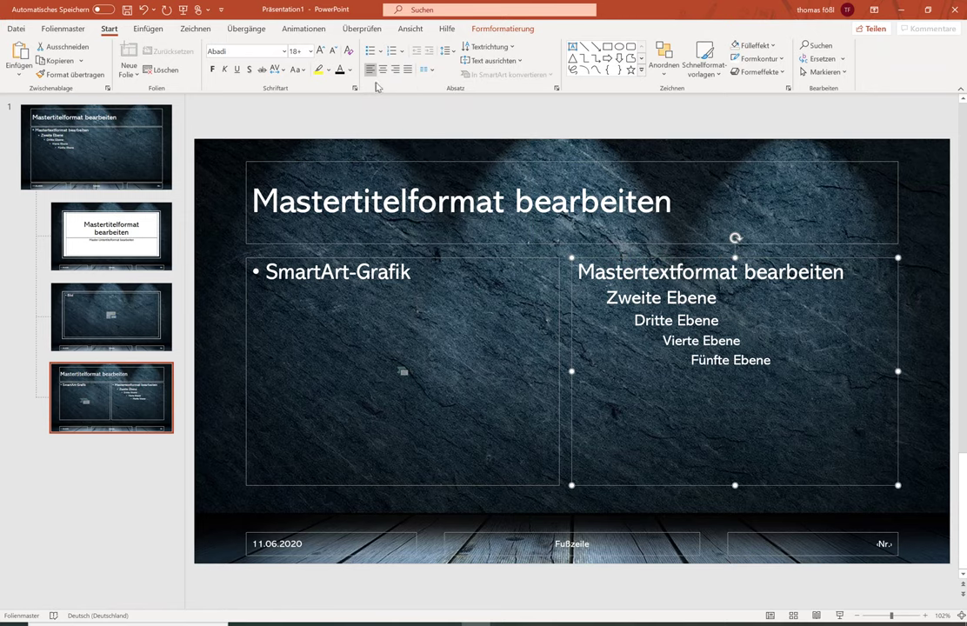
{"action": "left_click_drag", "start_coordinate": [781, 362], "coordinate": [546, 243]}
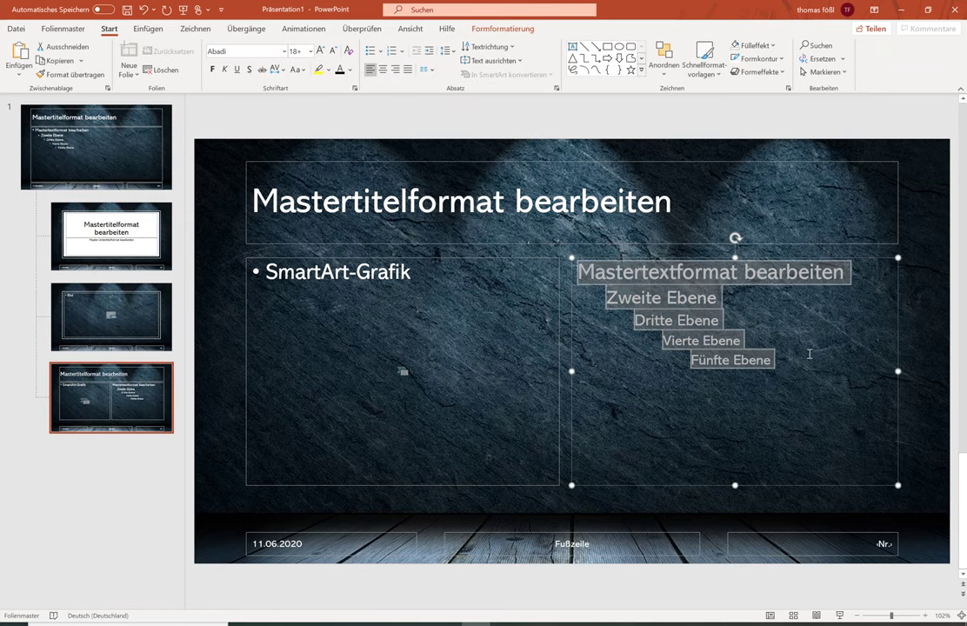
{"action": "key", "text": "Delete"}
- Set the right placeholder's prompt to 'Text' and shrink its font from 28 to 24
{"action": "type", "text": "T"}
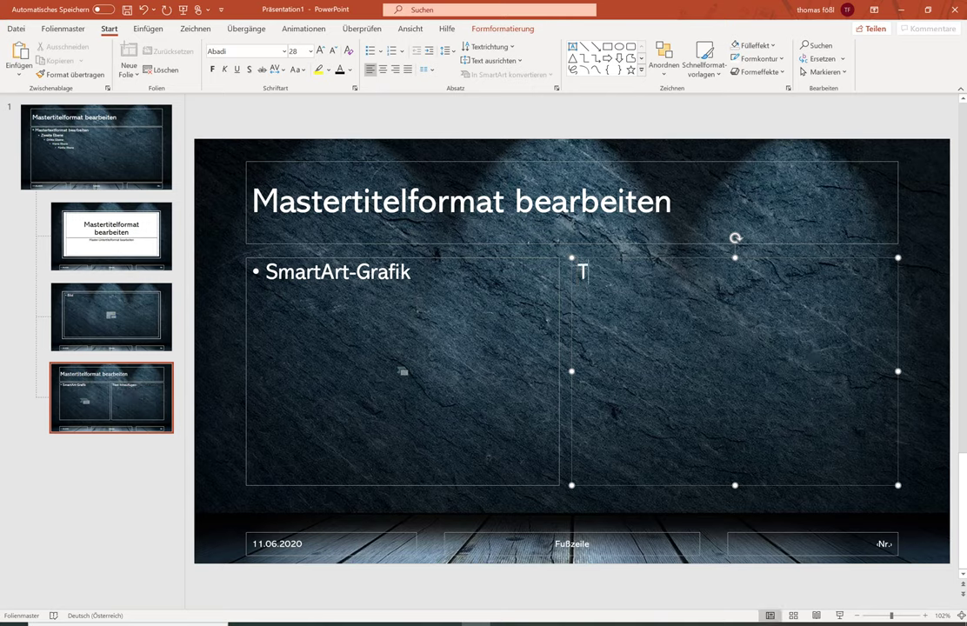
{"action": "type", "text": "ext"}
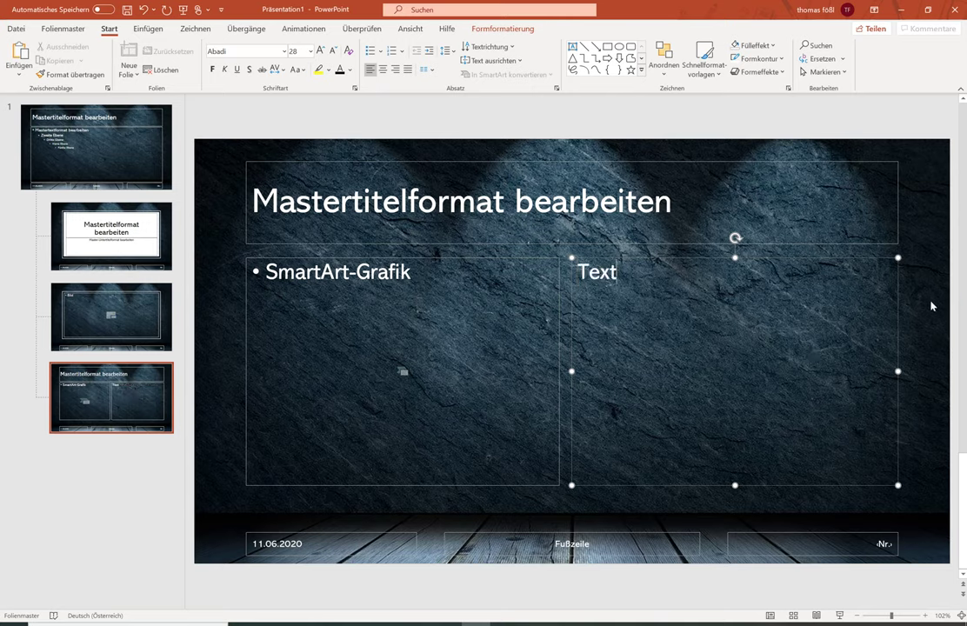
{"action": "left_click", "coordinate": [931, 304]}
{"action": "left_click", "coordinate": [633, 257]}
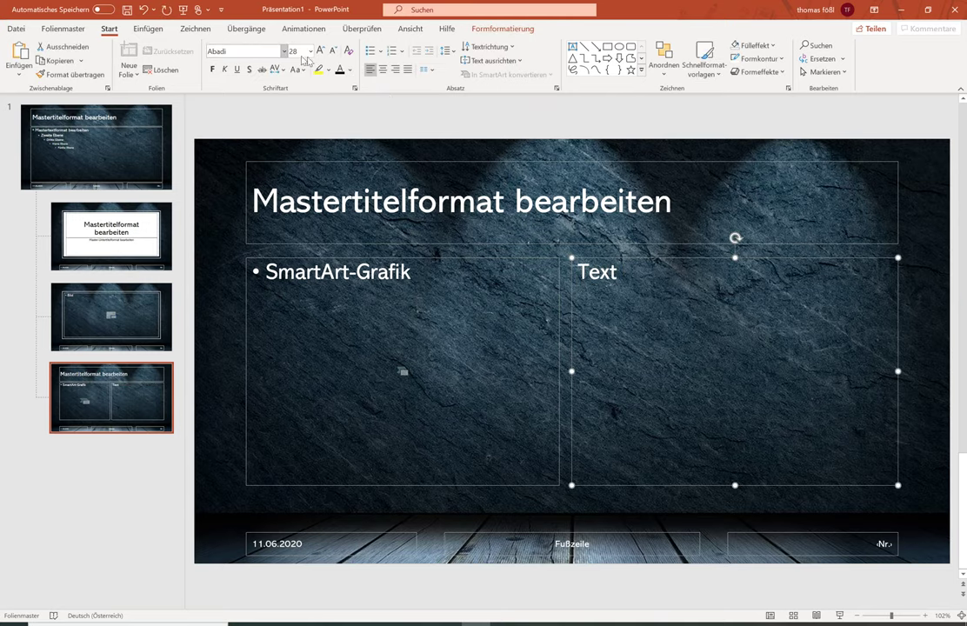
{"action": "left_click", "coordinate": [332, 54]}
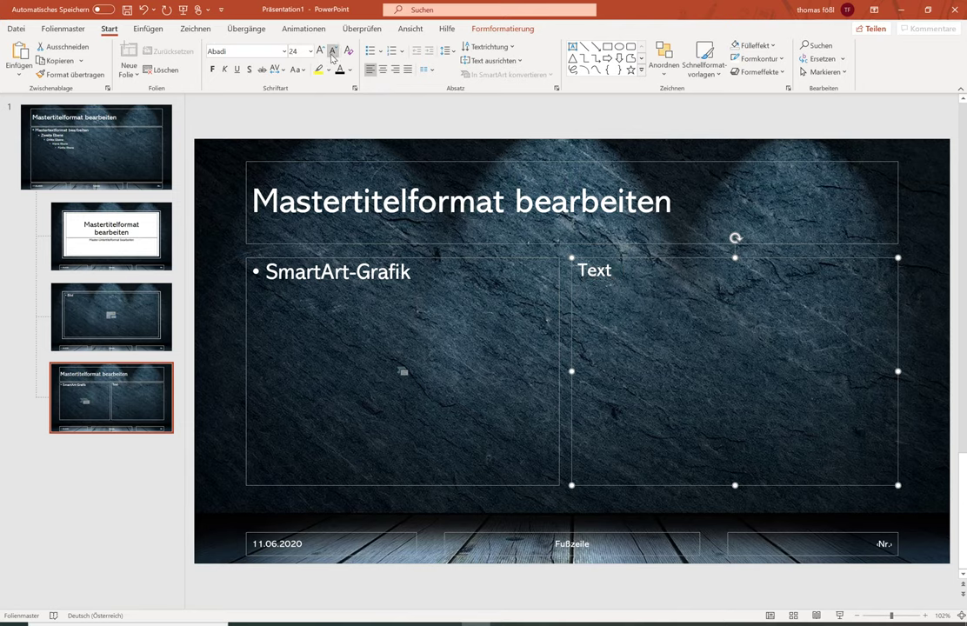
{"action": "left_click", "coordinate": [928, 377]}
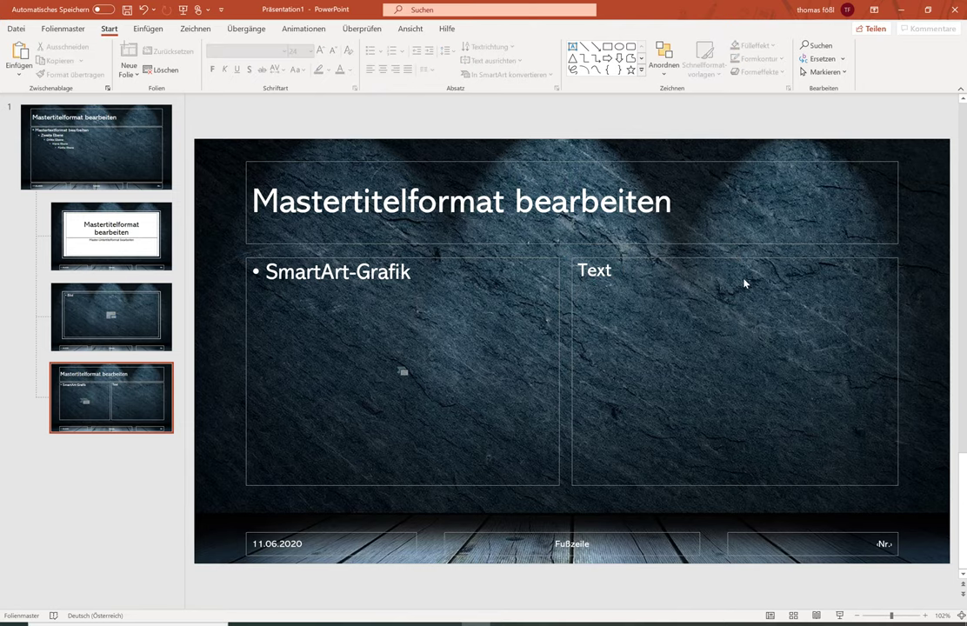
- Give the Text placeholder a dark grey theme fill
{"action": "left_click", "coordinate": [689, 258]}
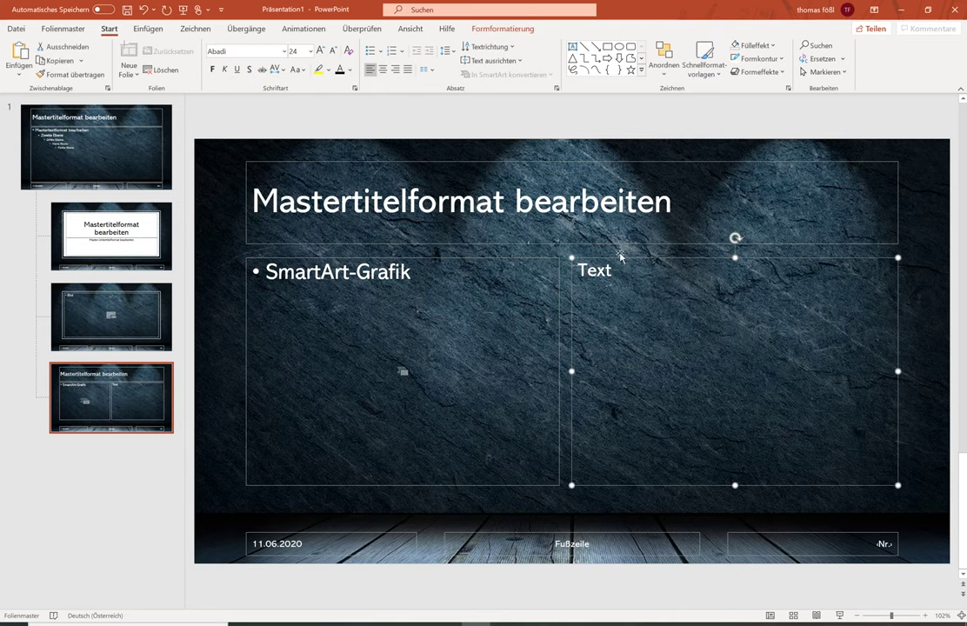
{"action": "left_click", "coordinate": [471, 29]}
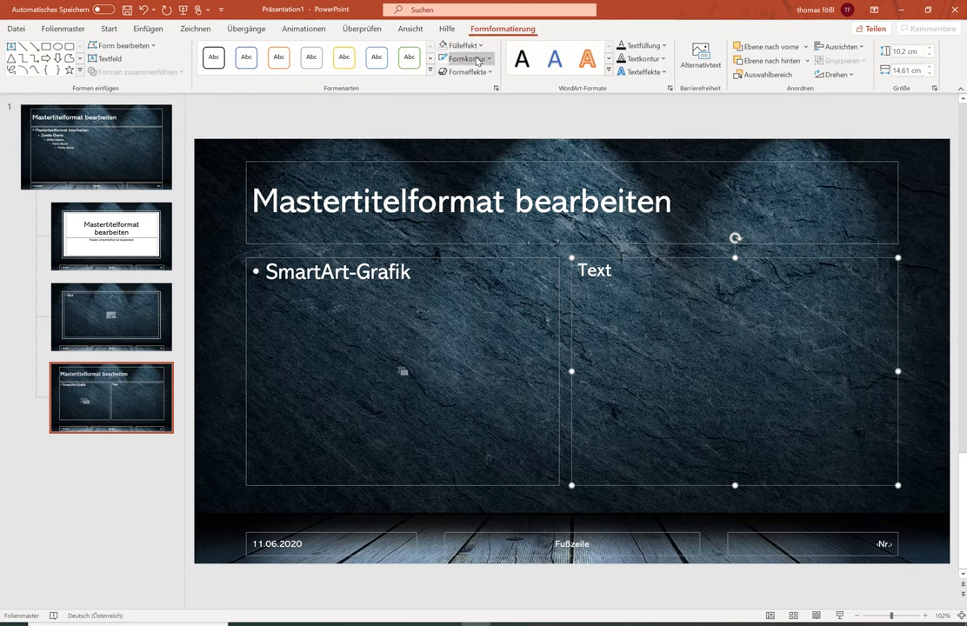
{"action": "left_click", "coordinate": [477, 48]}
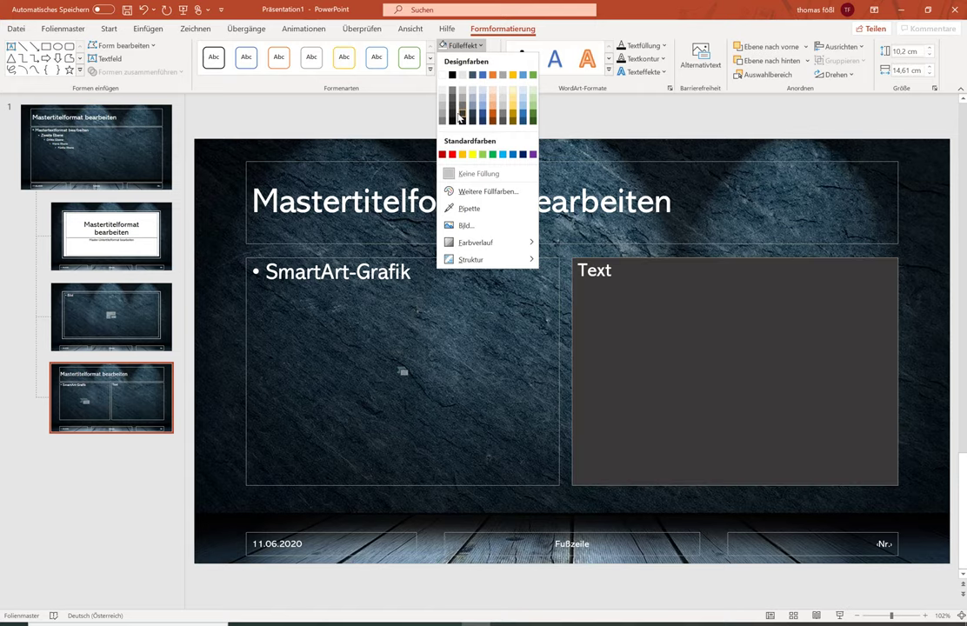
{"action": "left_click", "coordinate": [460, 116]}
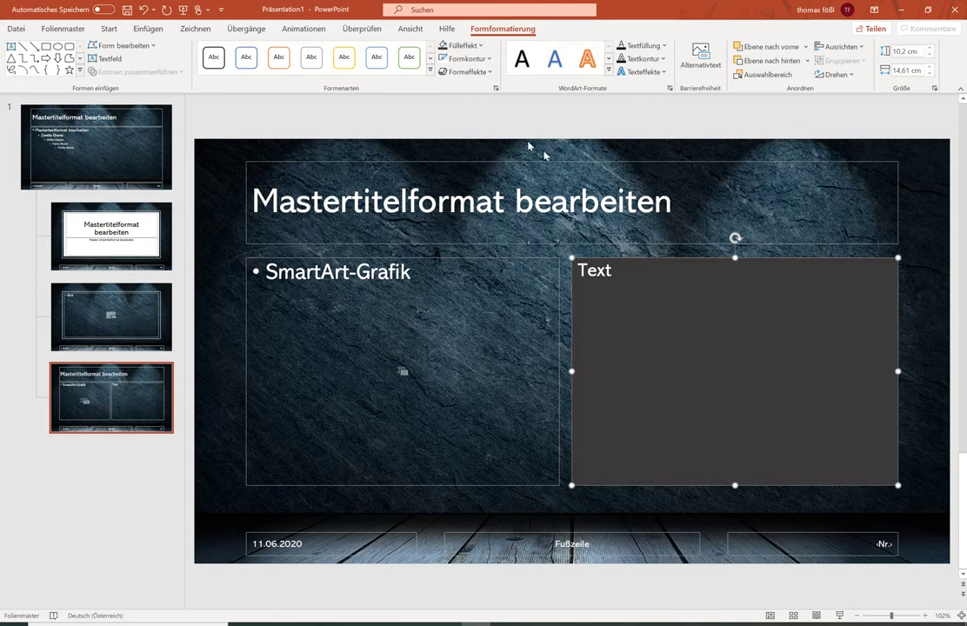
{"action": "left_click", "coordinate": [460, 45]}
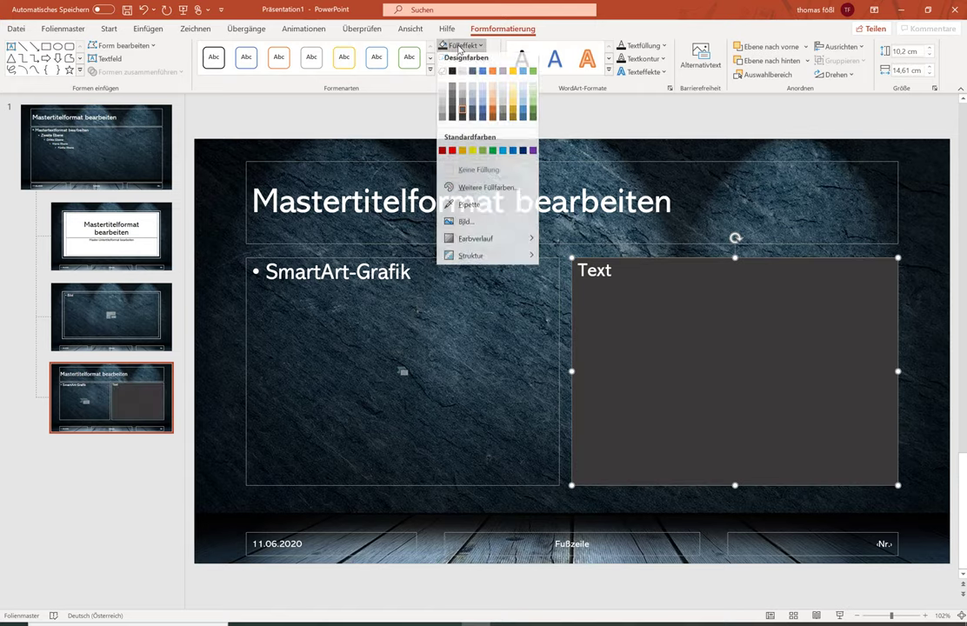
- Give the Text placeholder's grey fill 40% transparency so the stone wall shows through
{"action": "left_click", "coordinate": [487, 191]}
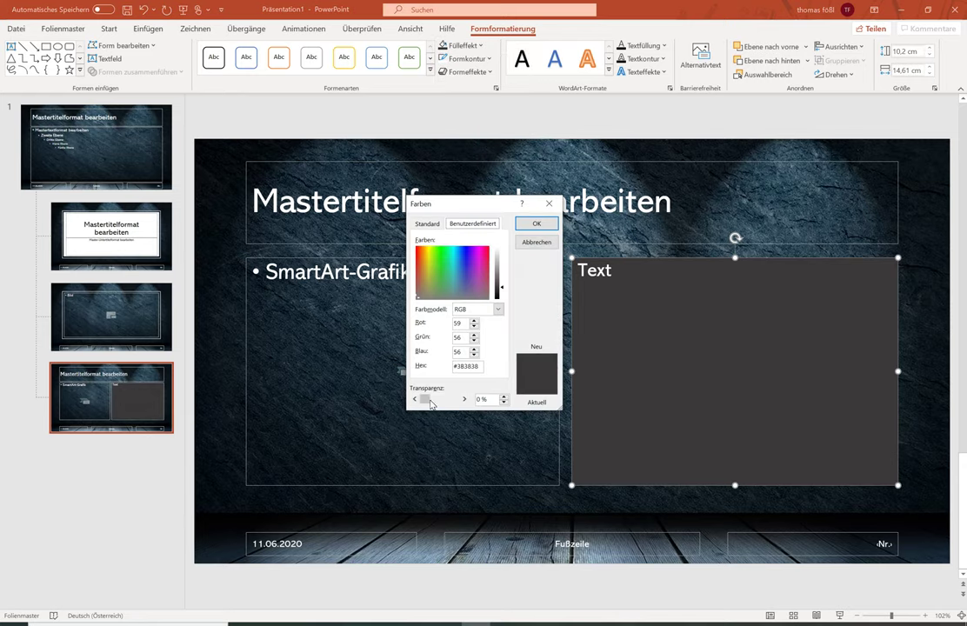
{"action": "left_click_drag", "start_coordinate": [431, 402], "coordinate": [440, 401]}
{"action": "left_click", "coordinate": [545, 223]}
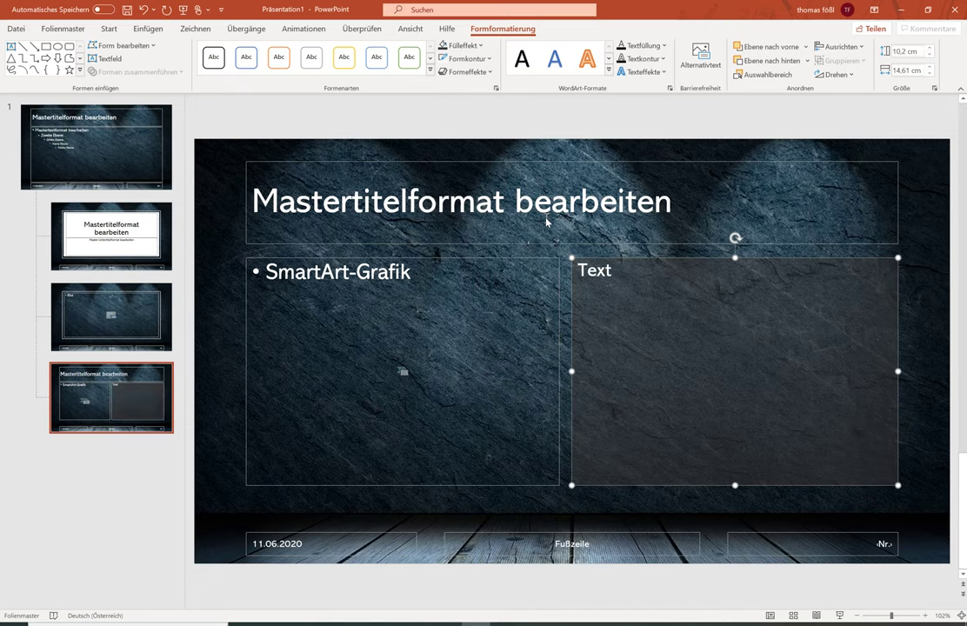
{"action": "left_click", "coordinate": [922, 308]}
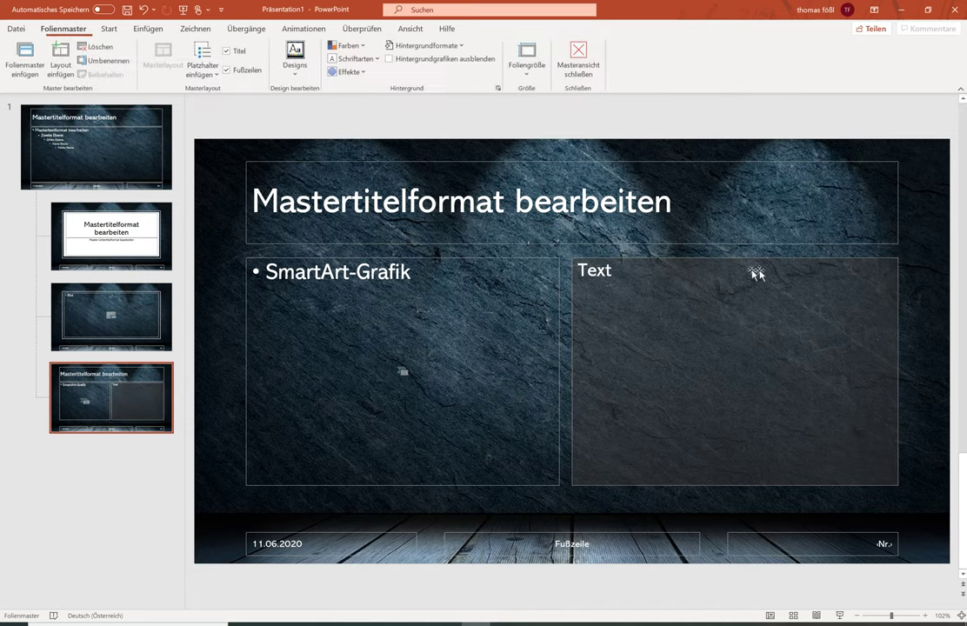
{"action": "left_click", "coordinate": [652, 260]}
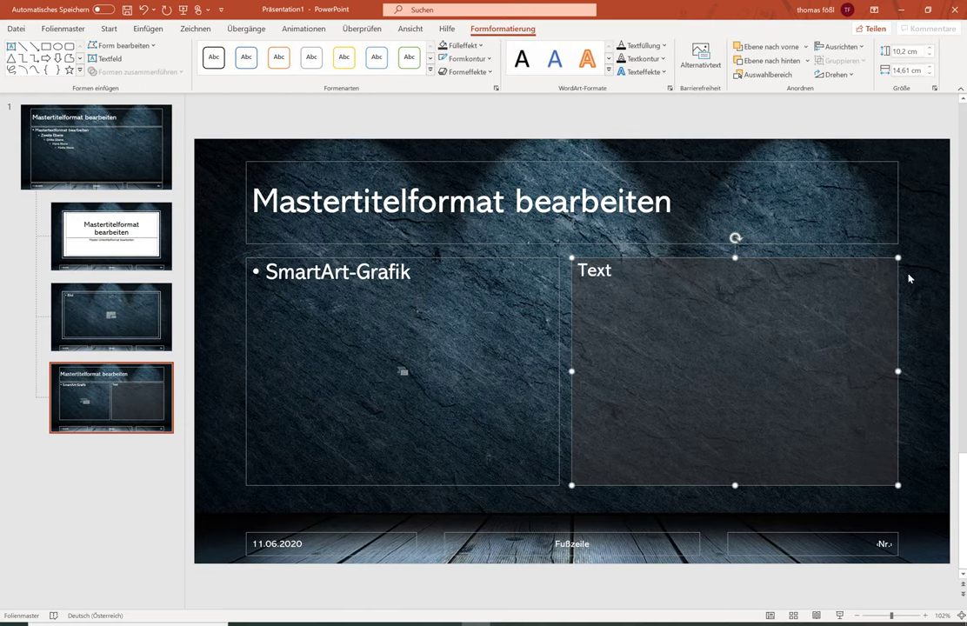
{"action": "left_click", "coordinate": [909, 370]}
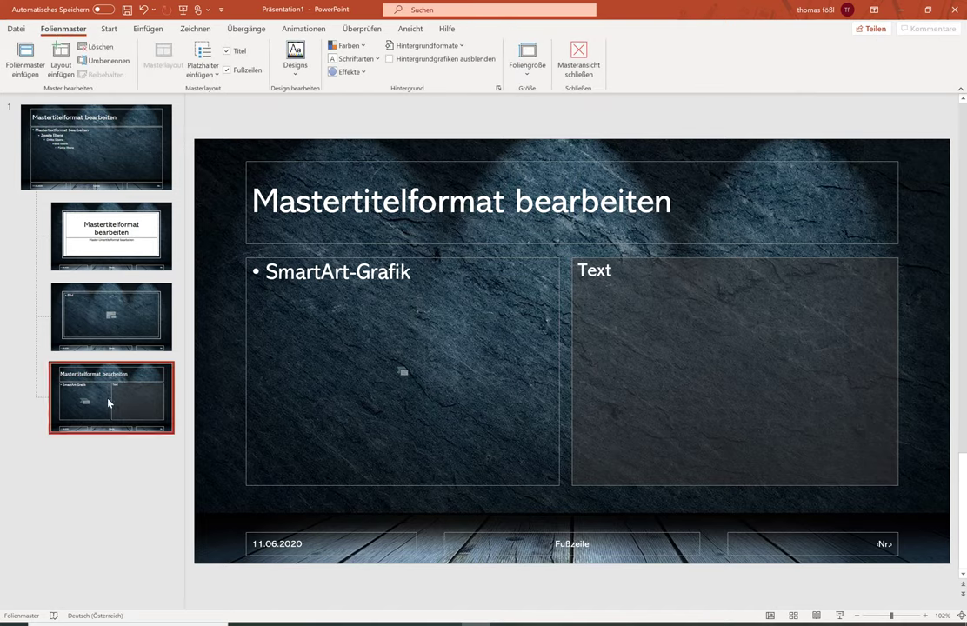
- Insert a new layout, delete its title, and draw a Bild picture placeholder at top left
{"action": "left_click", "coordinate": [63, 66]}
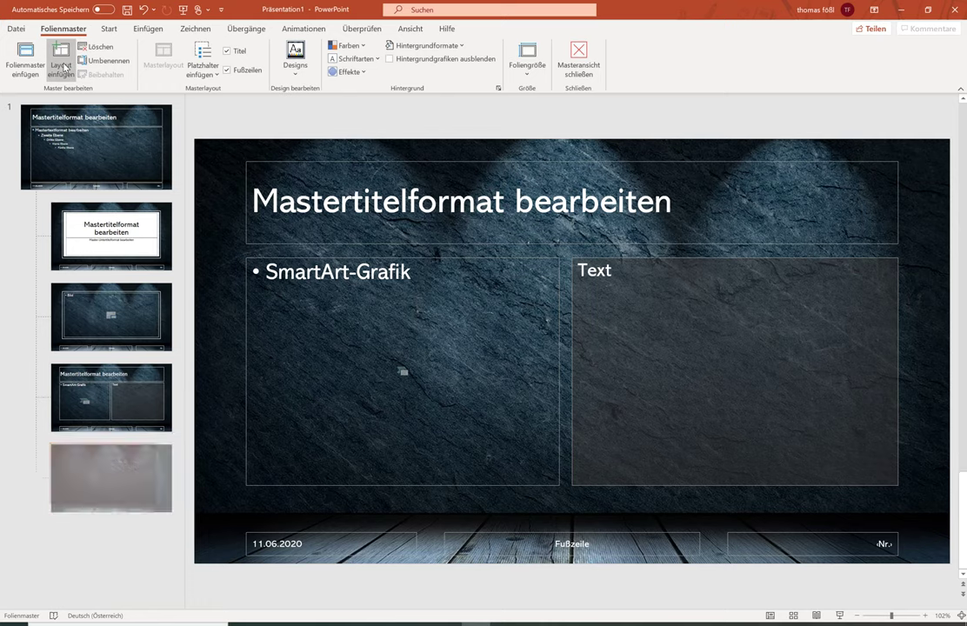
{"action": "left_click", "coordinate": [274, 242]}
{"action": "key", "text": "Delete"}
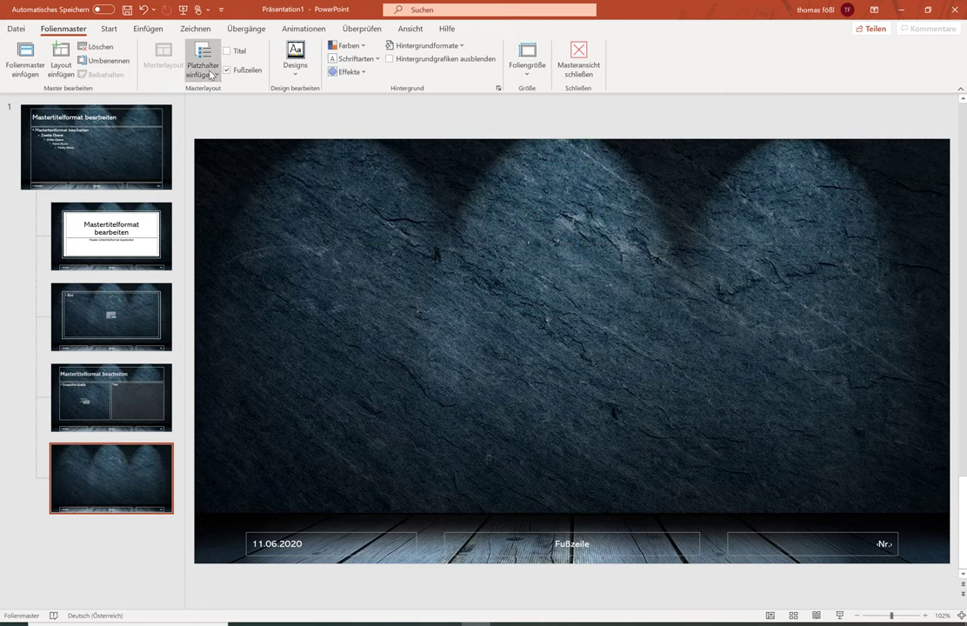
{"action": "left_click", "coordinate": [211, 74]}
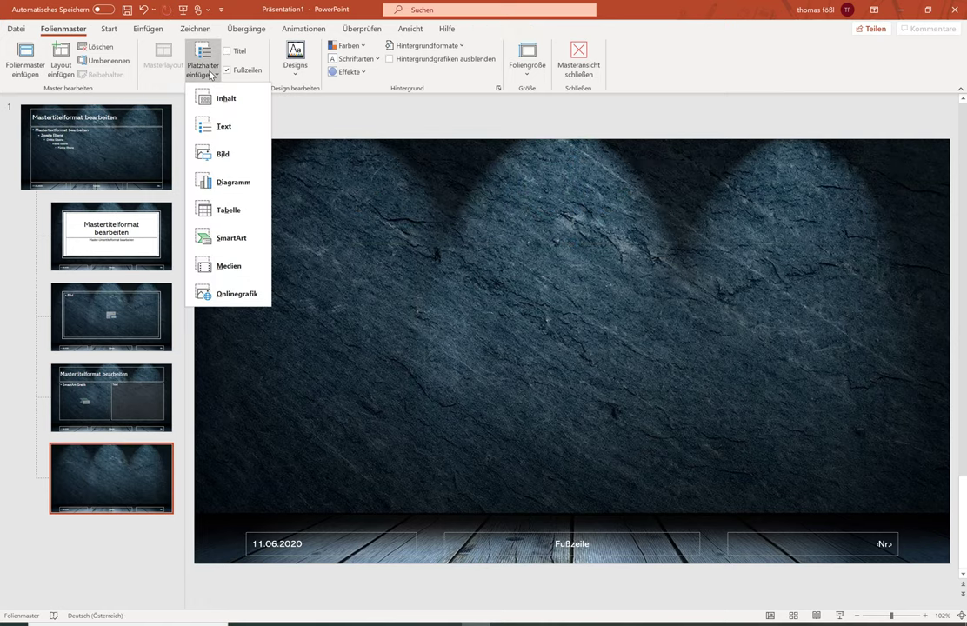
{"action": "left_click", "coordinate": [222, 154]}
{"action": "left_click_drag", "start_coordinate": [246, 176], "coordinate": [463, 315]}
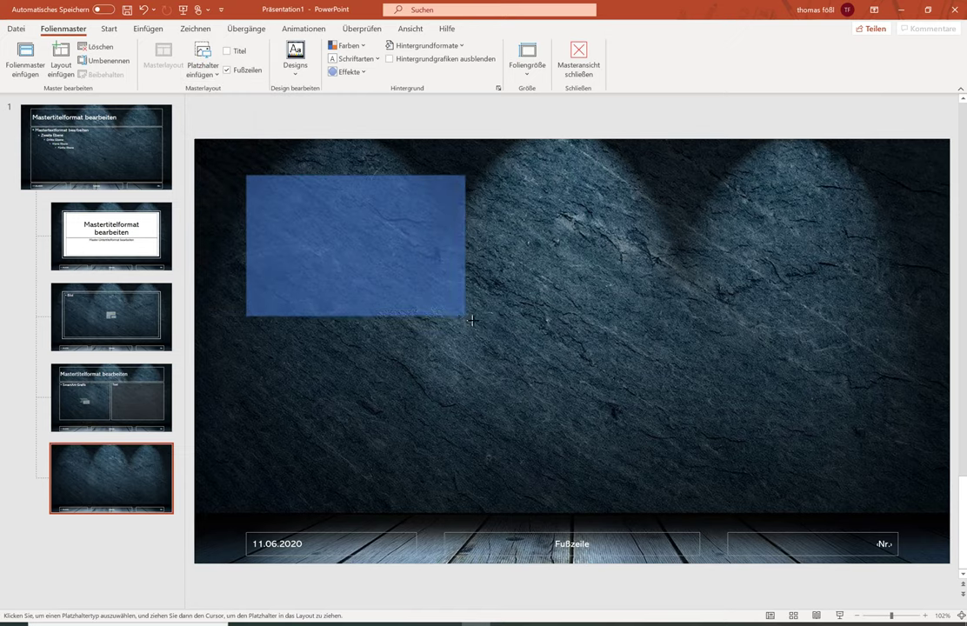
{"action": "left_click_drag", "start_coordinate": [463, 316], "coordinate": [466, 312]}
{"action": "mouse_move", "coordinate": [382, 311]}
{"action": "left_mouse_down"}
{"action": "mouse_move", "coordinate": [400, 300]}
{"action": "mouse_move", "coordinate": [397, 307]}
{"action": "left_mouse_up"}
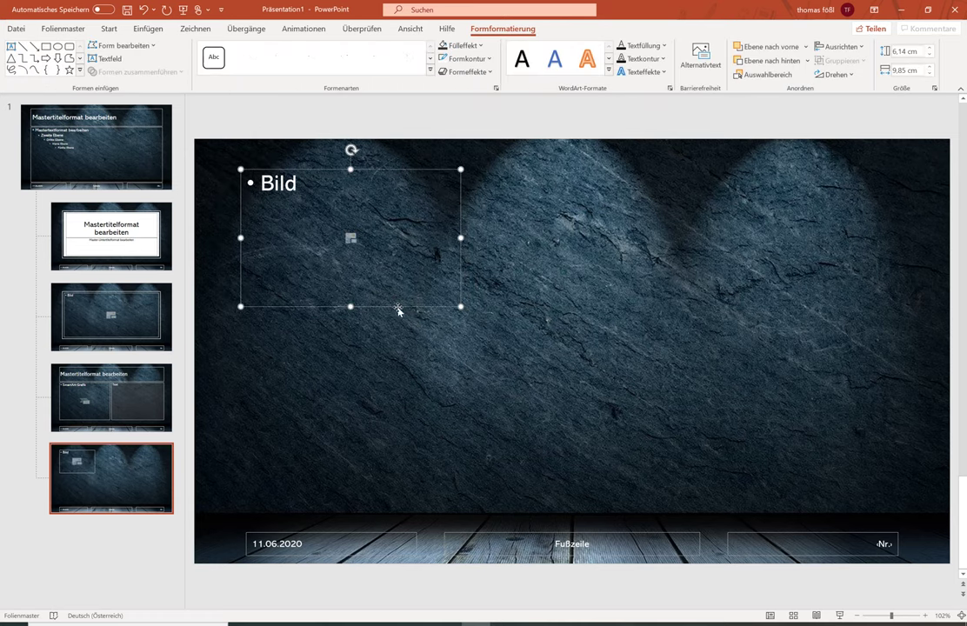
- Duplicate the Bild placeholder twice to form a row of three across the top
{"action": "mouse_move", "coordinate": [404, 310]}
{"action": "left_mouse_down"}
{"action": "mouse_move", "coordinate": [594, 322]}
{"action": "mouse_move", "coordinate": [640, 310]}
{"action": "left_mouse_up"}
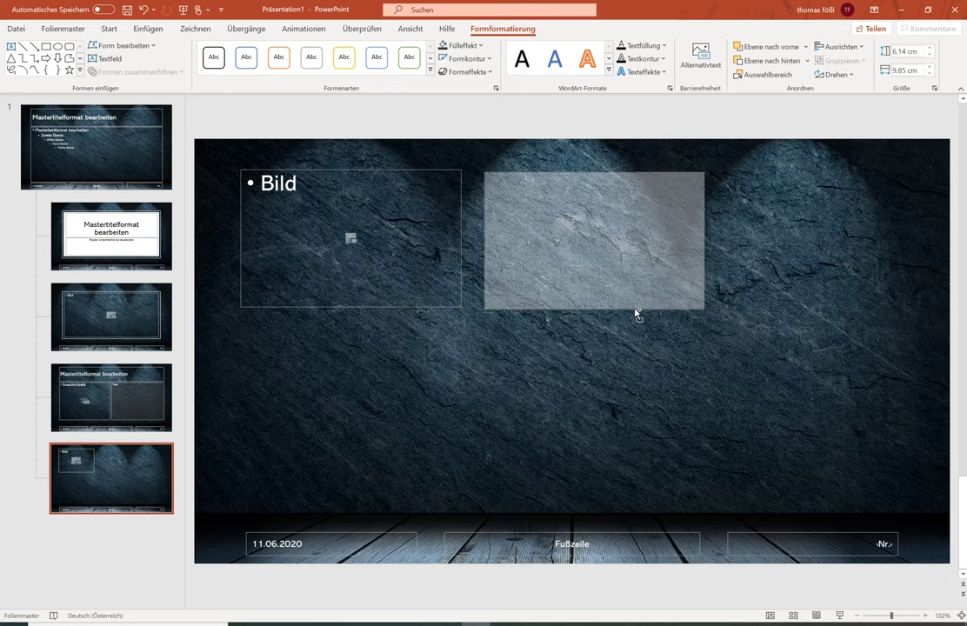
{"action": "left_click_drag", "start_coordinate": [640, 310], "coordinate": [629, 309]}
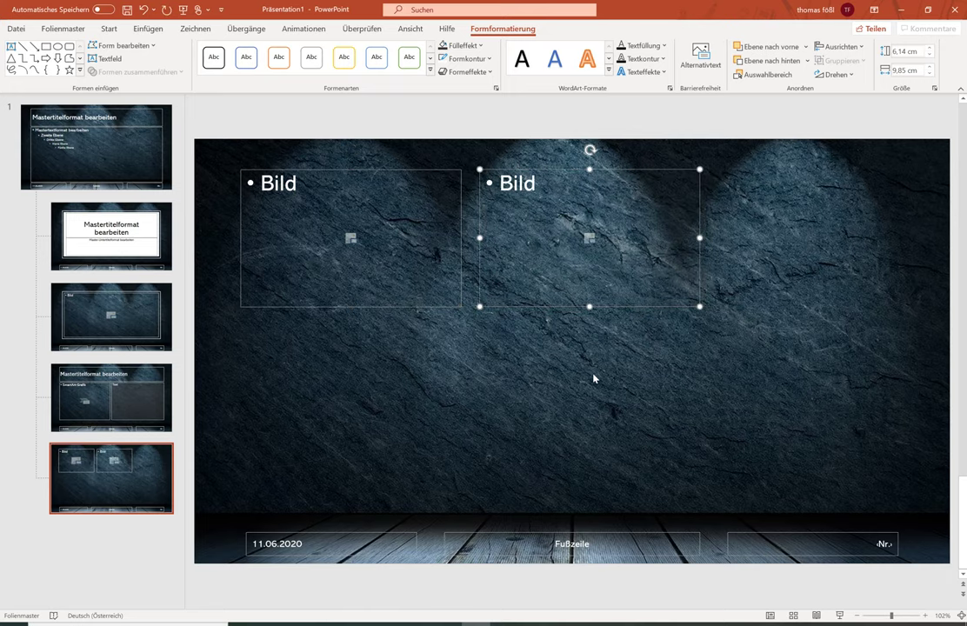
{"action": "left_click", "coordinate": [587, 356]}
{"action": "left_click", "coordinate": [546, 307]}
{"action": "left_click_drag", "start_coordinate": [548, 307], "coordinate": [780, 314], "text": "ctrl"}
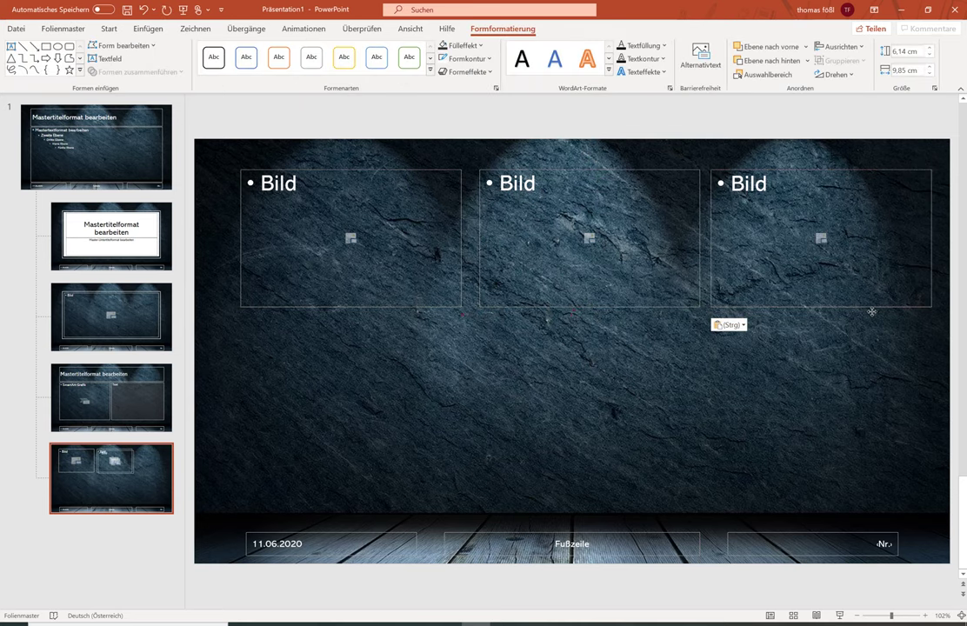
{"action": "left_click_drag", "start_coordinate": [871, 313], "coordinate": [871, 307]}
{"action": "left_click_drag", "start_coordinate": [513, 315], "coordinate": [509, 315]}
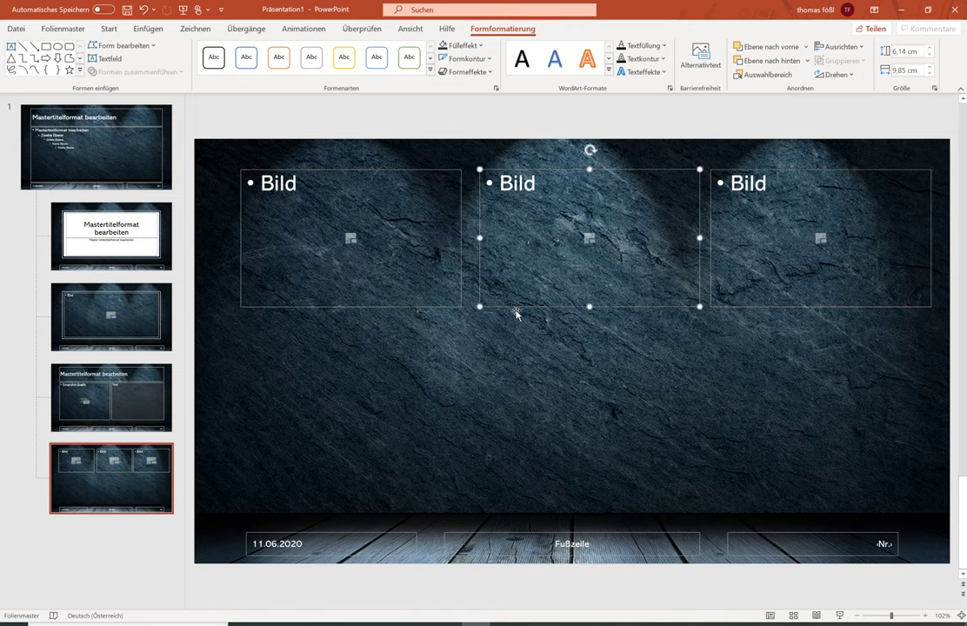
{"action": "left_click_drag", "start_coordinate": [758, 308], "coordinate": [756, 306]}
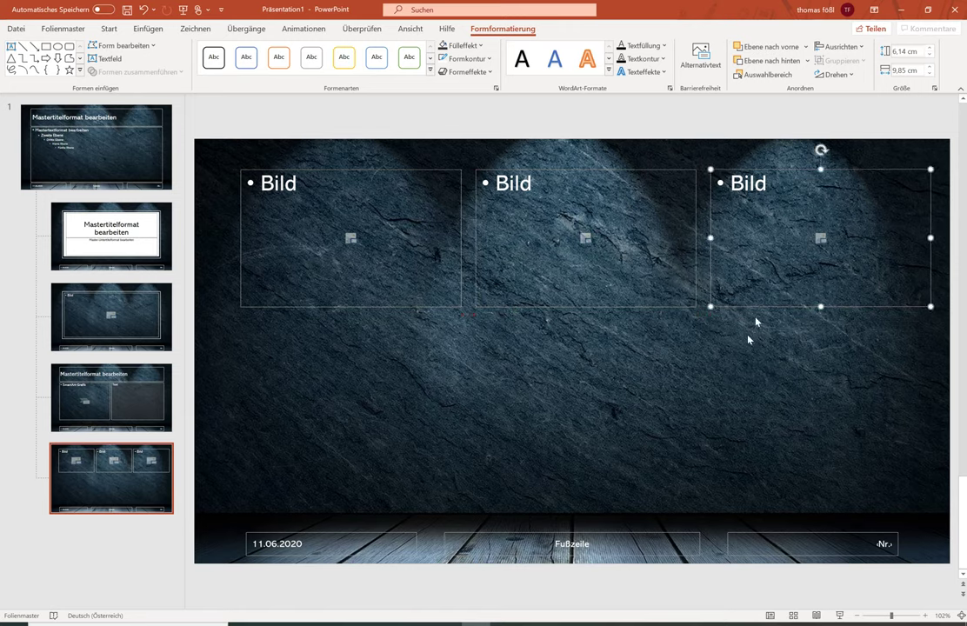
- Select the three Bild placeholders, try vertical distribution, then undo it
{"action": "left_click", "coordinate": [756, 323]}
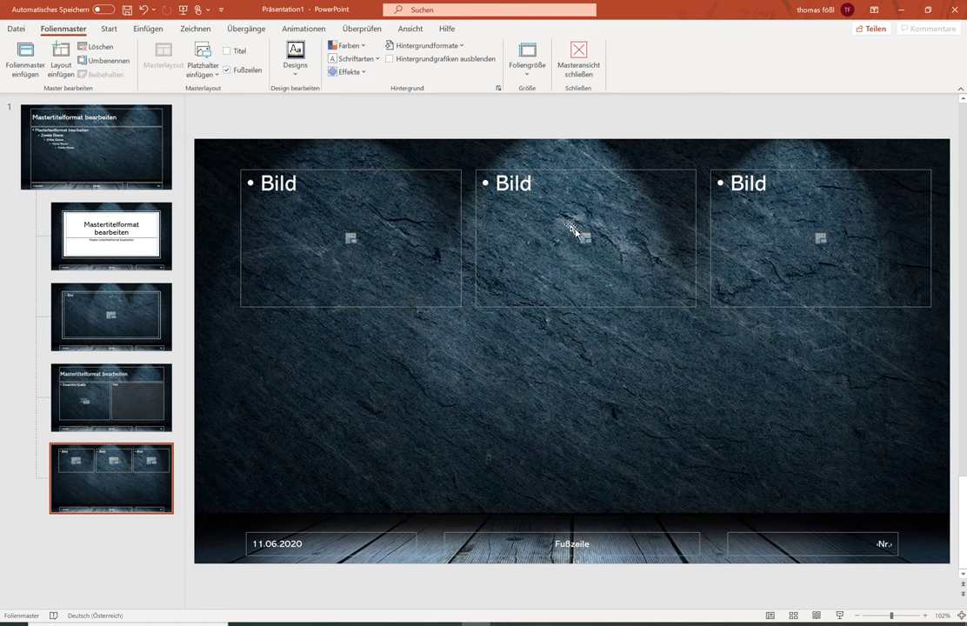
{"action": "left_click_drag", "start_coordinate": [210, 151], "coordinate": [938, 339]}
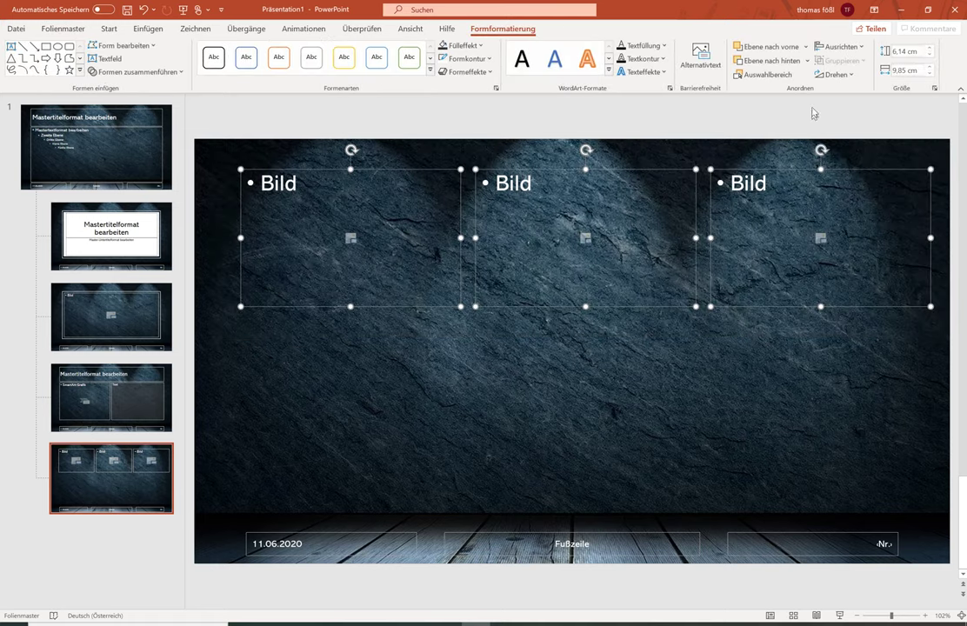
{"action": "left_click", "coordinate": [853, 47]}
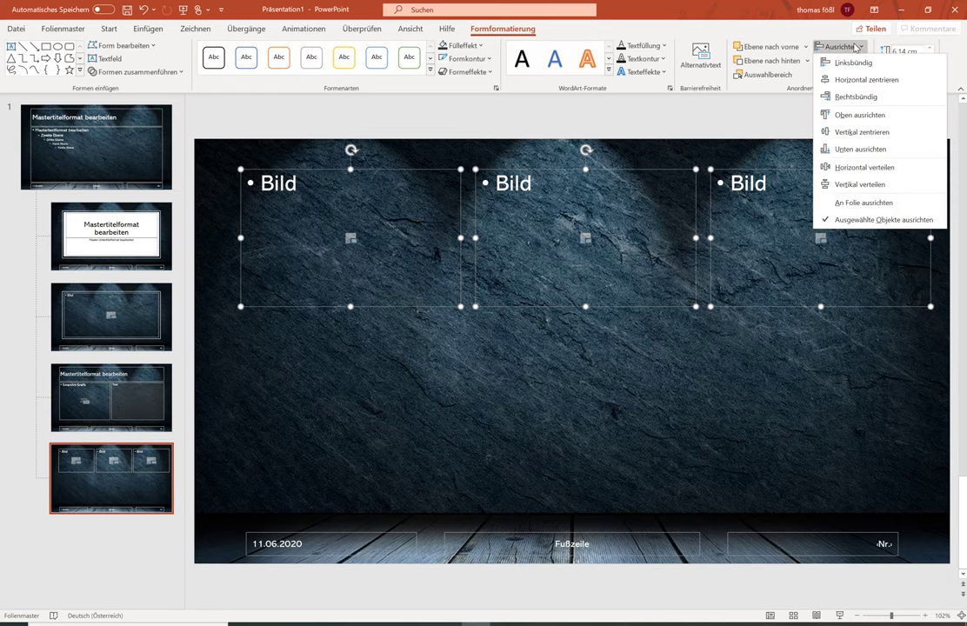
{"action": "left_click", "coordinate": [856, 184]}
{"action": "left_click", "coordinate": [843, 75]}
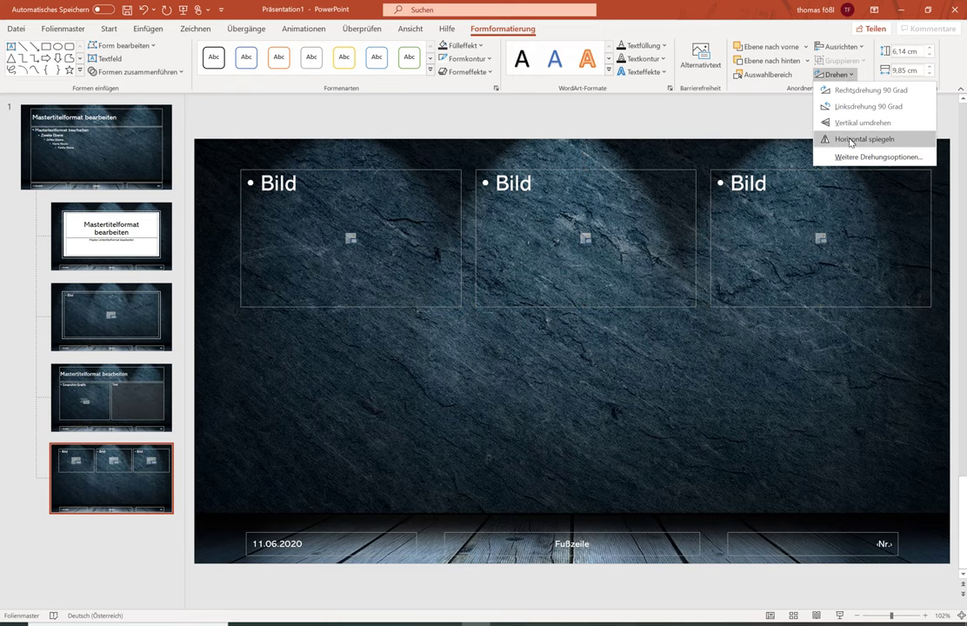
{"action": "left_click", "coordinate": [843, 46]}
{"action": "left_click", "coordinate": [843, 46]}
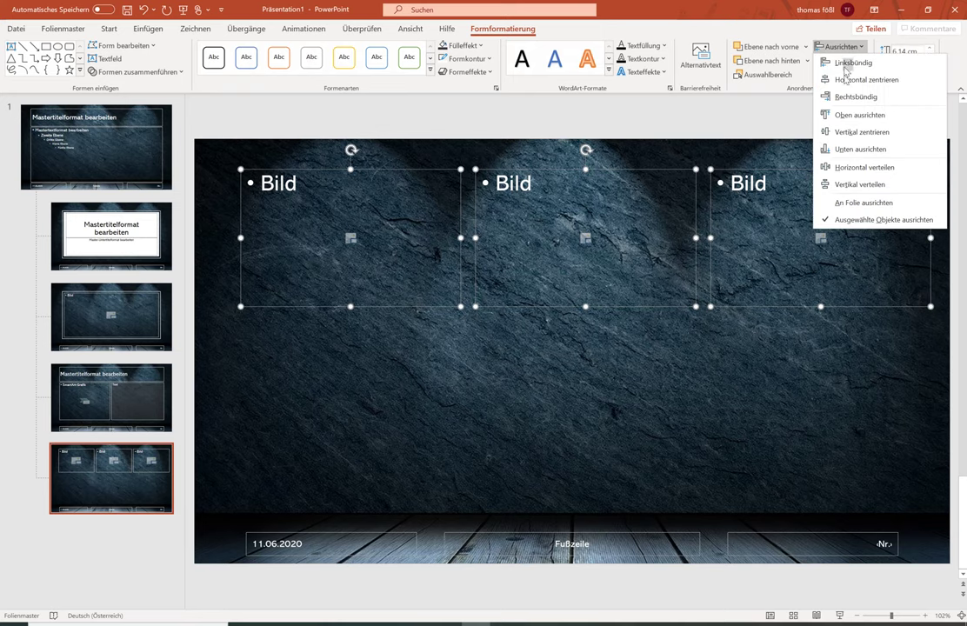
{"action": "left_click", "coordinate": [850, 202]}
{"action": "left_click", "coordinate": [837, 46]}
{"action": "left_click", "coordinate": [861, 207]}
{"action": "left_click", "coordinate": [839, 46]}
{"action": "left_click", "coordinate": [850, 185]}
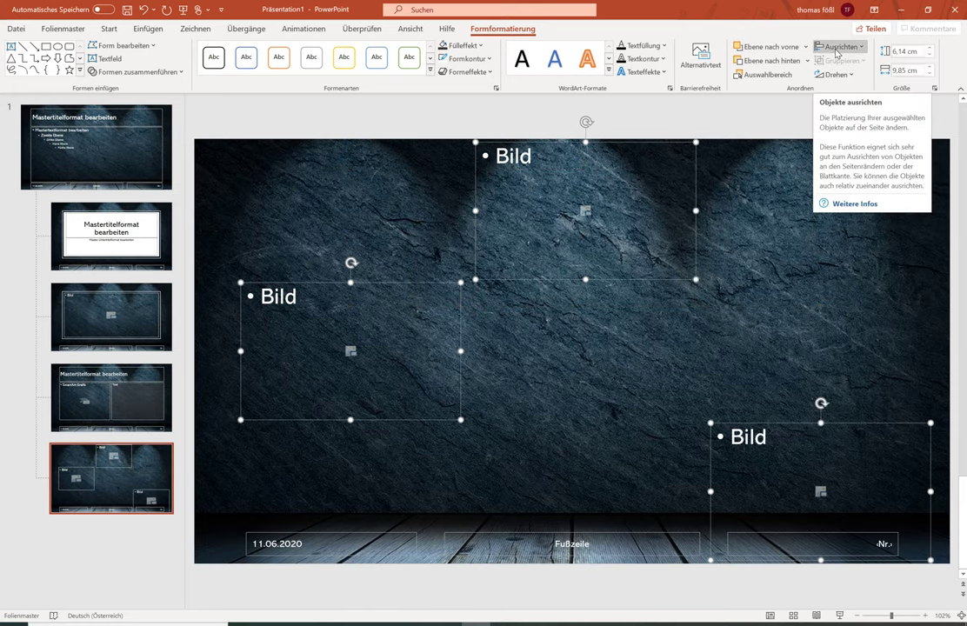
{"action": "key", "text": "ctrl+z"}
- Centre the row and distribute the three placeholders horizontally across the slide
{"action": "left_click", "coordinate": [835, 48]}
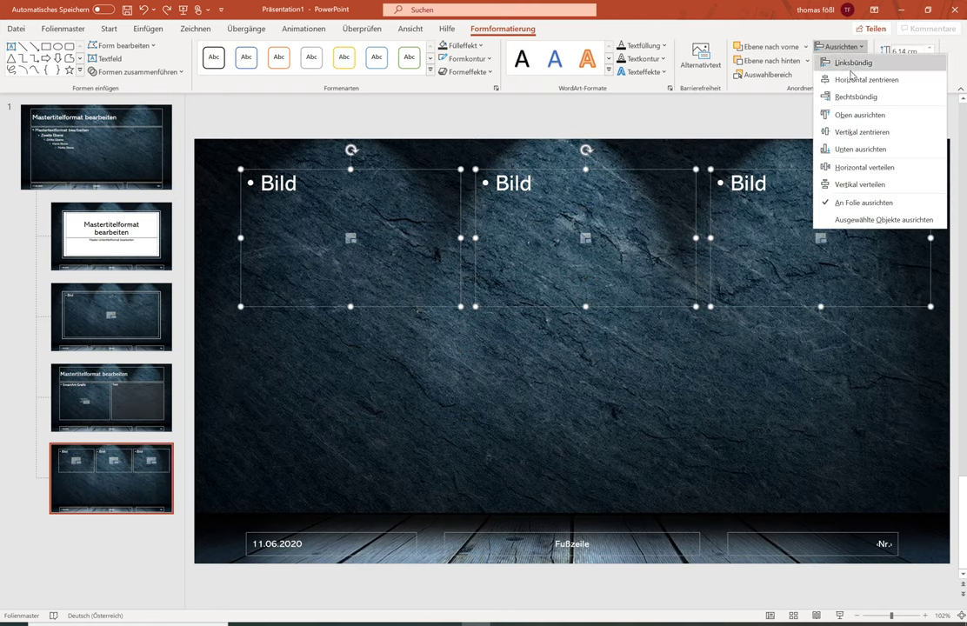
{"action": "left_click", "coordinate": [848, 79]}
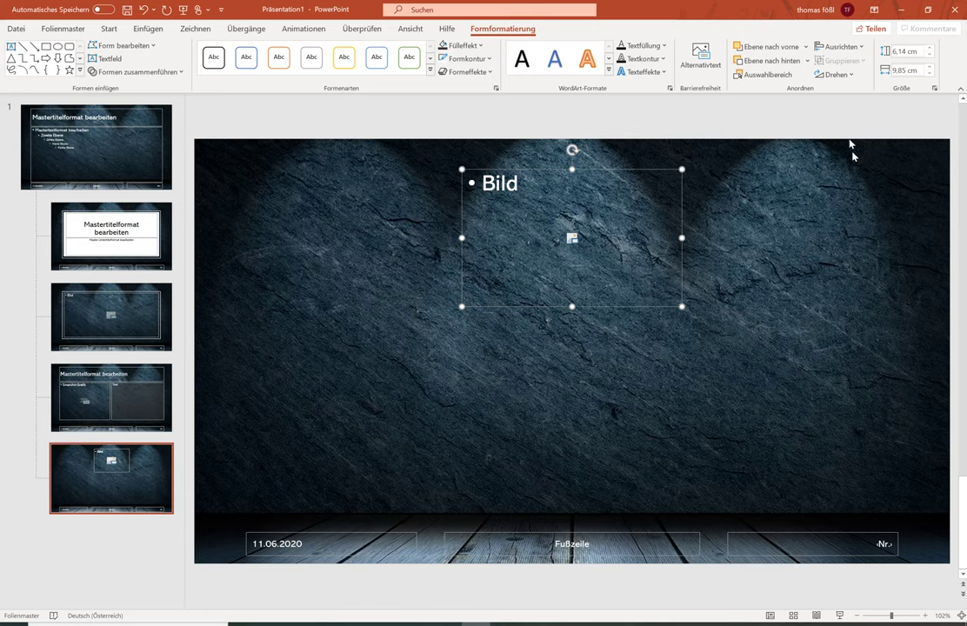
{"action": "left_click", "coordinate": [837, 48]}
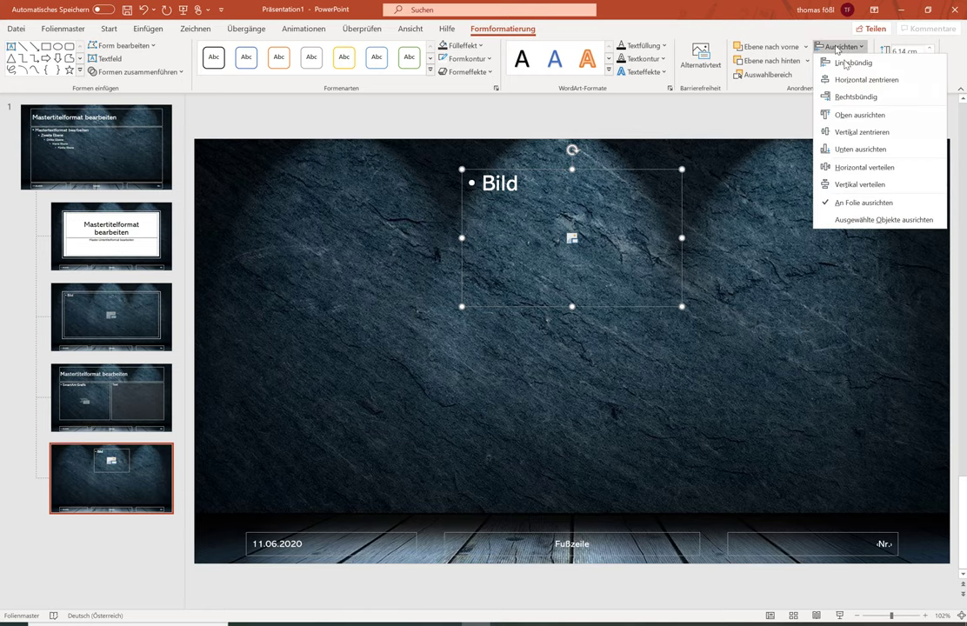
{"action": "left_click", "coordinate": [850, 220]}
{"action": "left_click", "coordinate": [837, 47]}
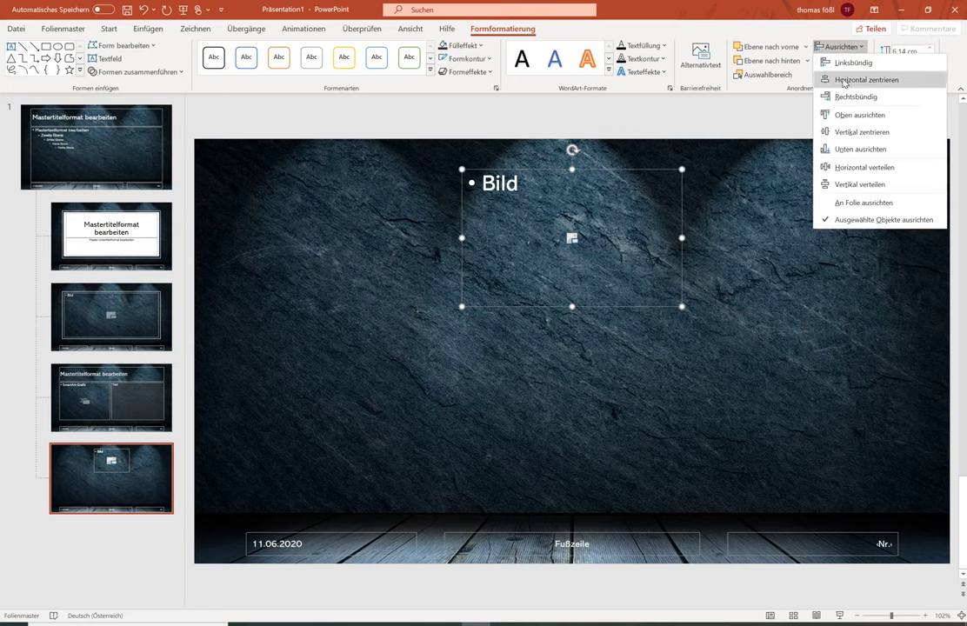
{"action": "left_click", "coordinate": [860, 167]}
{"action": "left_click", "coordinate": [837, 47]}
{"action": "left_click", "coordinate": [857, 178]}
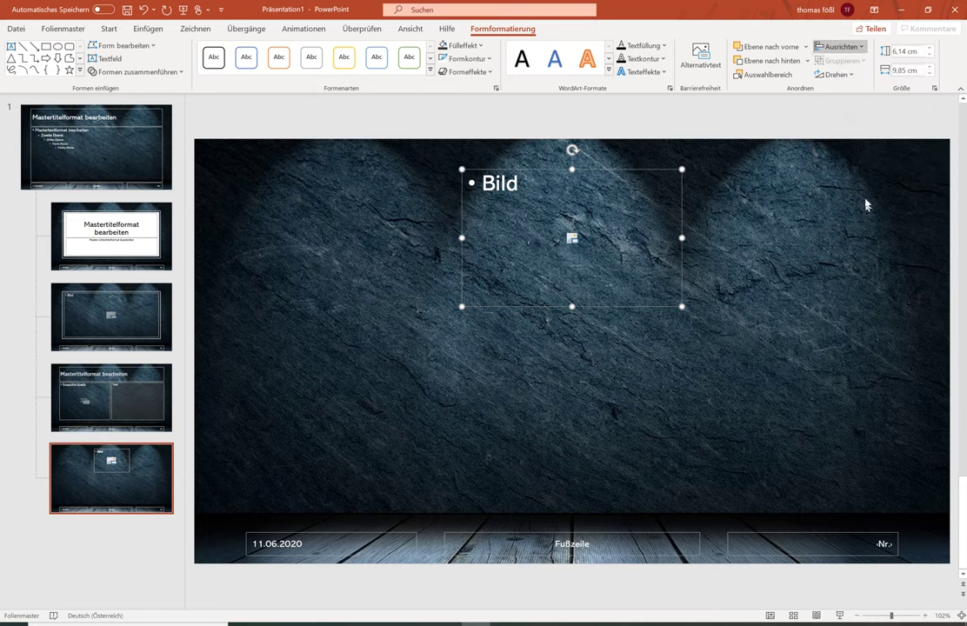
{"action": "left_click", "coordinate": [837, 47]}
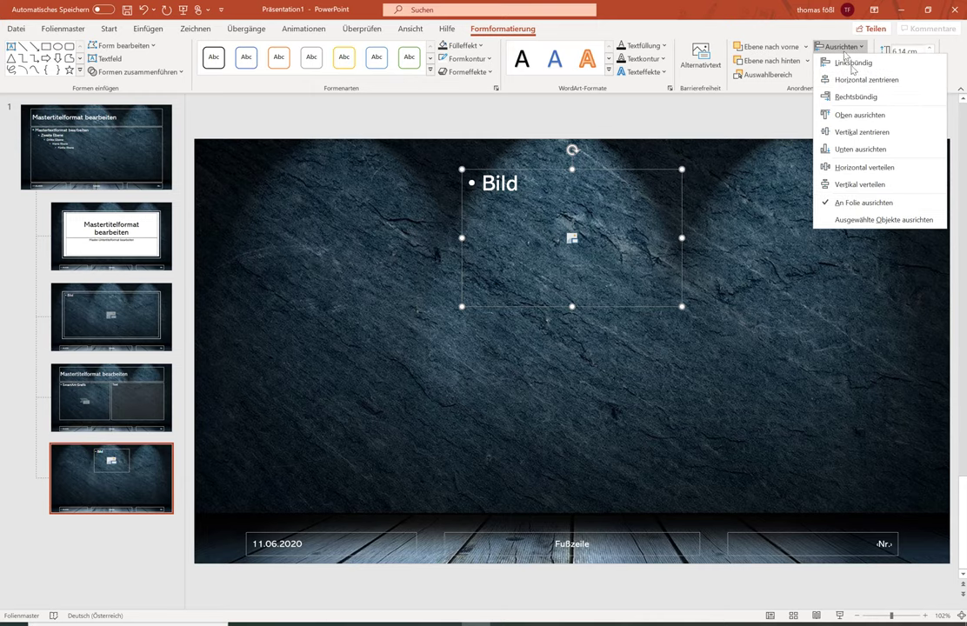
{"action": "left_click", "coordinate": [872, 166]}
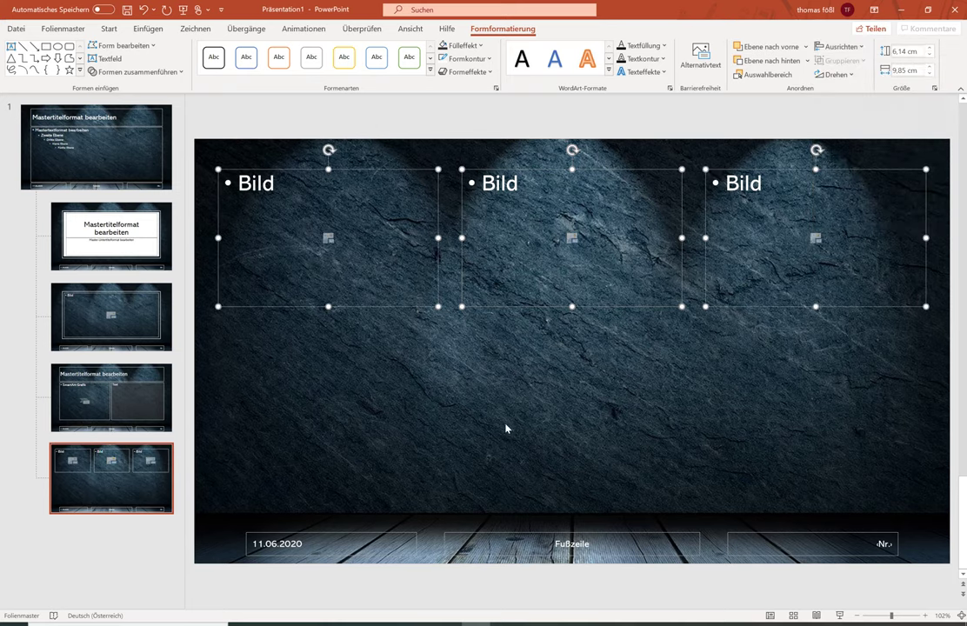
{"action": "left_click", "coordinate": [450, 401]}
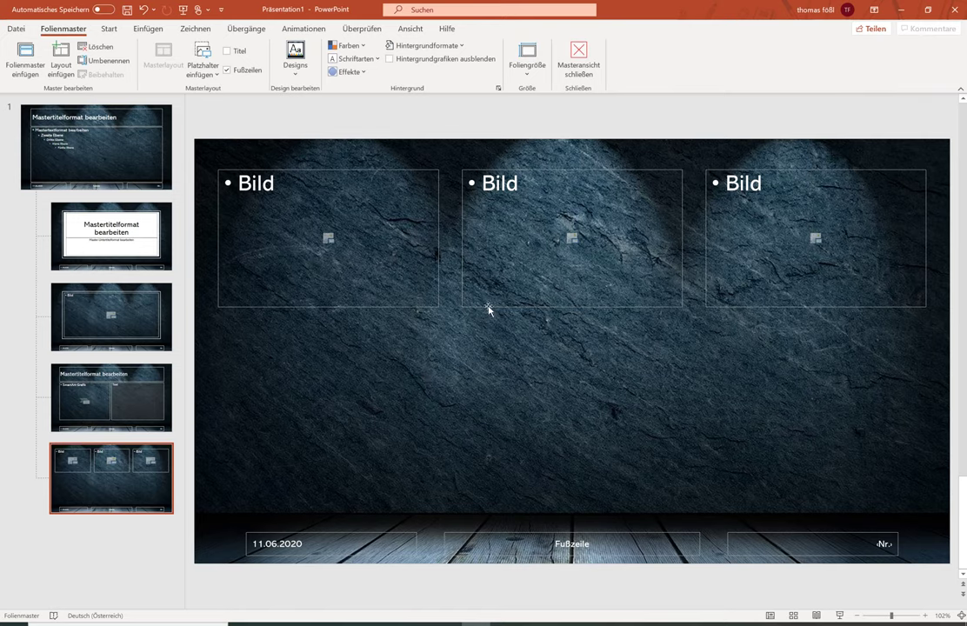
{"action": "mouse_move", "coordinate": [490, 308]}
{"action": "left_mouse_down"}
{"action": "mouse_move", "coordinate": [446, 385]}
{"action": "mouse_move", "coordinate": [488, 323]}
{"action": "left_mouse_up"}
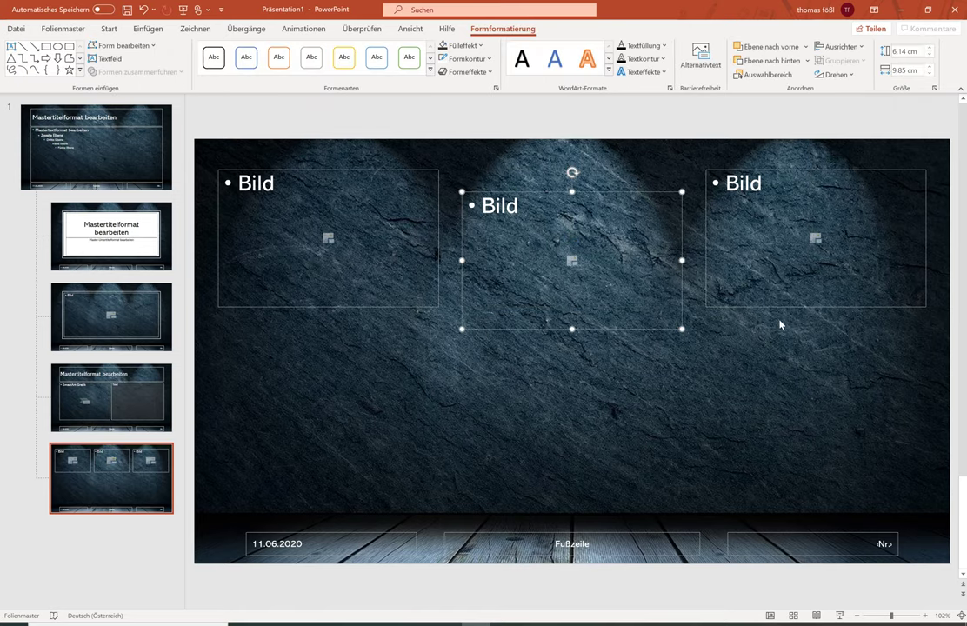
{"action": "left_click_drag", "start_coordinate": [770, 318], "coordinate": [760, 313]}
{"action": "left_click", "coordinate": [696, 330]}
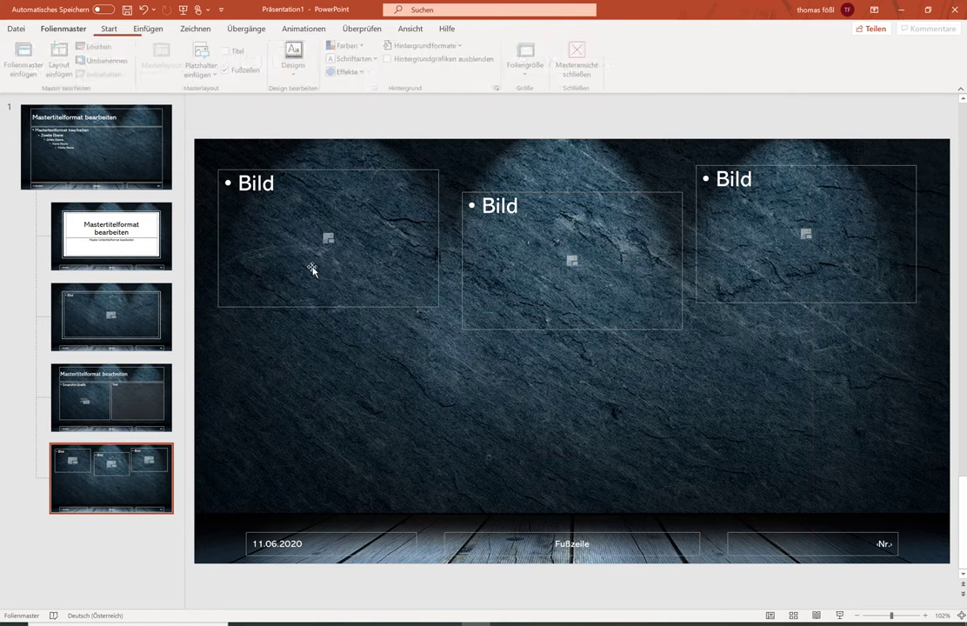
{"action": "left_click_drag", "start_coordinate": [195, 146], "coordinate": [850, 374]}
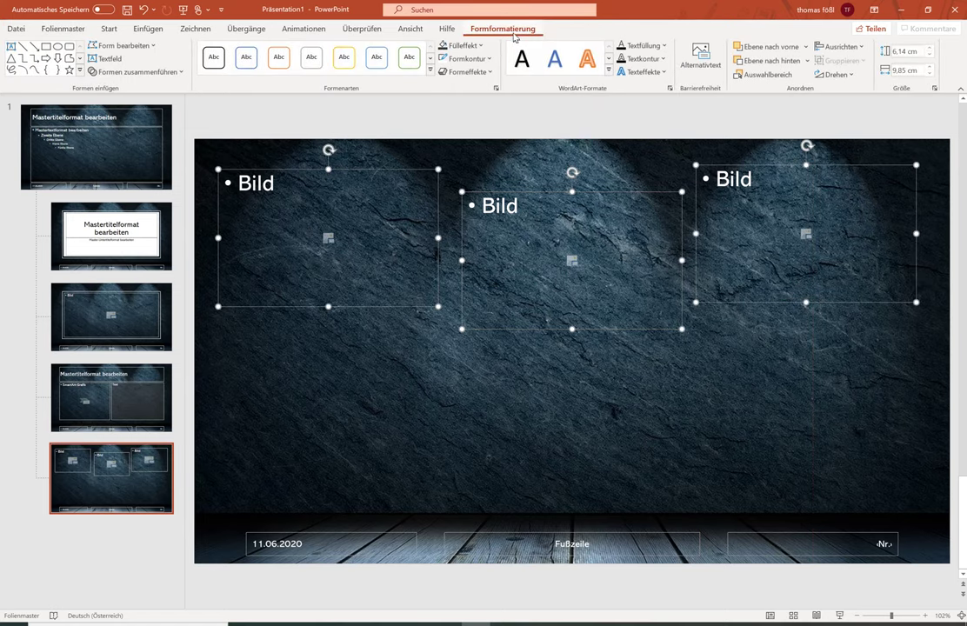
{"action": "left_click", "coordinate": [855, 48]}
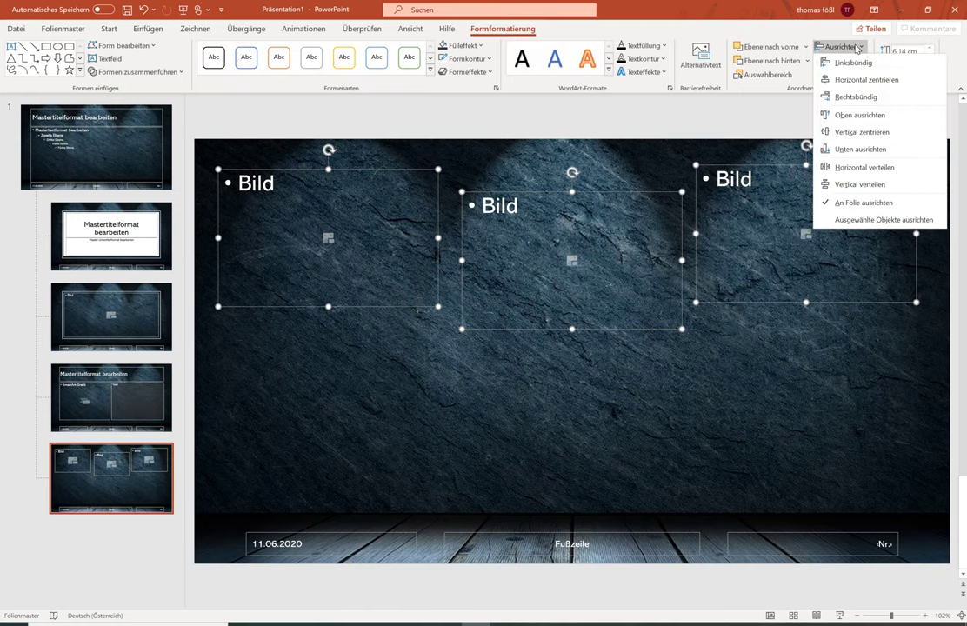
{"action": "left_click", "coordinate": [874, 205]}
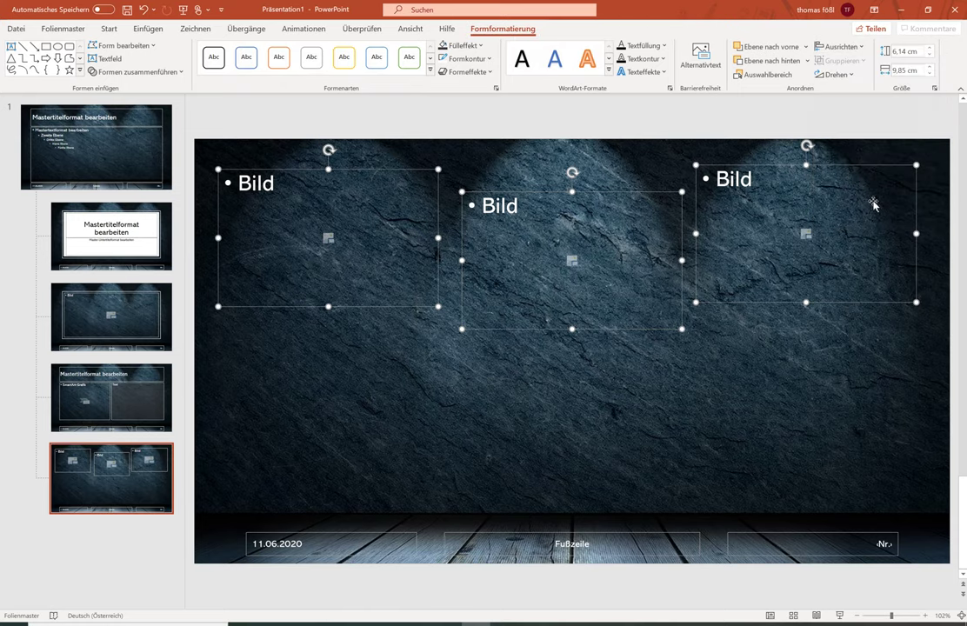
{"action": "left_click", "coordinate": [836, 47]}
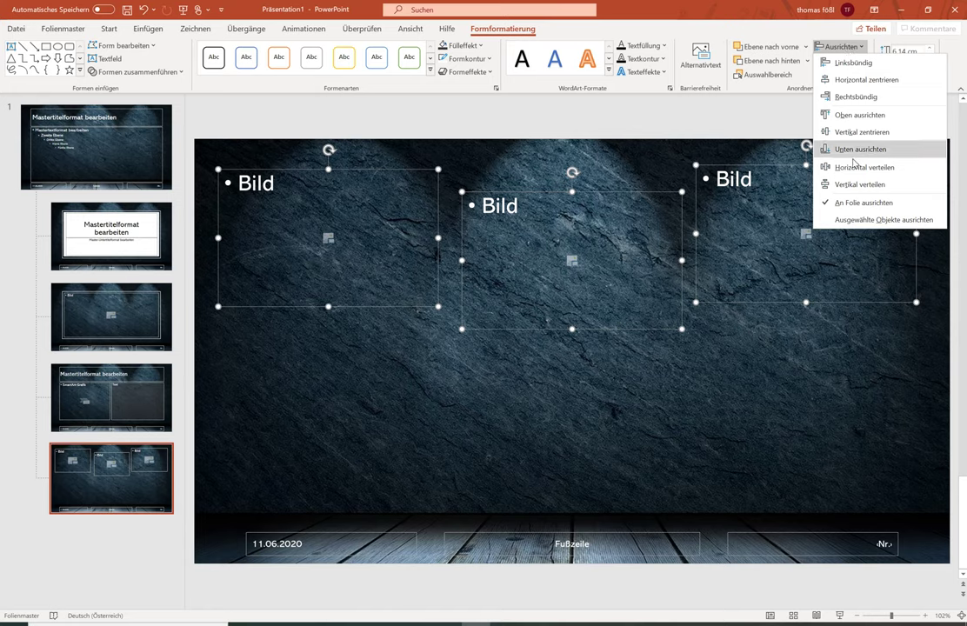
{"action": "left_click", "coordinate": [859, 166]}
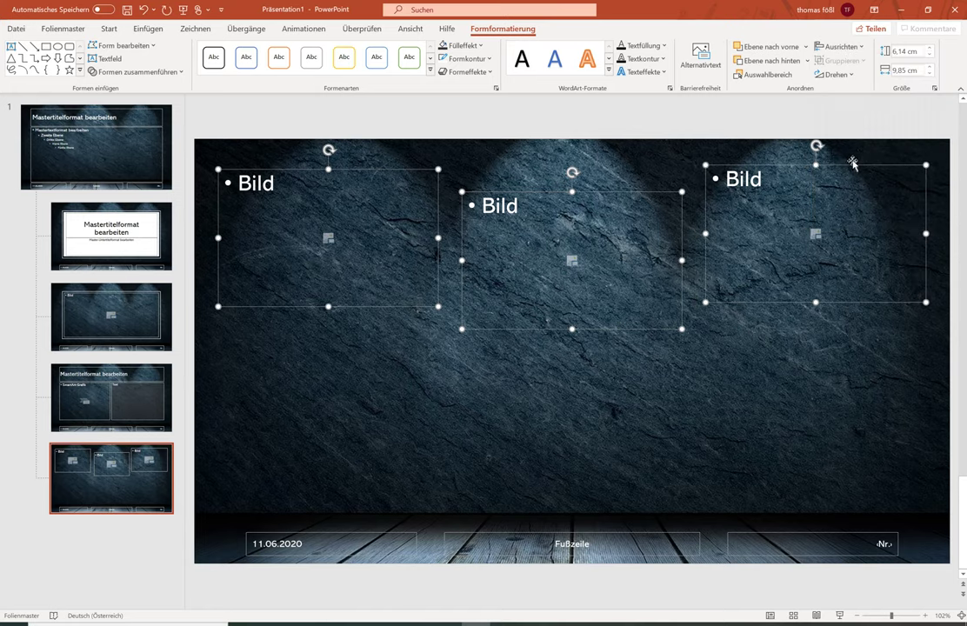
{"action": "left_click", "coordinate": [492, 410]}
{"action": "left_click_drag", "start_coordinate": [525, 322], "coordinate": [525, 301]}
{"action": "left_click_drag", "start_coordinate": [738, 304], "coordinate": [741, 305]}
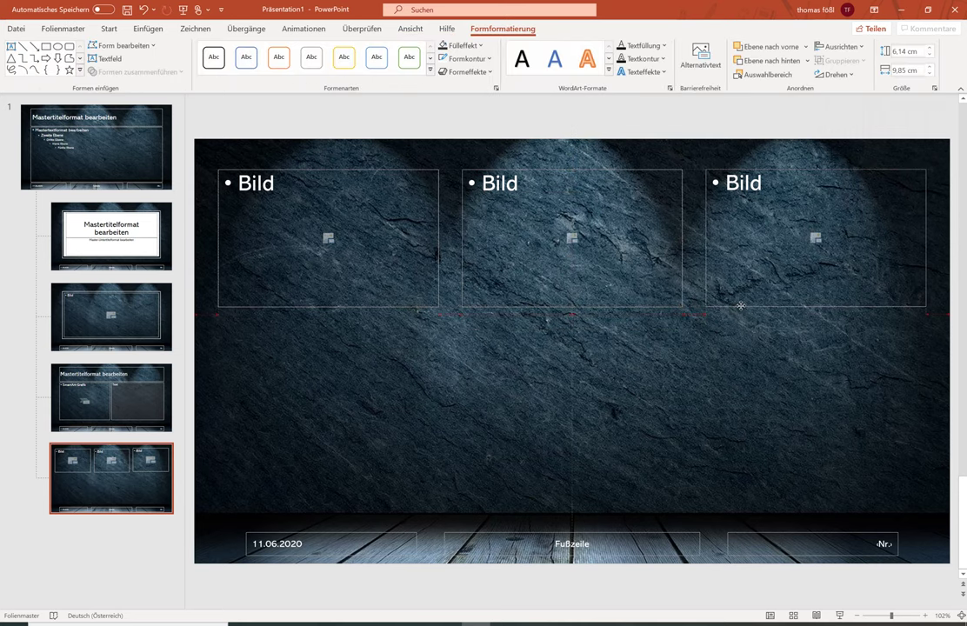
{"action": "left_click", "coordinate": [698, 380]}
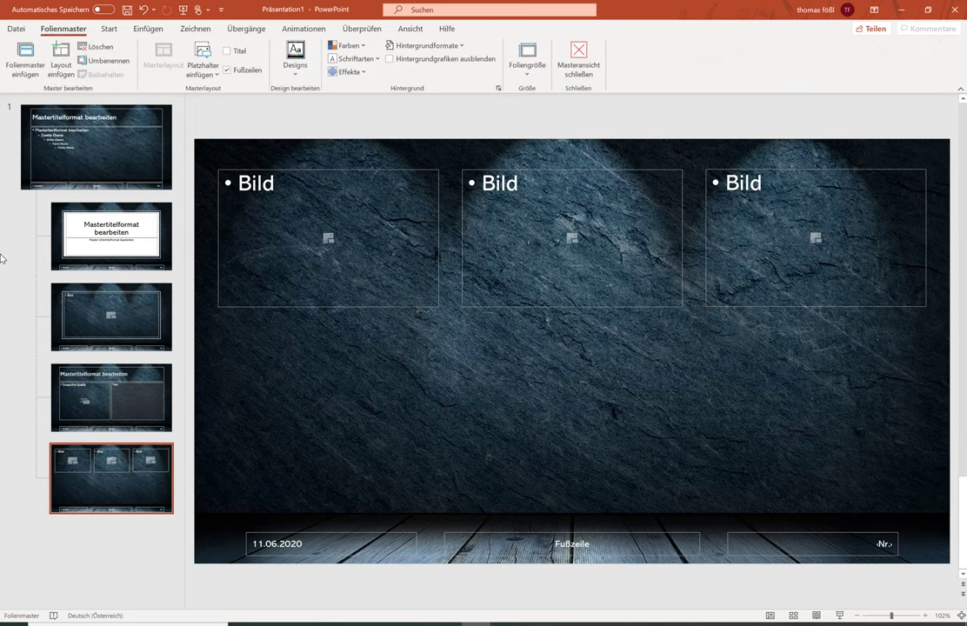
{"action": "mouse_move", "coordinate": [170, 120]}
{"action": "left_mouse_down"}
{"action": "mouse_move", "coordinate": [961, 363]}
{"action": "mouse_move", "coordinate": [951, 369]}
{"action": "left_mouse_up"}
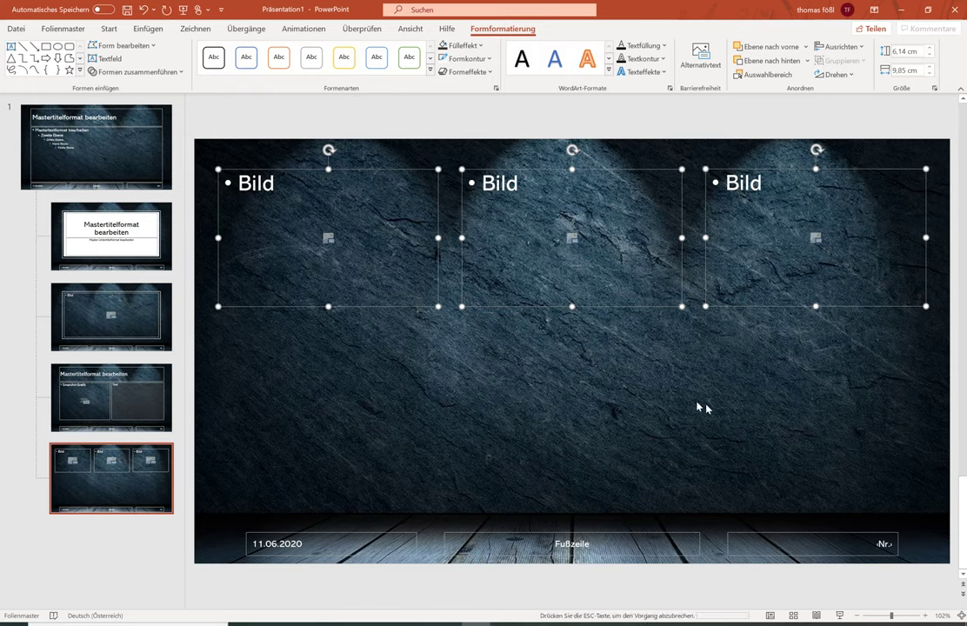
- Copy and paste the three Bild placeholders and drag the copies into a second row below
{"action": "key", "text": "ctrl+c"}
{"action": "key", "text": "ctrl+v"}
{"action": "left_click_drag", "start_coordinate": [441, 321], "coordinate": [427, 464]}
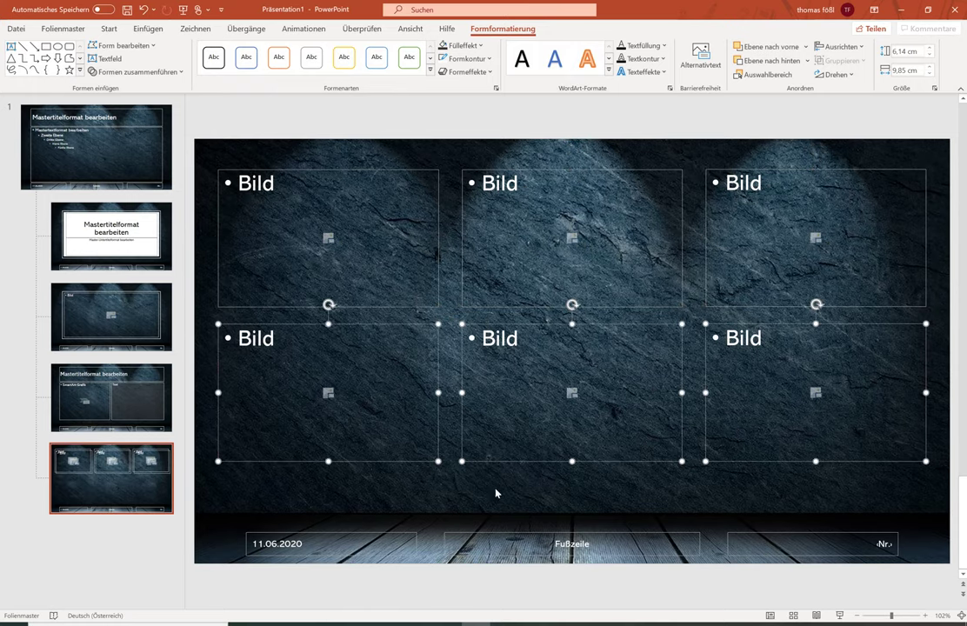
{"action": "left_click", "coordinate": [473, 490]}
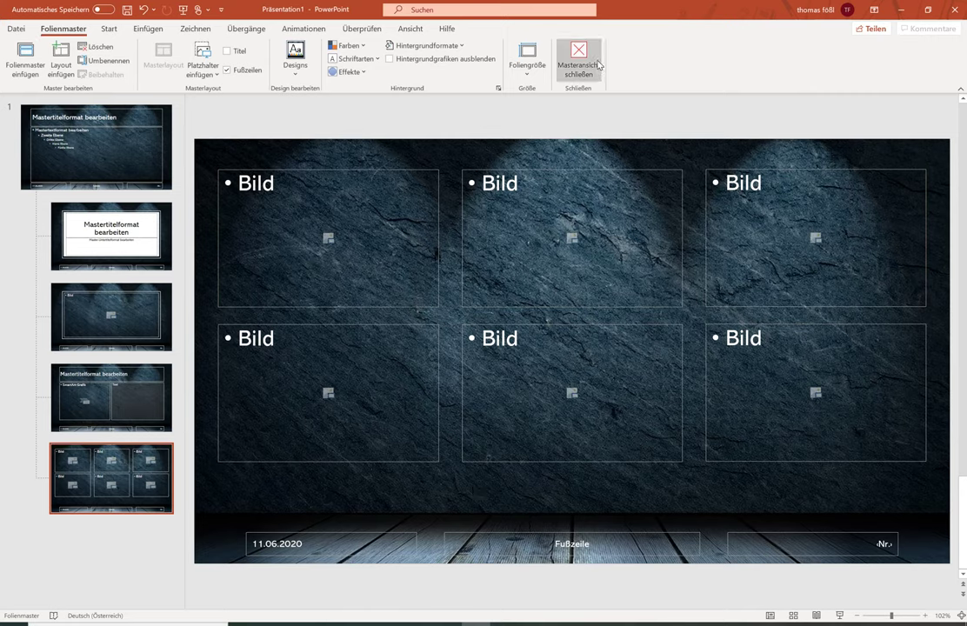
- Rename the six-picture layout 'Bildergalerie' and close Master view
{"action": "right_click", "coordinate": [51, 475]}
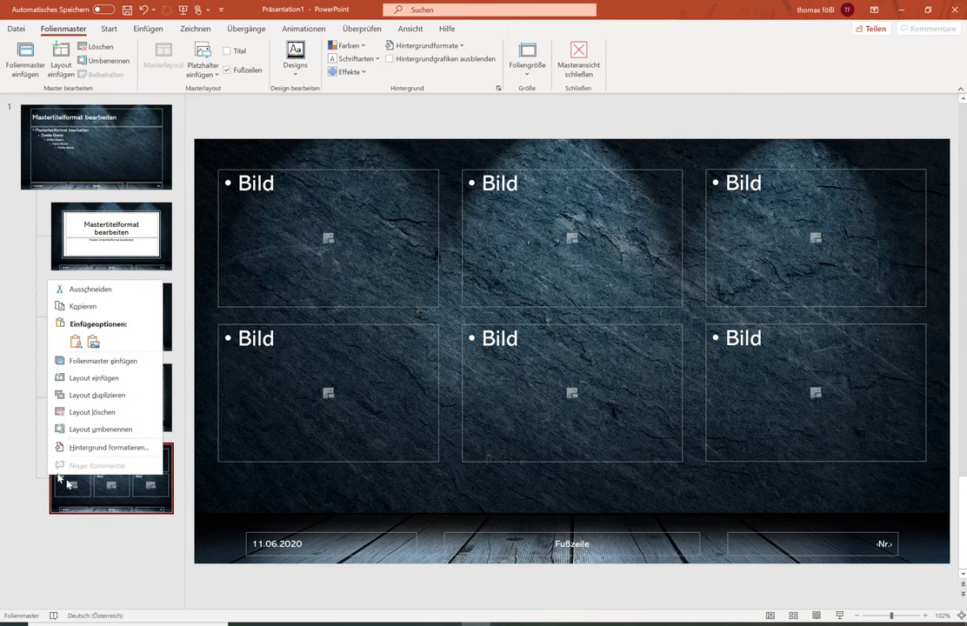
{"action": "left_click", "coordinate": [101, 429]}
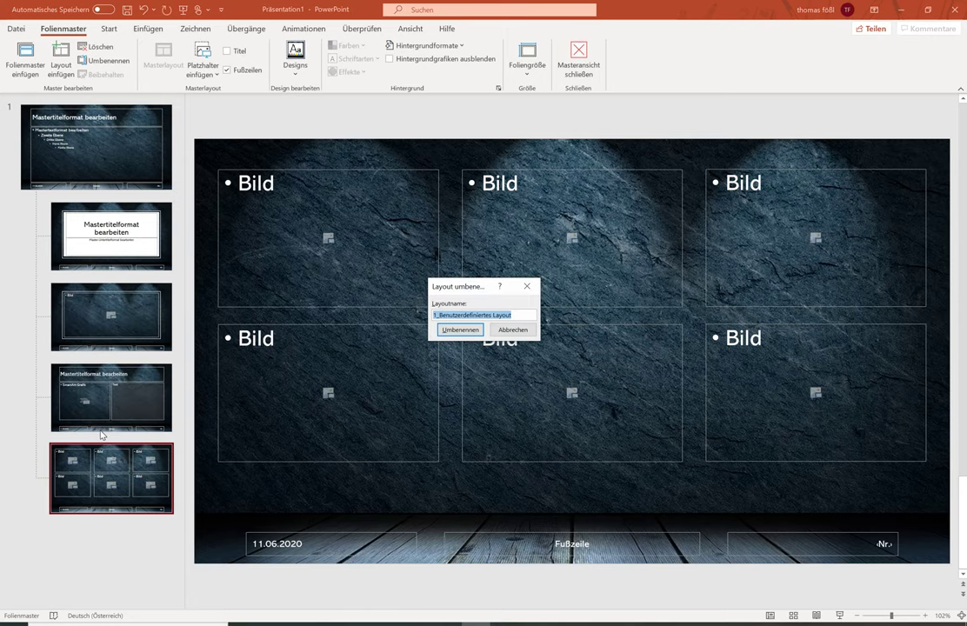
{"action": "type", "text": "Bildergalerie"}
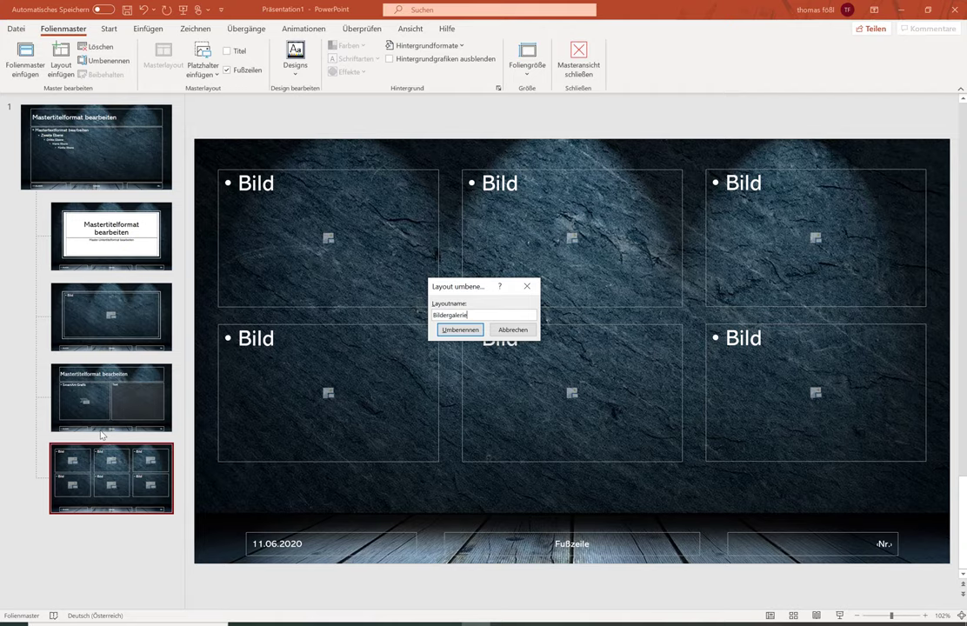
{"action": "left_click", "coordinate": [466, 330]}
{"action": "left_click", "coordinate": [577, 60]}
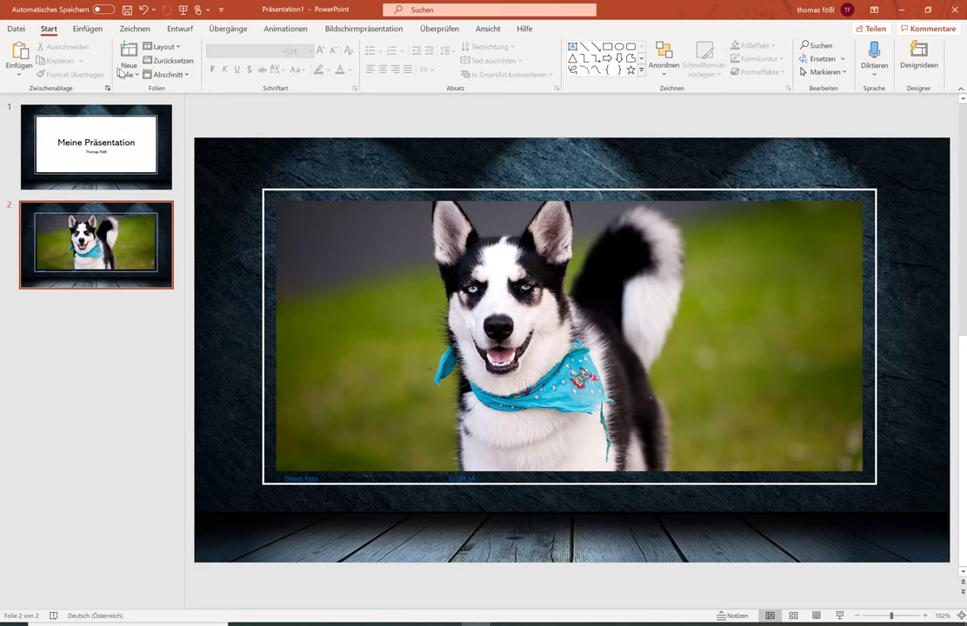
- Insert a new slide with the Bildergalerie layout and select its upper-left picture placeholder
{"action": "left_click", "coordinate": [127, 74]}
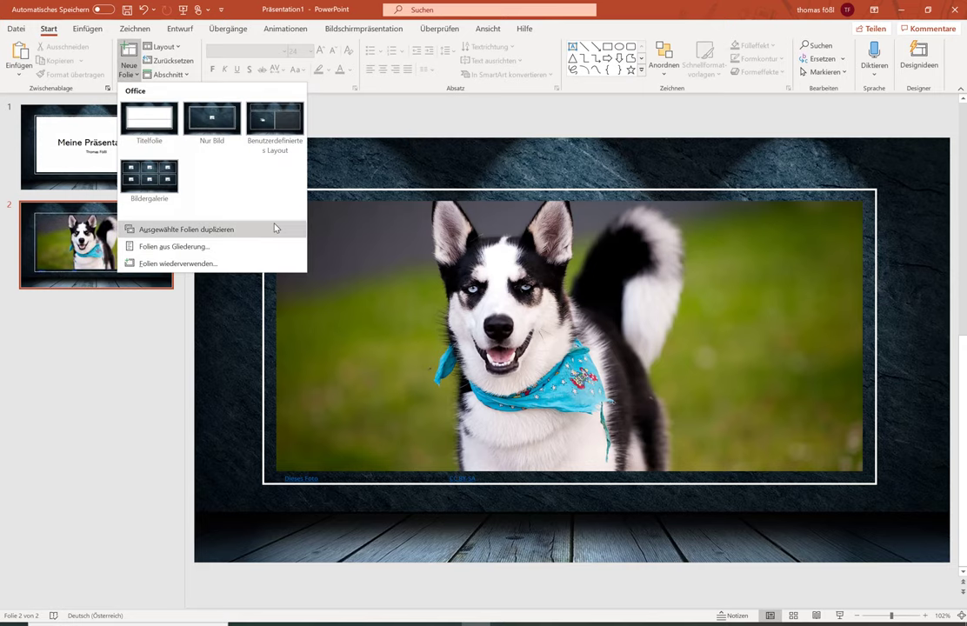
{"action": "left_click", "coordinate": [149, 176]}
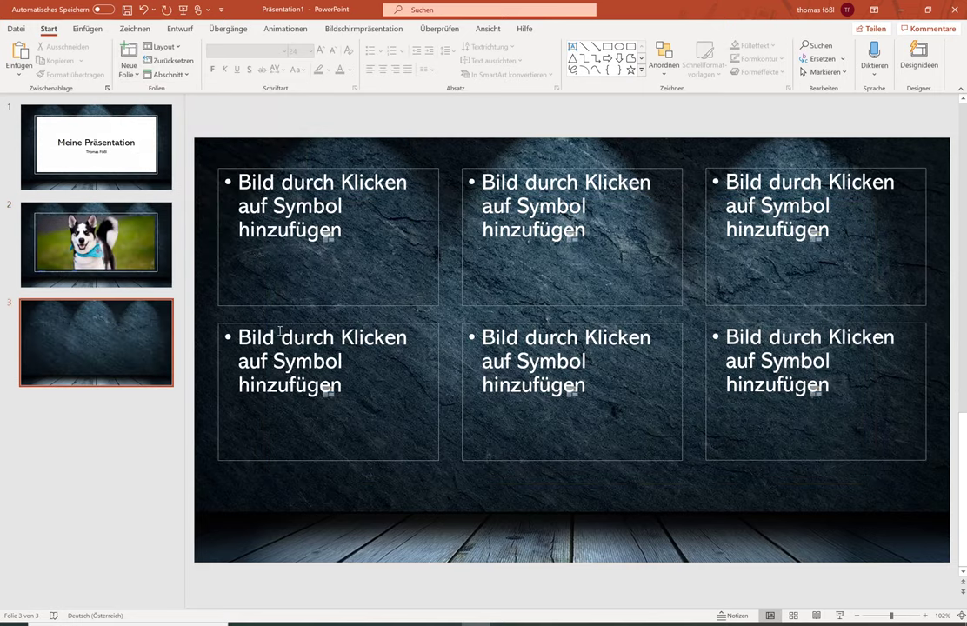
{"action": "left_click", "coordinate": [324, 209]}
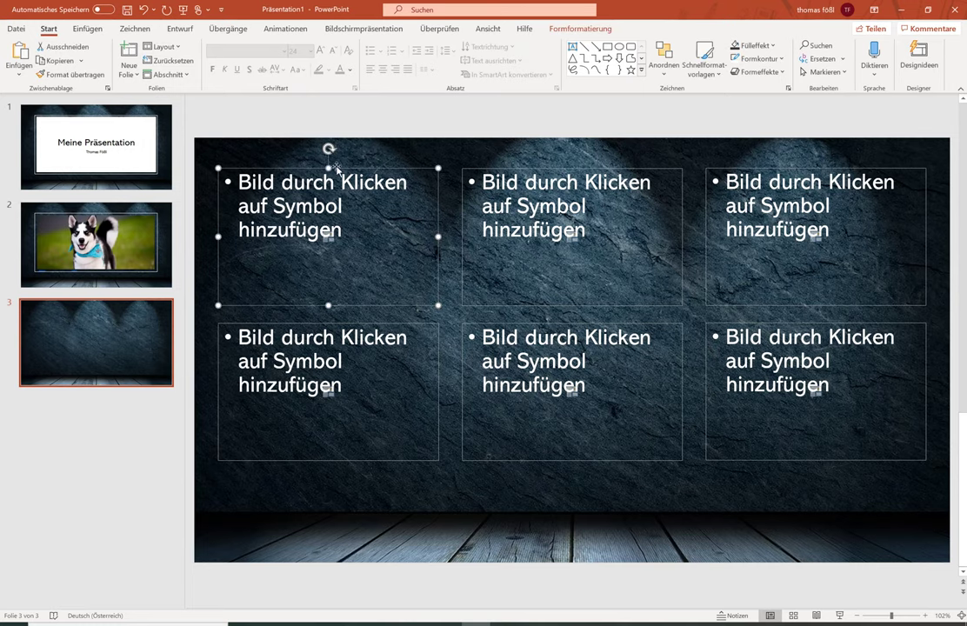
- Insert the latte-art photo from the Kaffee stock images into the upper-left placeholder
{"action": "left_click", "coordinate": [86, 29]}
{"action": "left_click", "coordinate": [82, 65]}
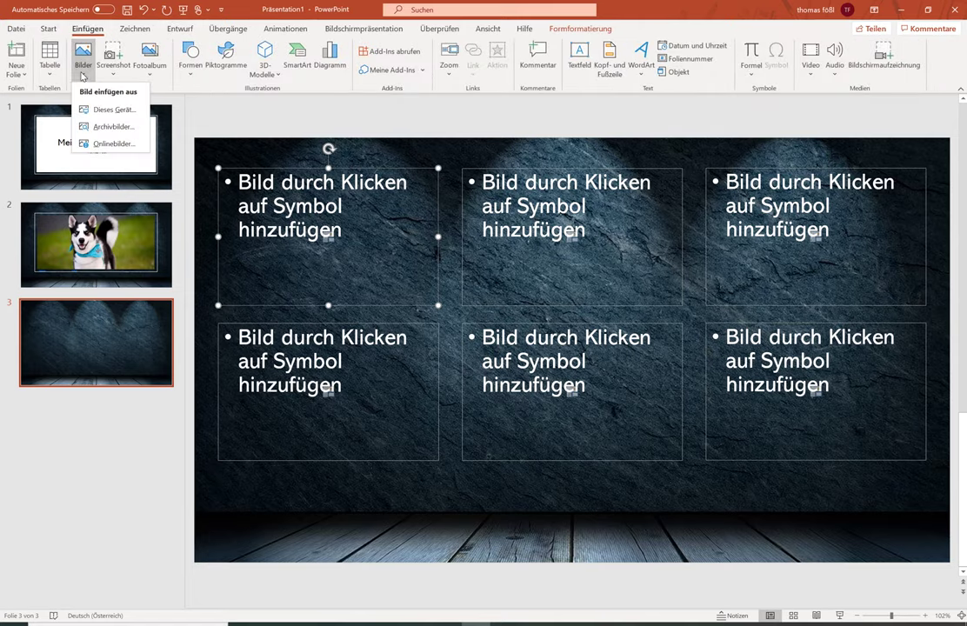
{"action": "left_click", "coordinate": [91, 129]}
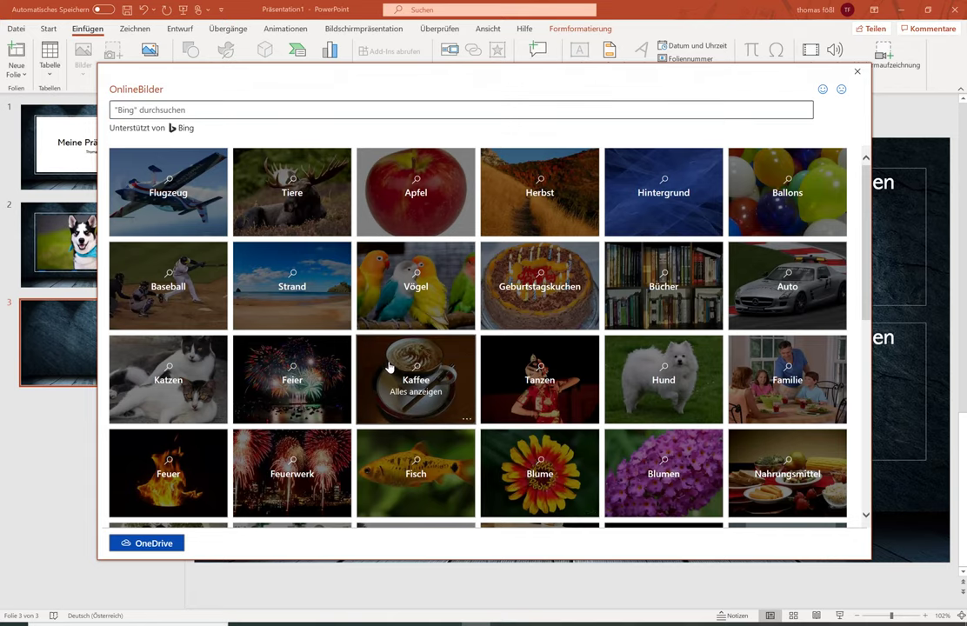
{"action": "left_click", "coordinate": [389, 365]}
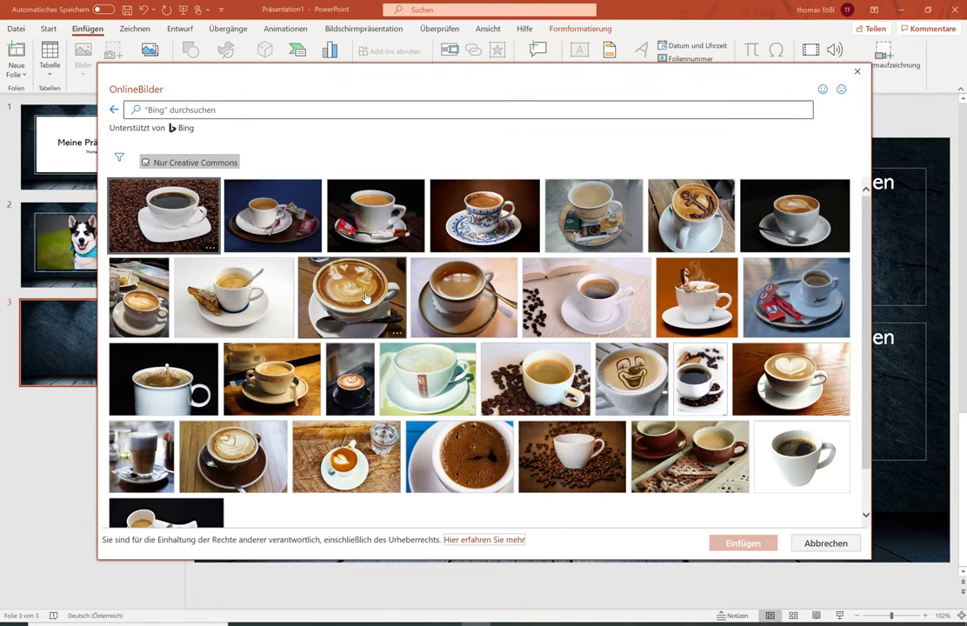
{"action": "left_click", "coordinate": [322, 265]}
{"action": "left_click", "coordinate": [743, 543]}
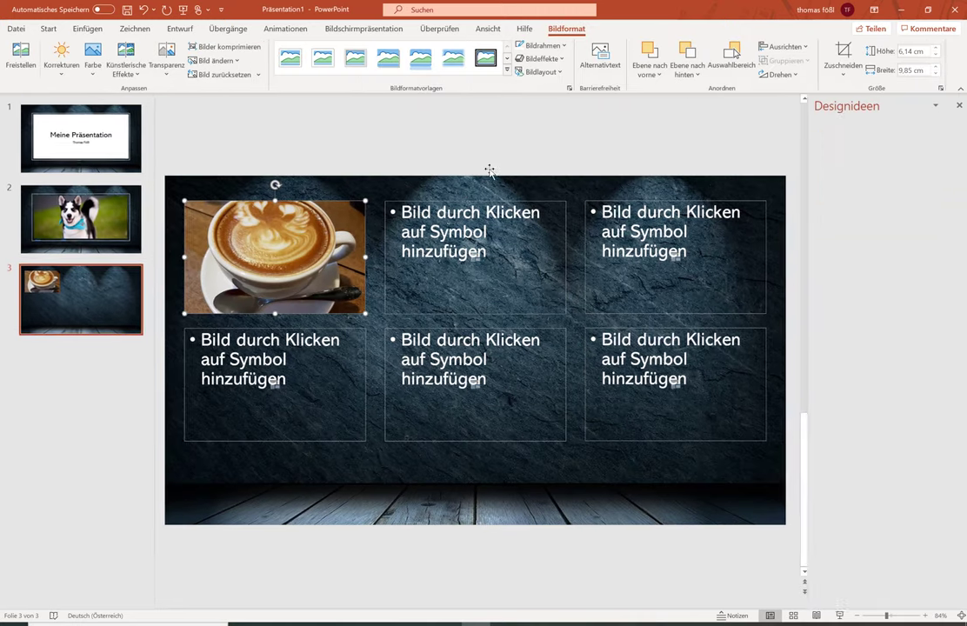
{"action": "left_click", "coordinate": [457, 213]}
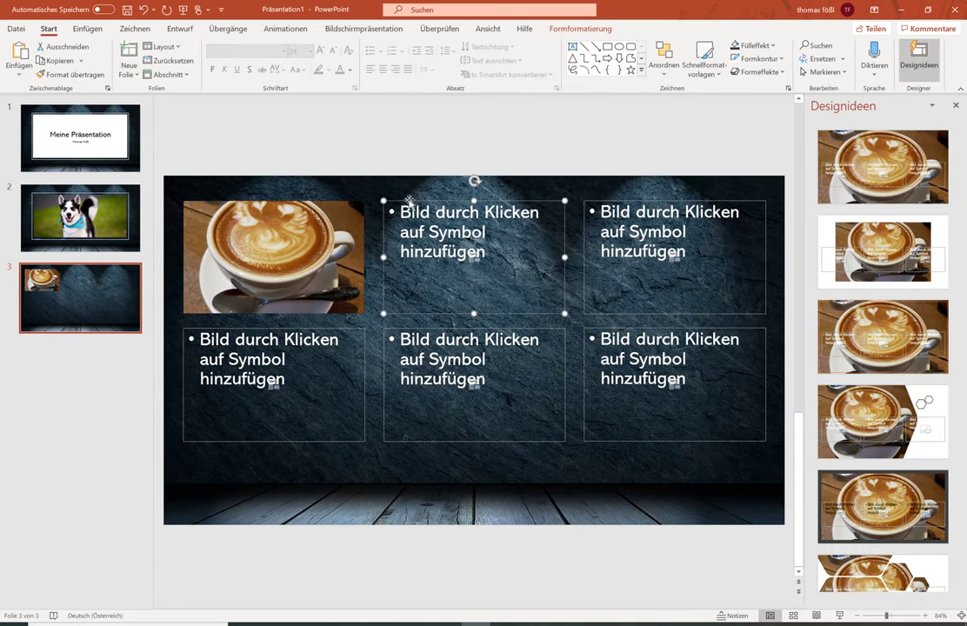
- Insert the yellow car photo from the online Auto category into the top-middle slot, then close Design Ideas
{"action": "left_click", "coordinate": [91, 29]}
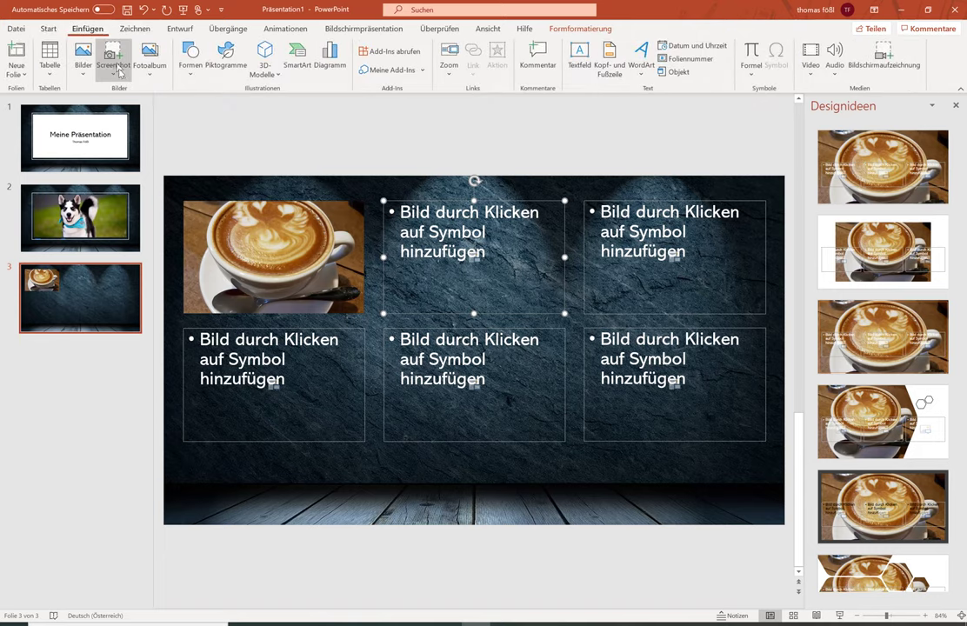
{"action": "left_click", "coordinate": [83, 60]}
{"action": "left_click", "coordinate": [110, 143]}
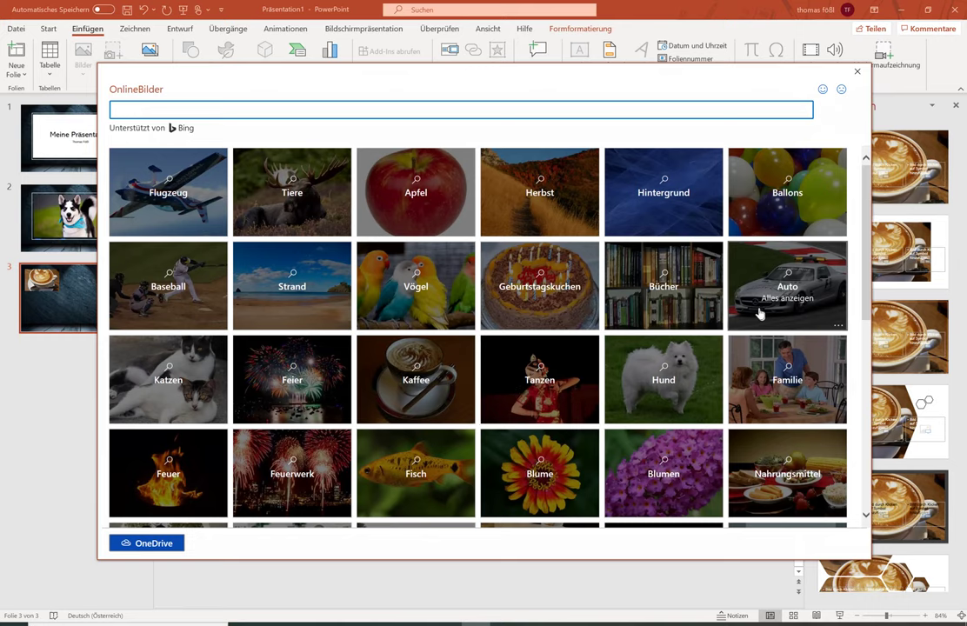
{"action": "left_click", "coordinate": [752, 304]}
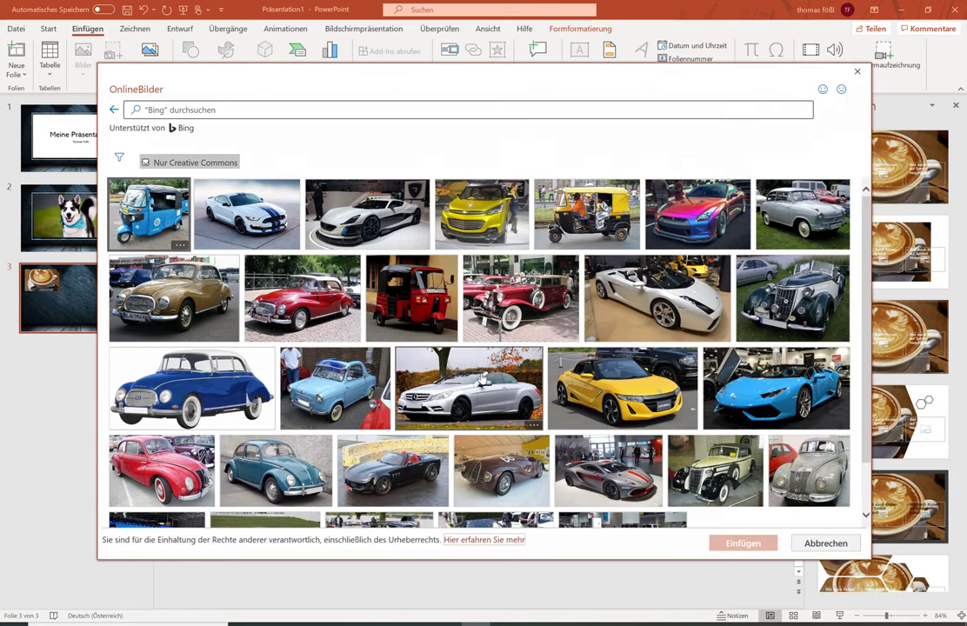
{"action": "left_click", "coordinate": [474, 239]}
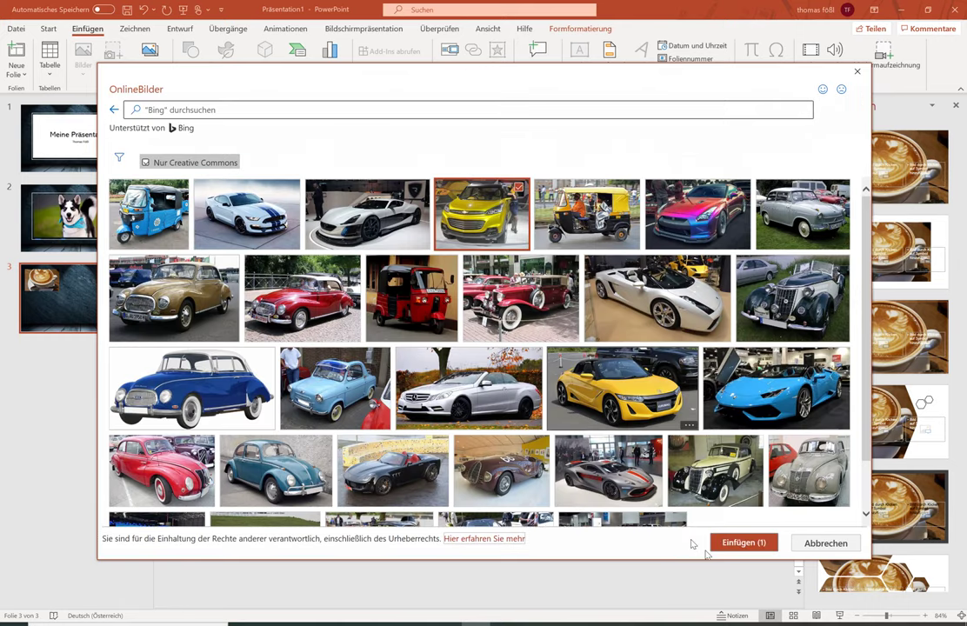
{"action": "left_click", "coordinate": [738, 544]}
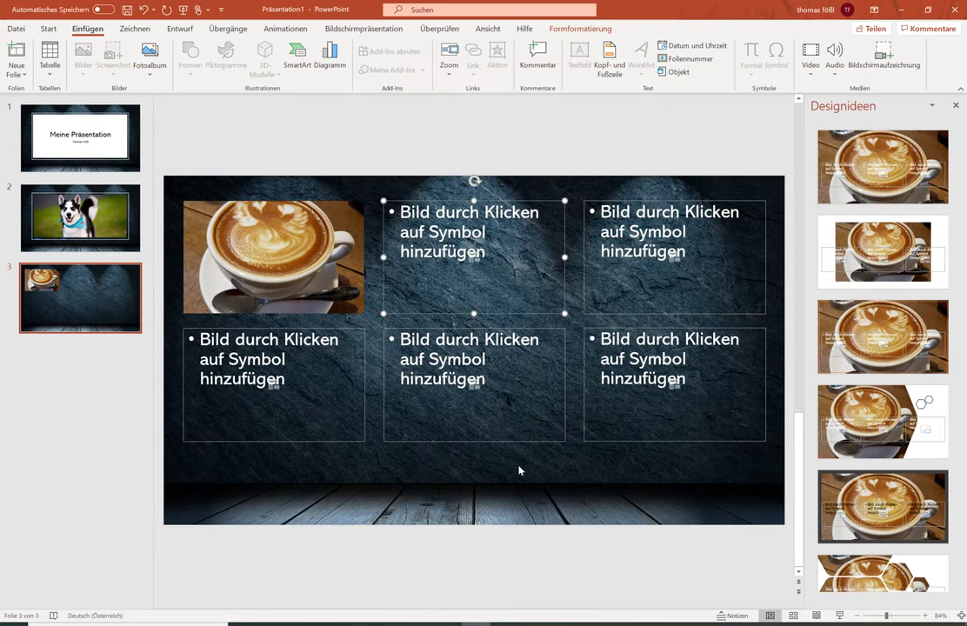
{"action": "left_click", "coordinate": [486, 165]}
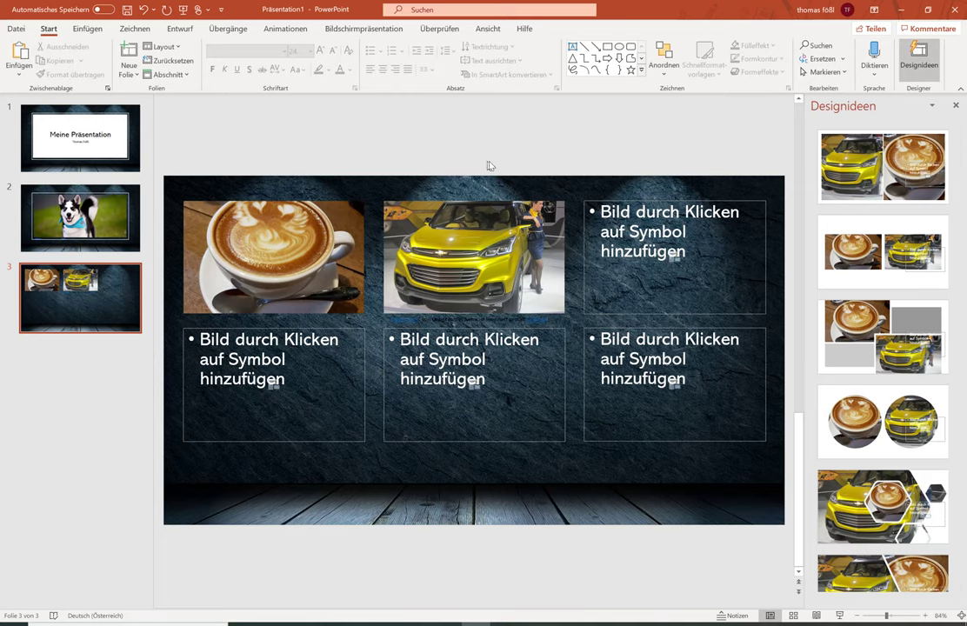
{"action": "left_click", "coordinate": [955, 106]}
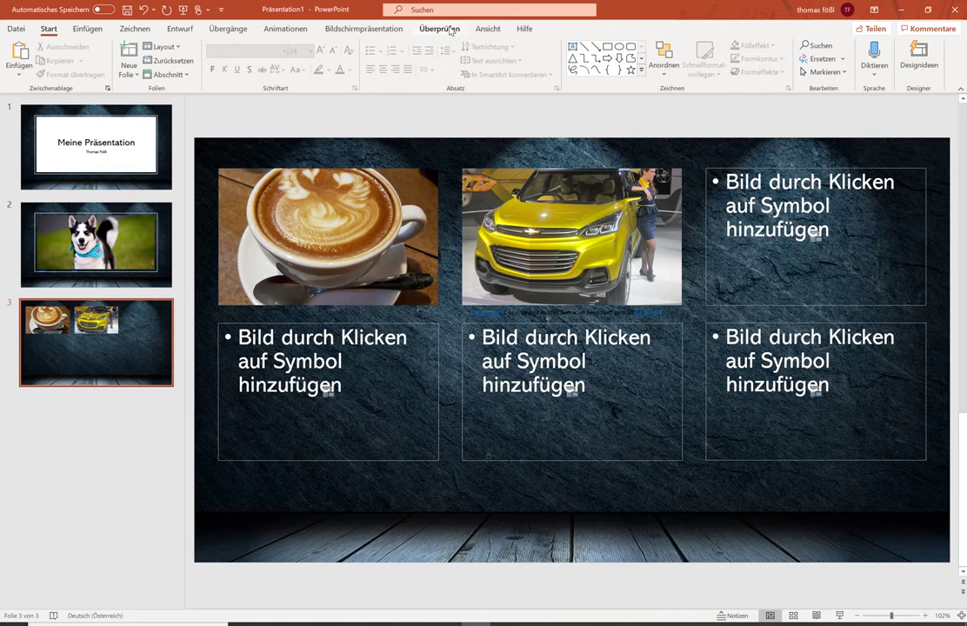
- Switch to Slide Master view and insert a new layout
{"action": "left_click", "coordinate": [487, 28]}
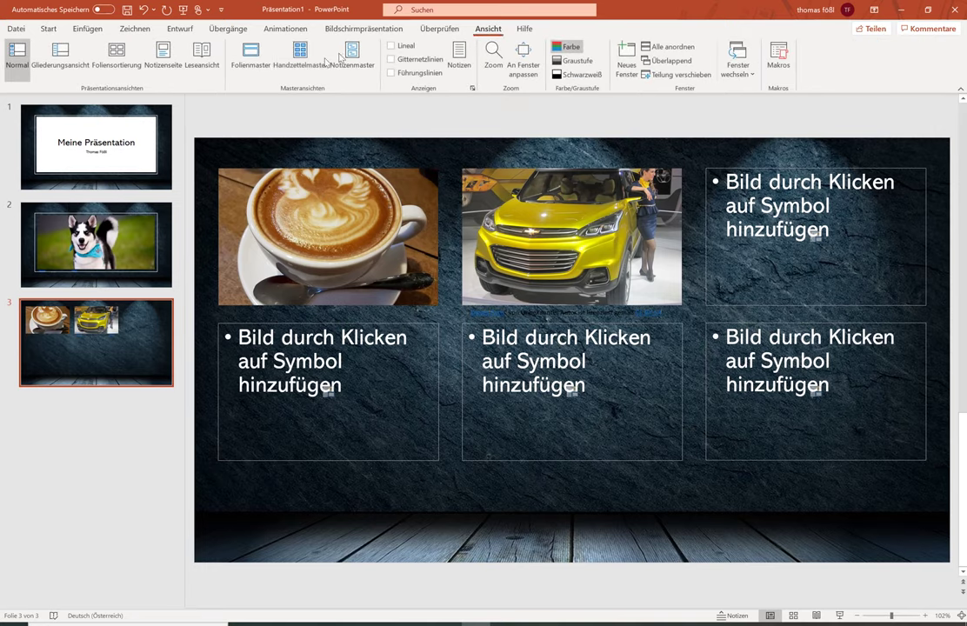
{"action": "left_click", "coordinate": [247, 59]}
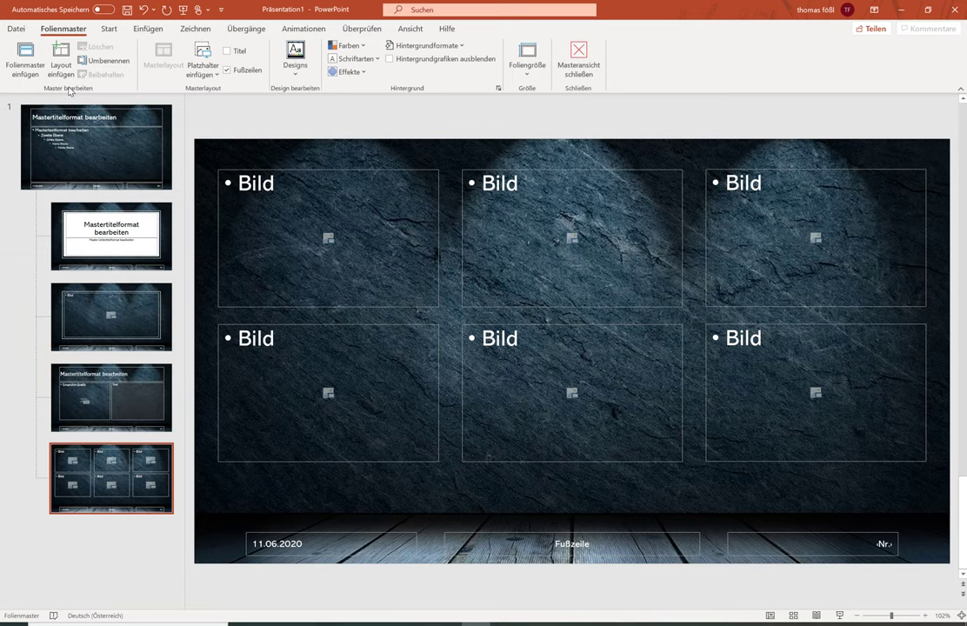
{"action": "left_click", "coordinate": [61, 62]}
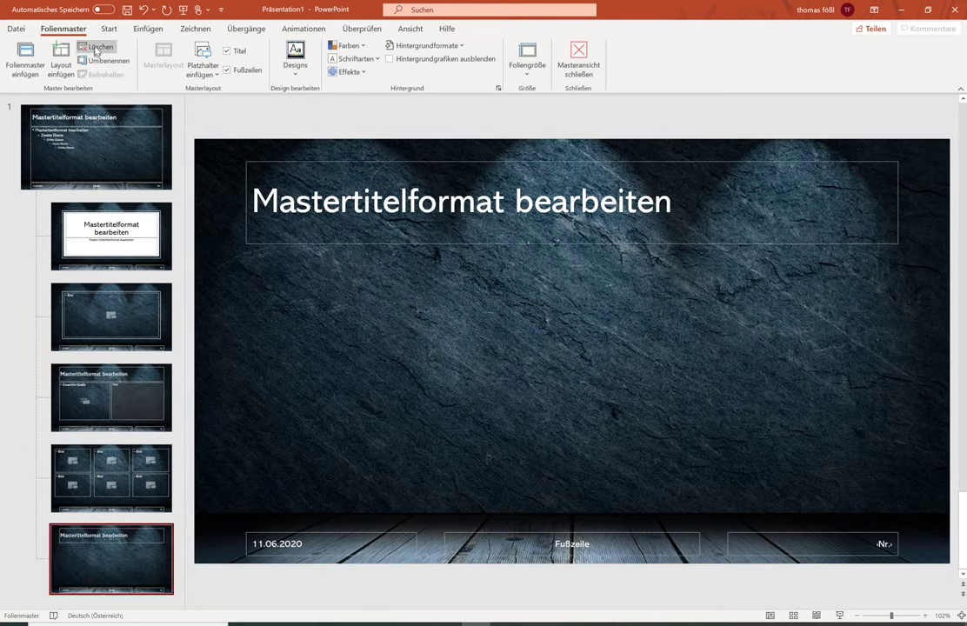
- Draw a content placeholder below the title and shift it toward the right
{"action": "left_click", "coordinate": [148, 28]}
{"action": "left_click", "coordinate": [142, 73]}
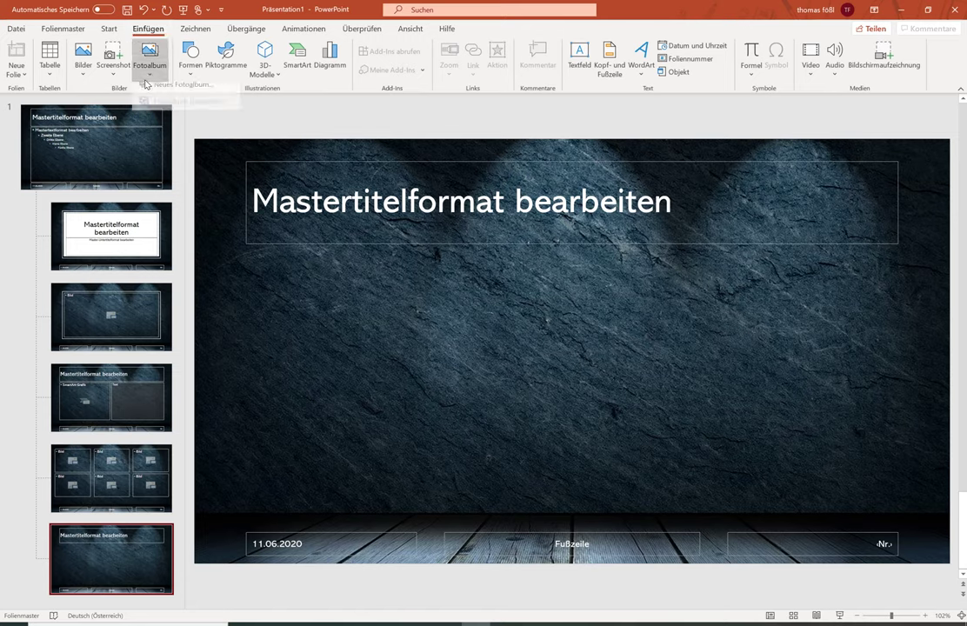
{"action": "left_click", "coordinate": [53, 29]}
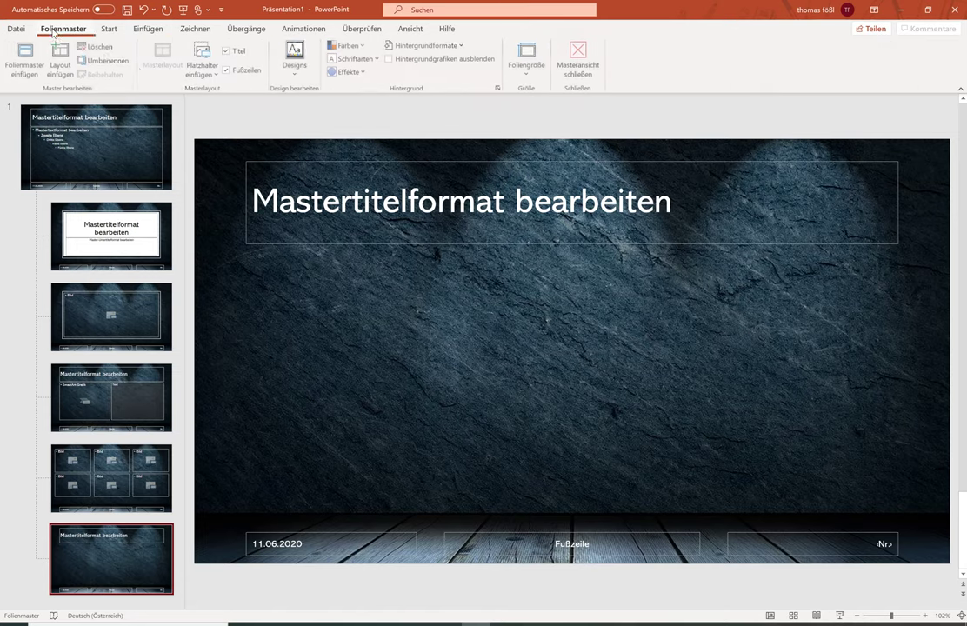
{"action": "left_click", "coordinate": [213, 78]}
{"action": "left_click", "coordinate": [225, 99]}
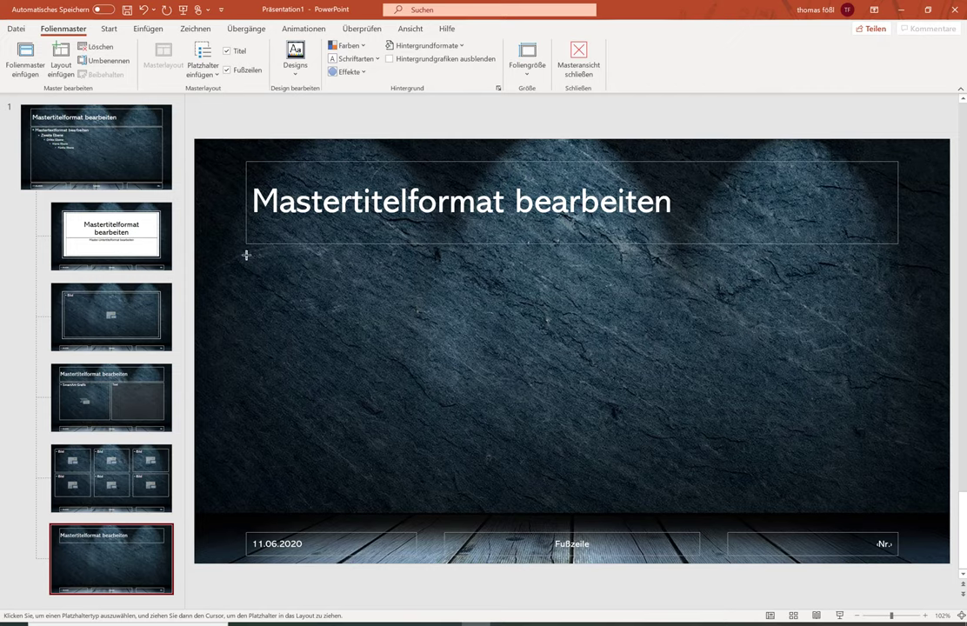
{"action": "left_click_drag", "start_coordinate": [246, 254], "coordinate": [777, 488]}
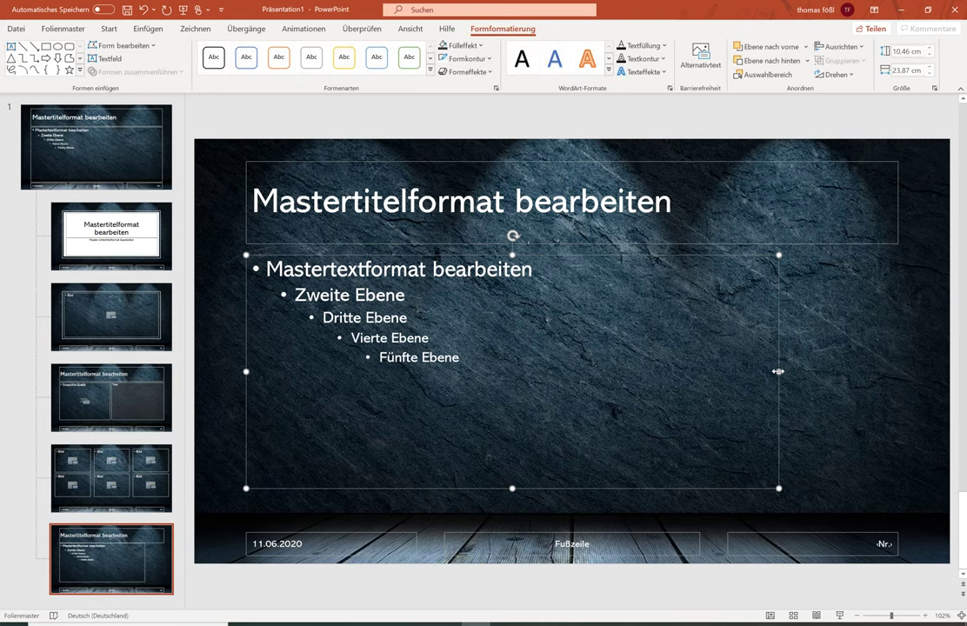
{"action": "left_click_drag", "start_coordinate": [778, 411], "coordinate": [893, 409]}
{"action": "left_click", "coordinate": [283, 373]}
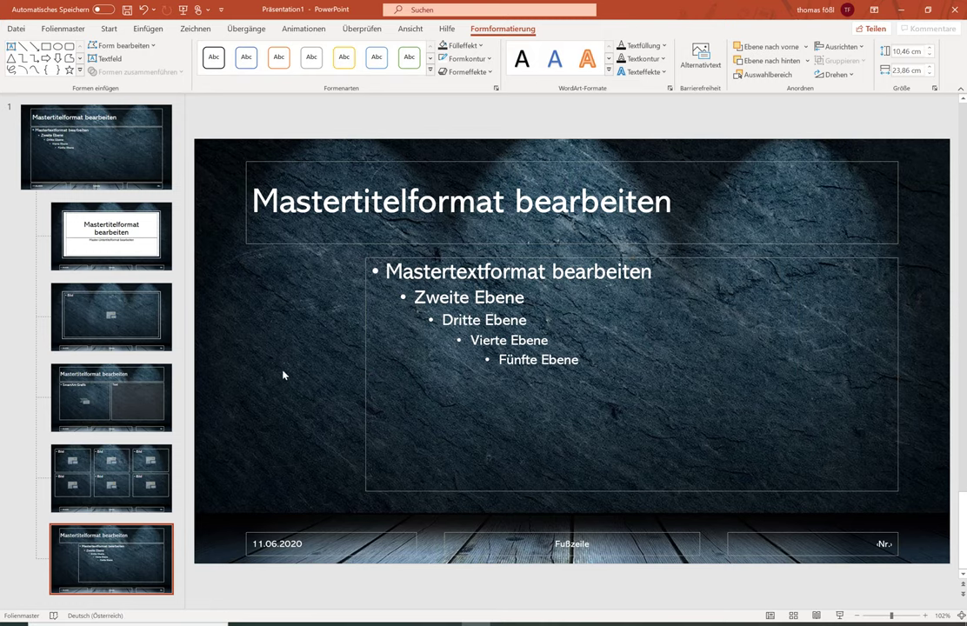
{"action": "left_click", "coordinate": [148, 29]}
- Draw a tall rectangle in the empty strip left of the text placeholder
{"action": "left_click", "coordinate": [191, 70]}
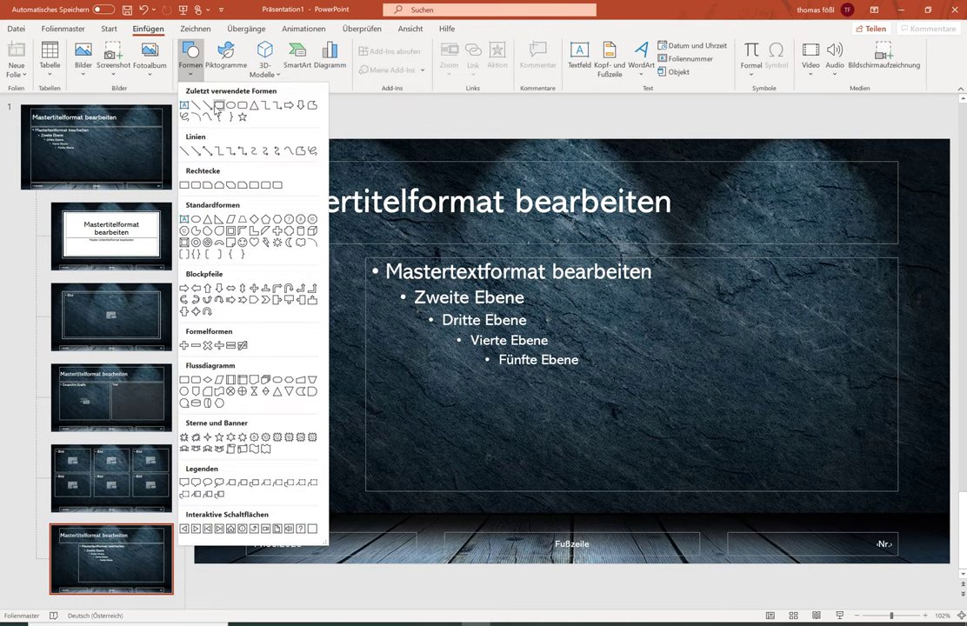
{"action": "left_click", "coordinate": [218, 105]}
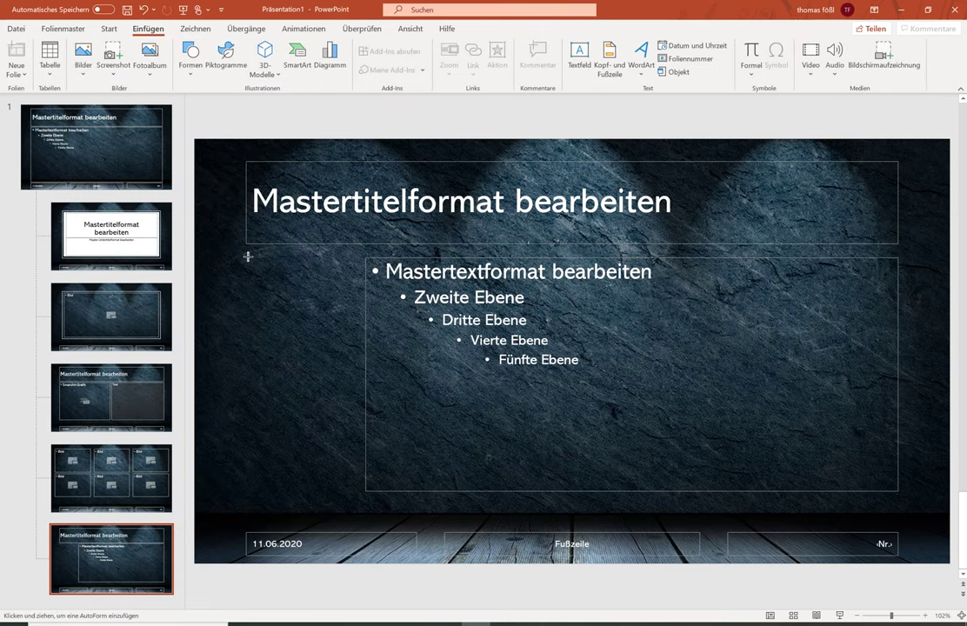
{"action": "left_click_drag", "start_coordinate": [248, 257], "coordinate": [346, 490]}
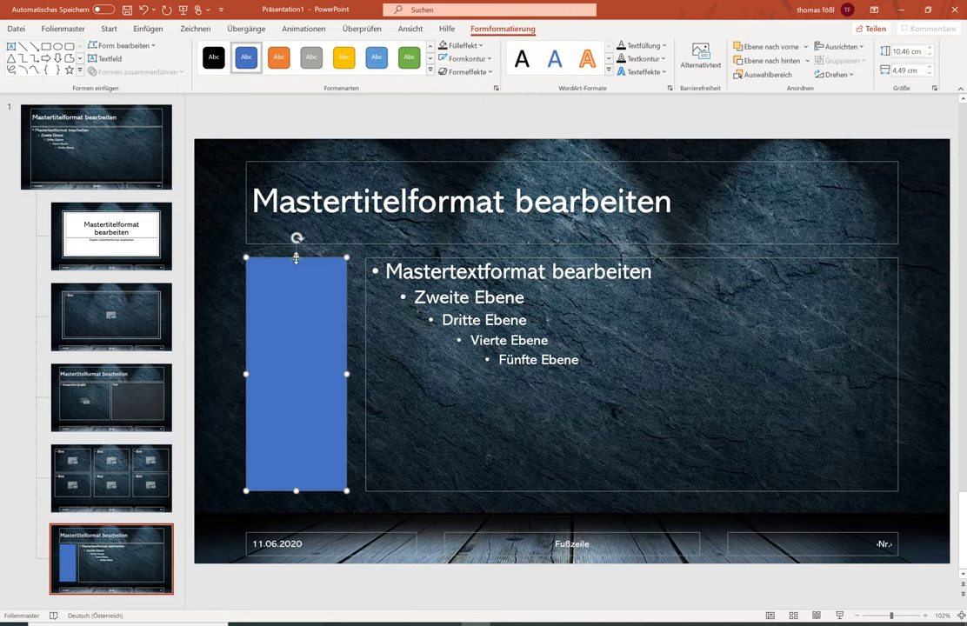
{"action": "left_click", "coordinate": [295, 258]}
{"action": "left_click_drag", "start_coordinate": [348, 376], "coordinate": [357, 374]}
- Fill the rectangle with white and set its outline colour
{"action": "left_click", "coordinate": [459, 45]}
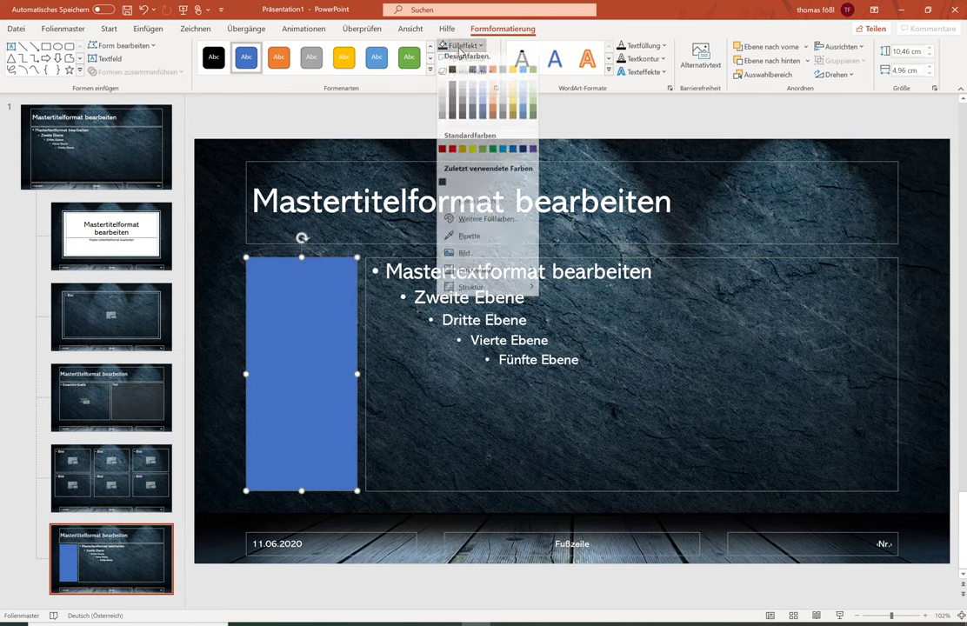
{"action": "left_click", "coordinate": [447, 76]}
{"action": "left_click", "coordinate": [468, 59]}
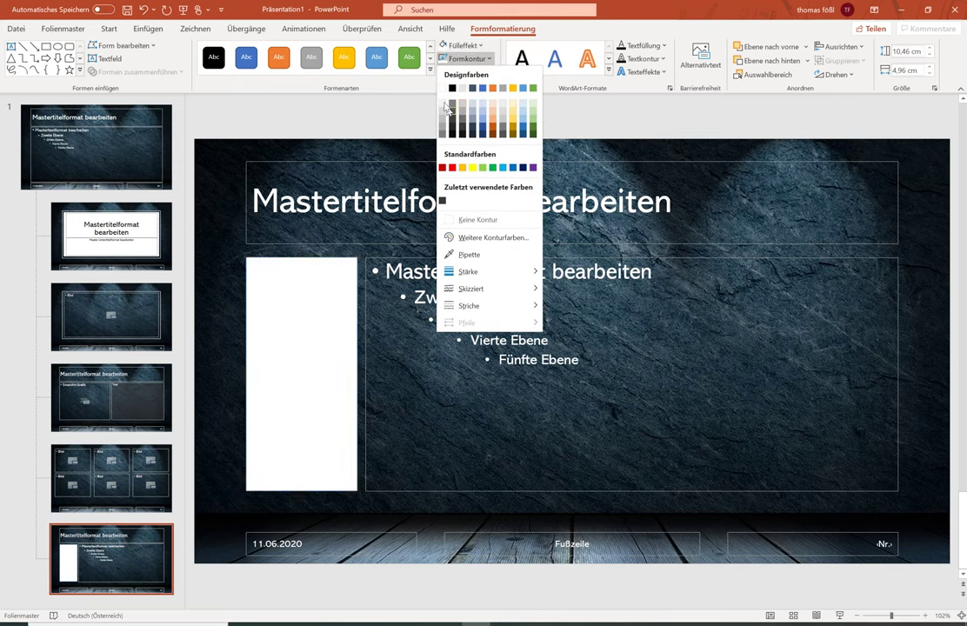
{"action": "left_click", "coordinate": [390, 92]}
{"action": "left_click", "coordinate": [220, 299]}
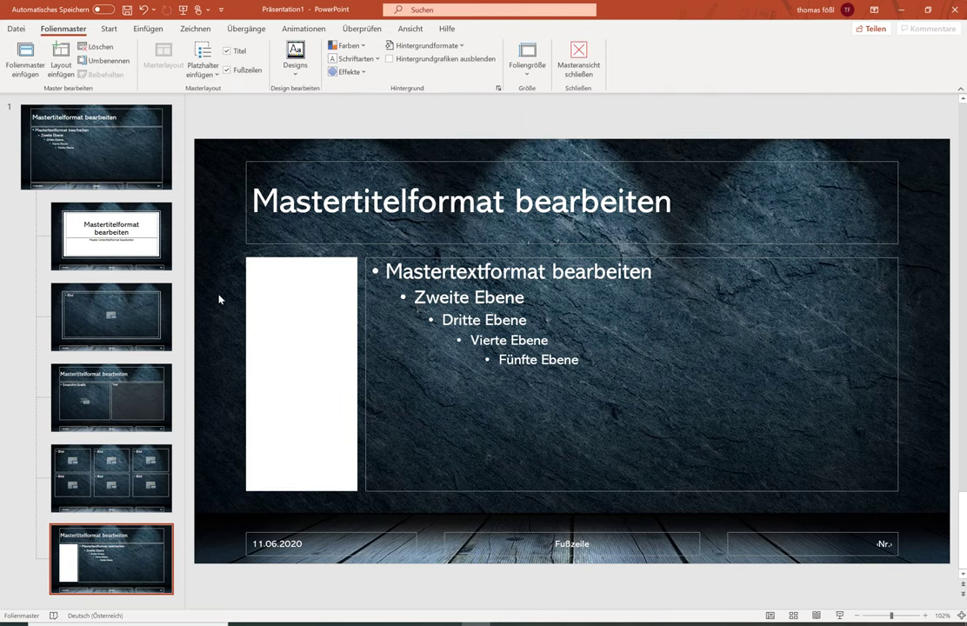
{"action": "left_click", "coordinate": [265, 312]}
{"action": "left_click", "coordinate": [230, 314]}
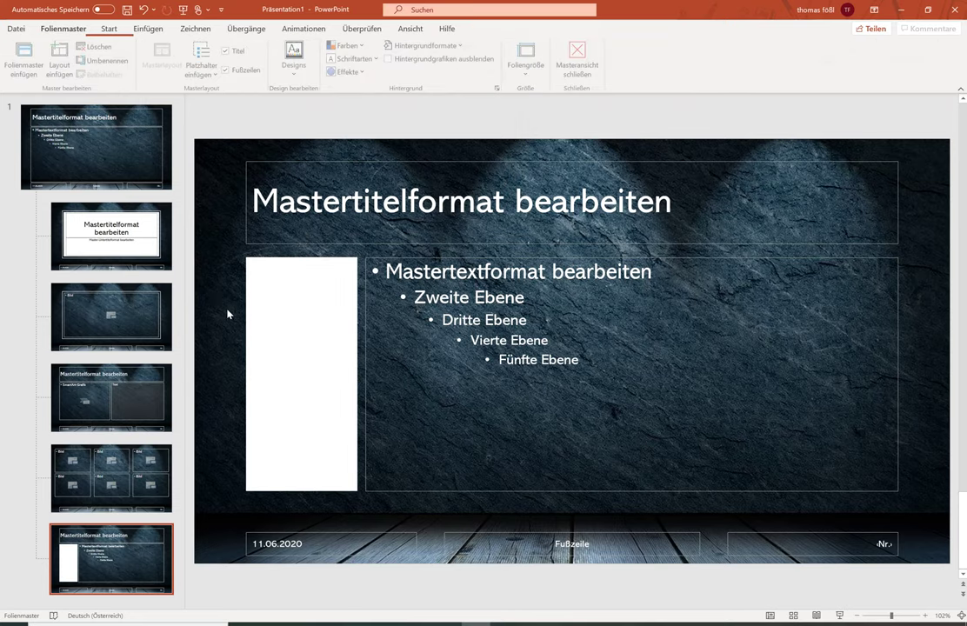
{"action": "left_click", "coordinate": [277, 317]}
{"action": "left_click", "coordinate": [213, 299]}
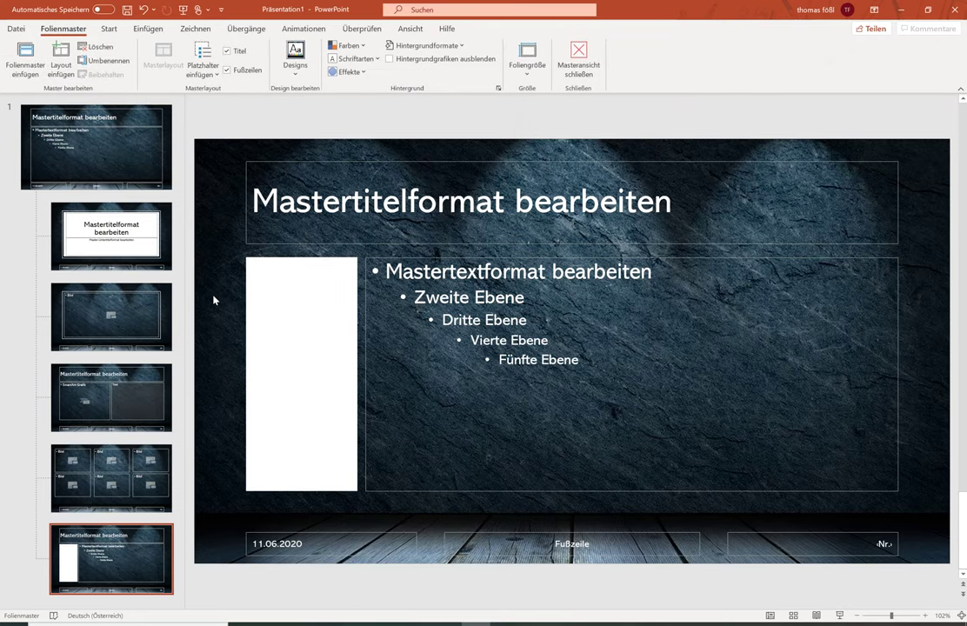
- Return to normal view and insert slide 4 using the new white-bar layout
{"action": "left_click", "coordinate": [575, 55]}
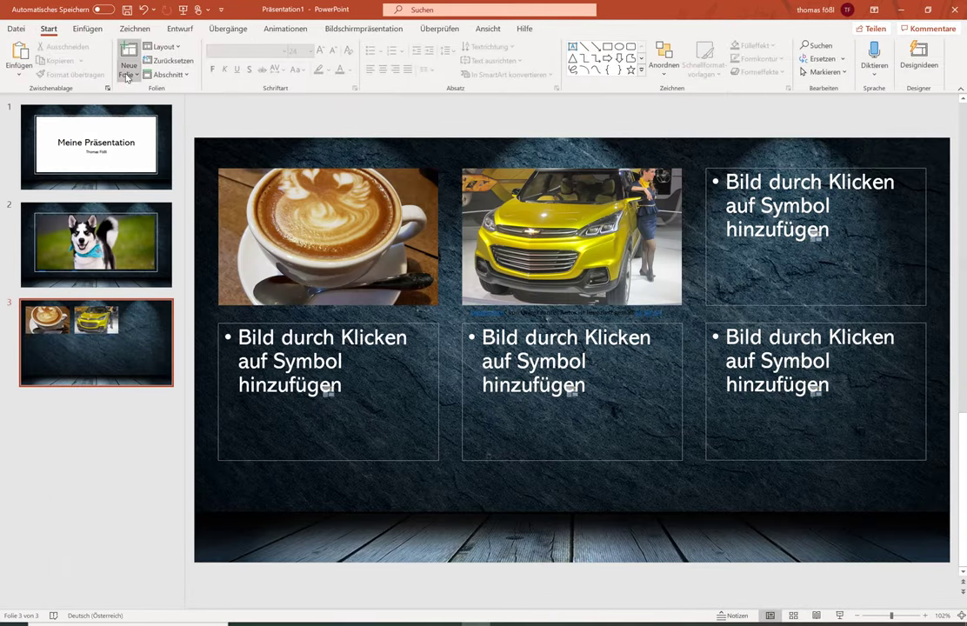
{"action": "left_click", "coordinate": [127, 75]}
{"action": "left_click", "coordinate": [216, 178]}
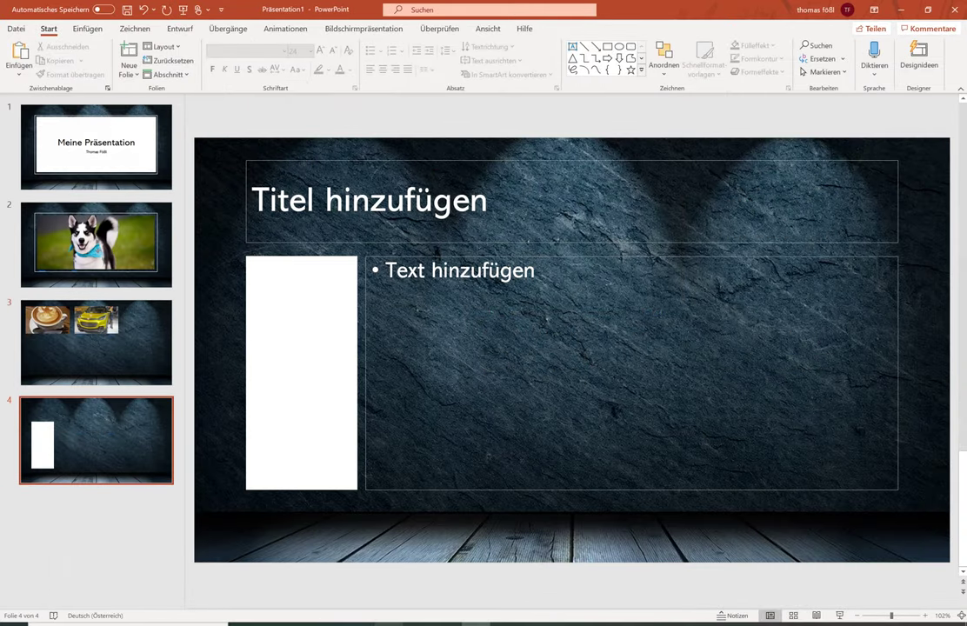
{"action": "left_click", "coordinate": [339, 199]}
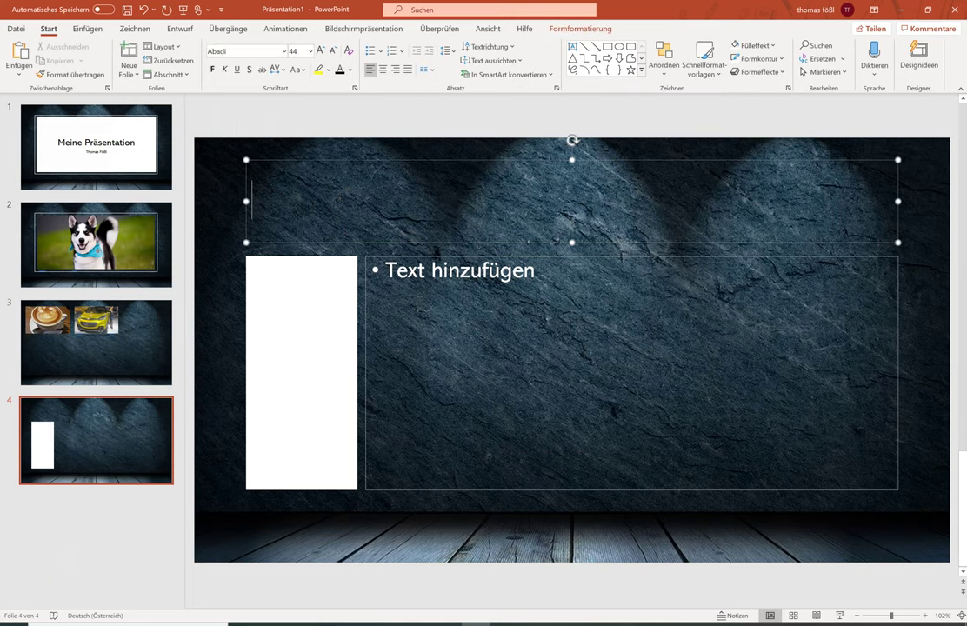
{"action": "left_click", "coordinate": [294, 524]}
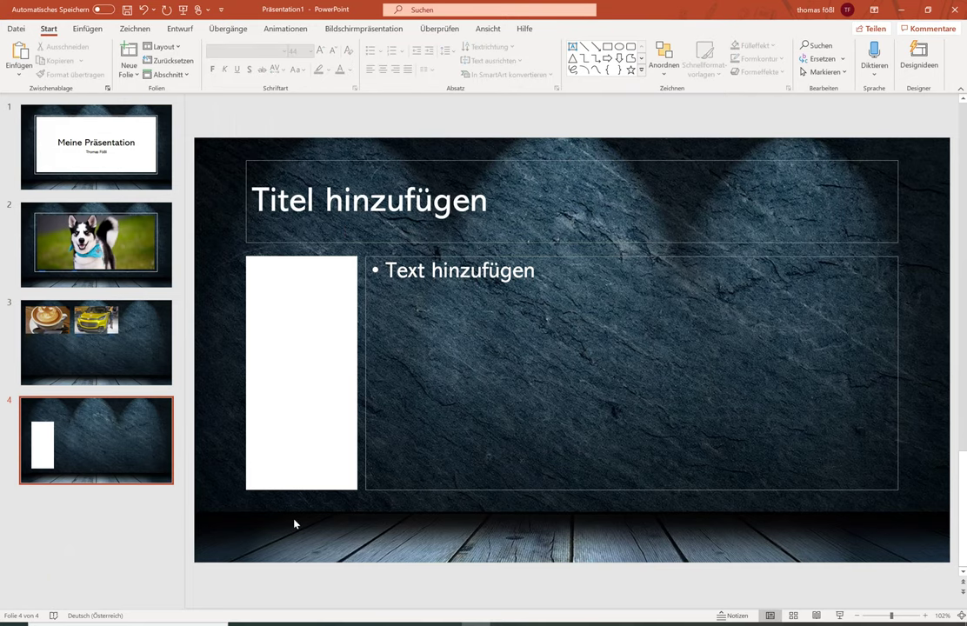